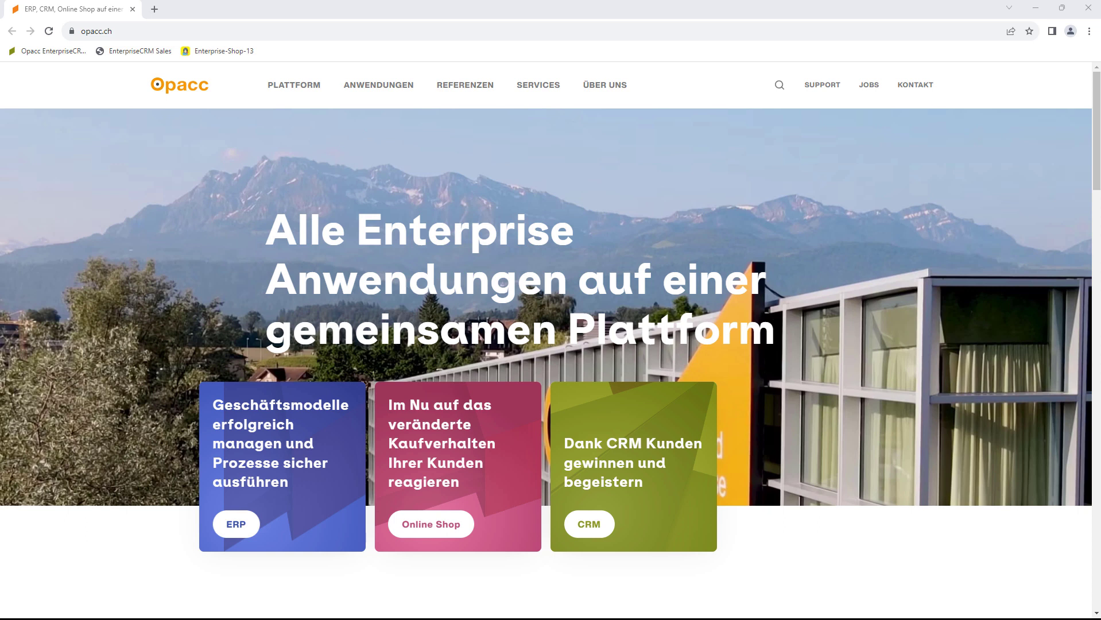
Open the webinar overview in the Opacc support portal, look through the listed webinars, and return to OpaccERP.
click(819, 89)
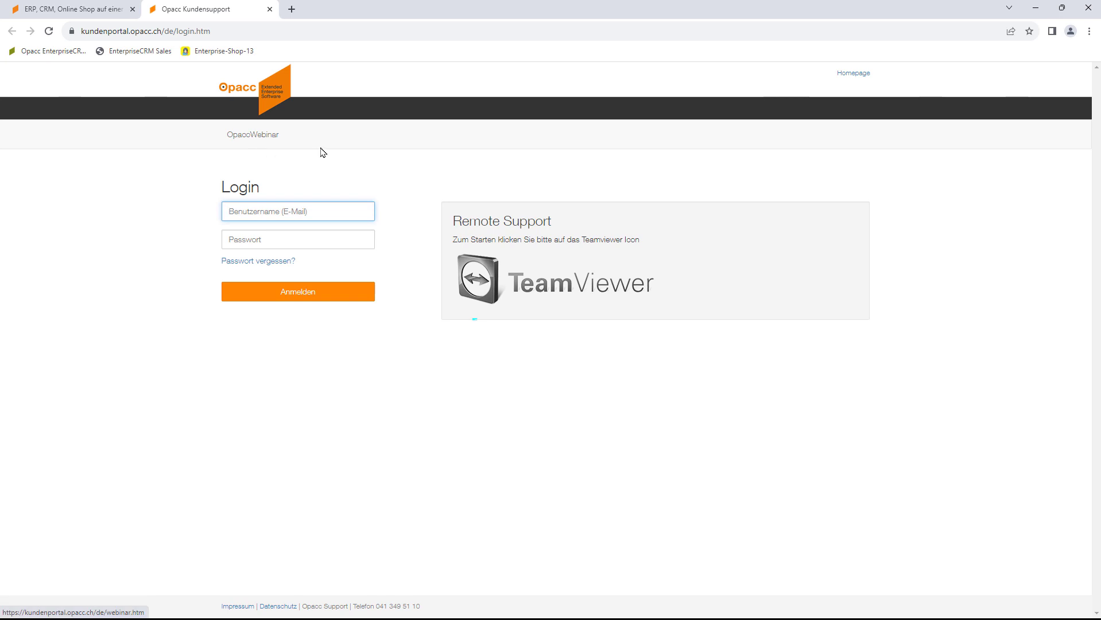
click(260, 136)
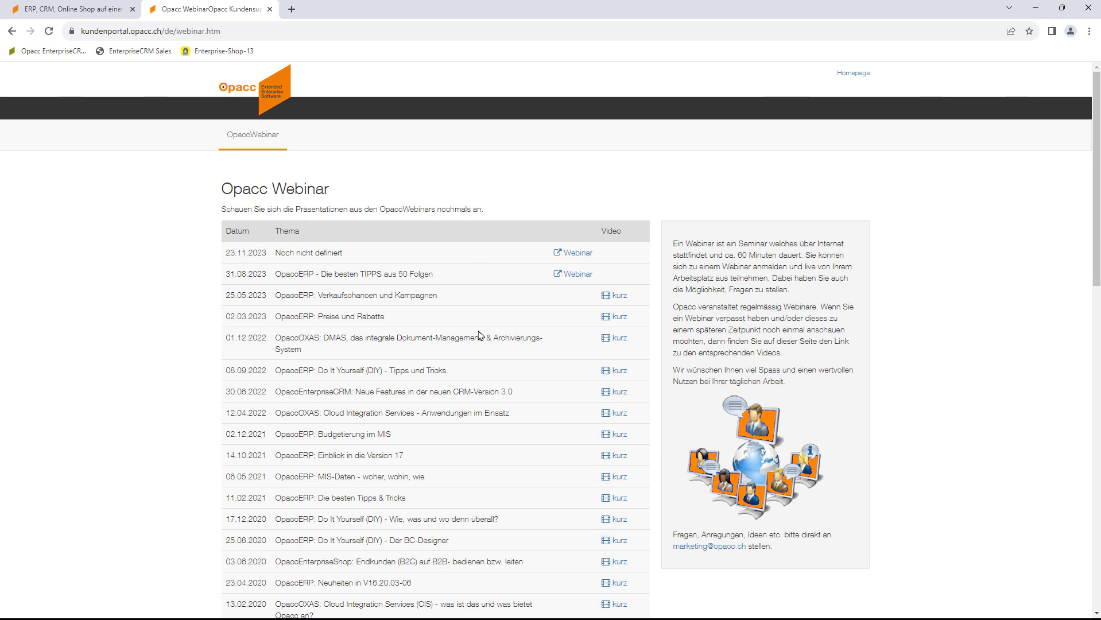
scroll(480, 334, down, 20)
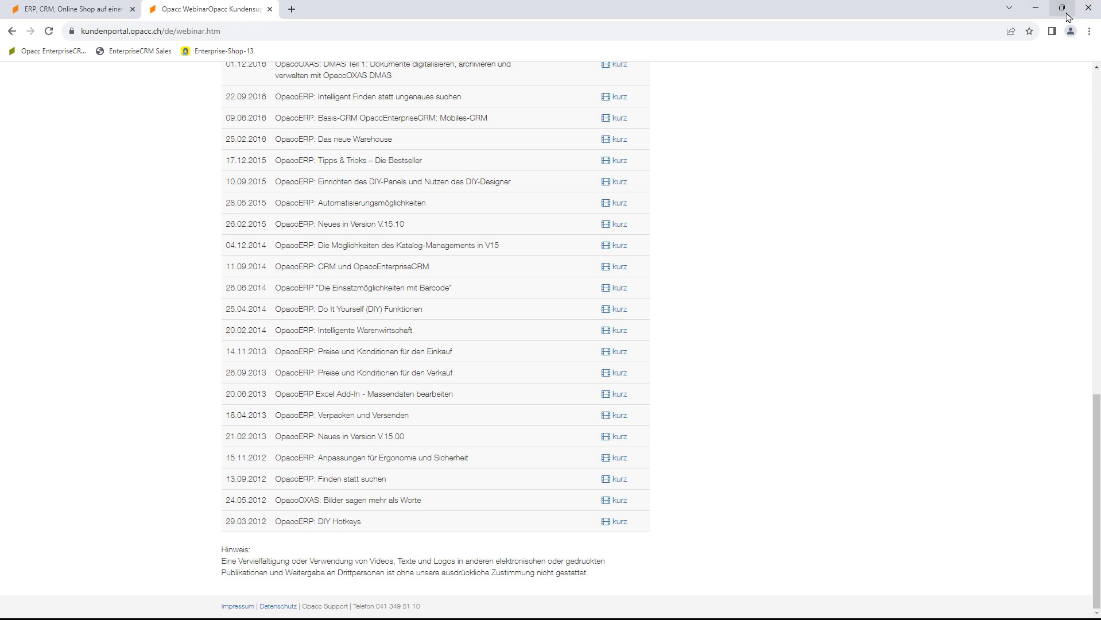
click(1036, 8)
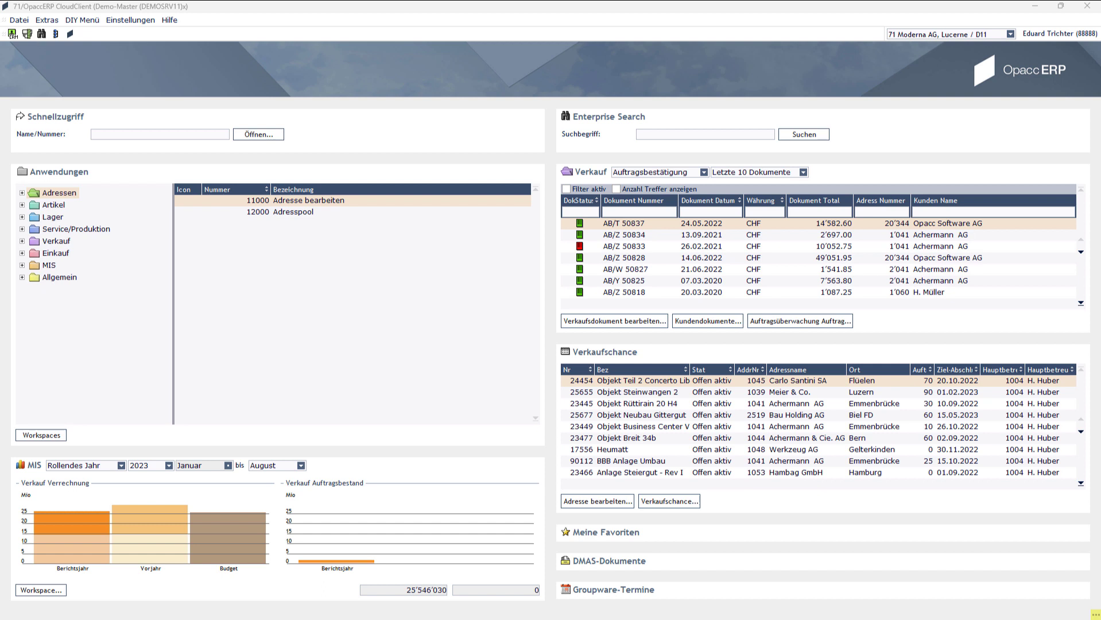
Open the Adresse bearbeiten application and load the Achermann AG record by its address number.
double_click(281, 199)
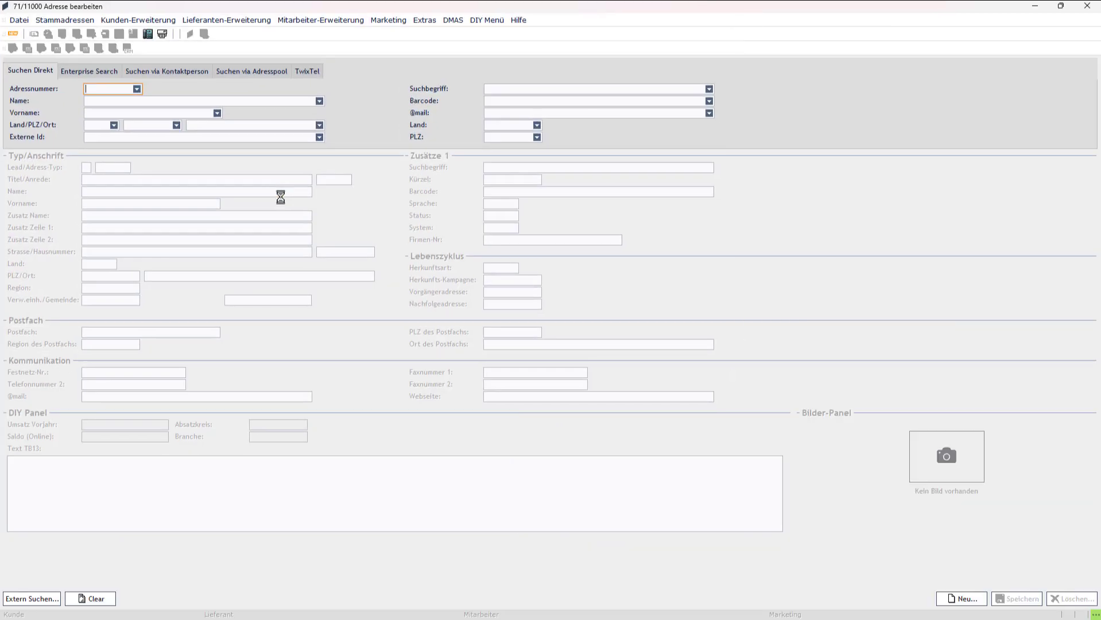
text(1041)
key(Return)
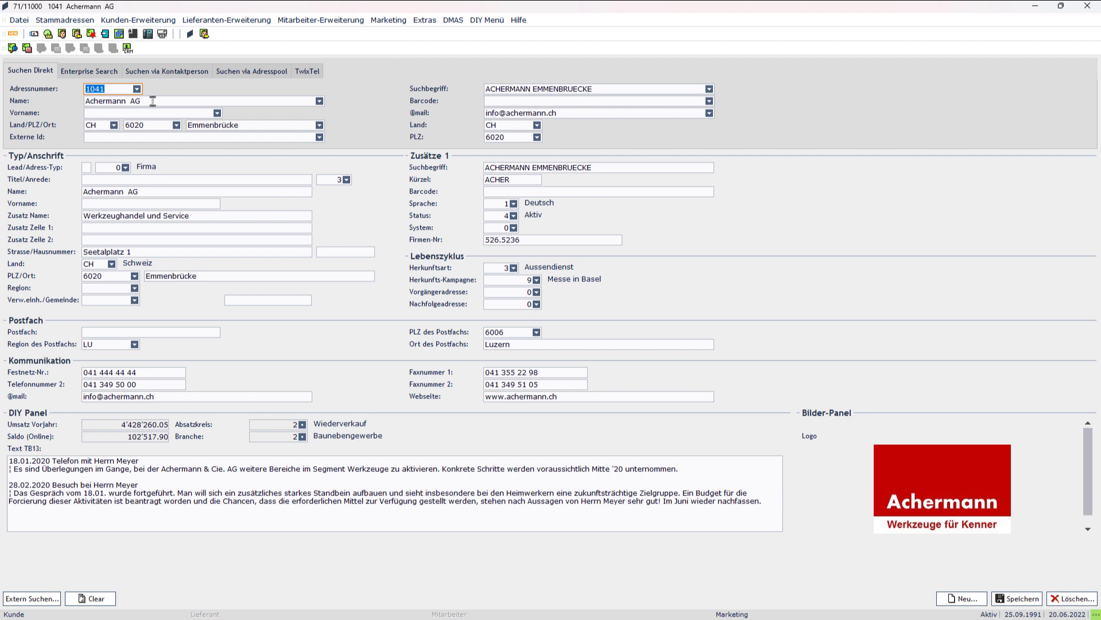
Open the address list from the address number lookup and filter Umsatz Vorjahr by >100000.
click(137, 88)
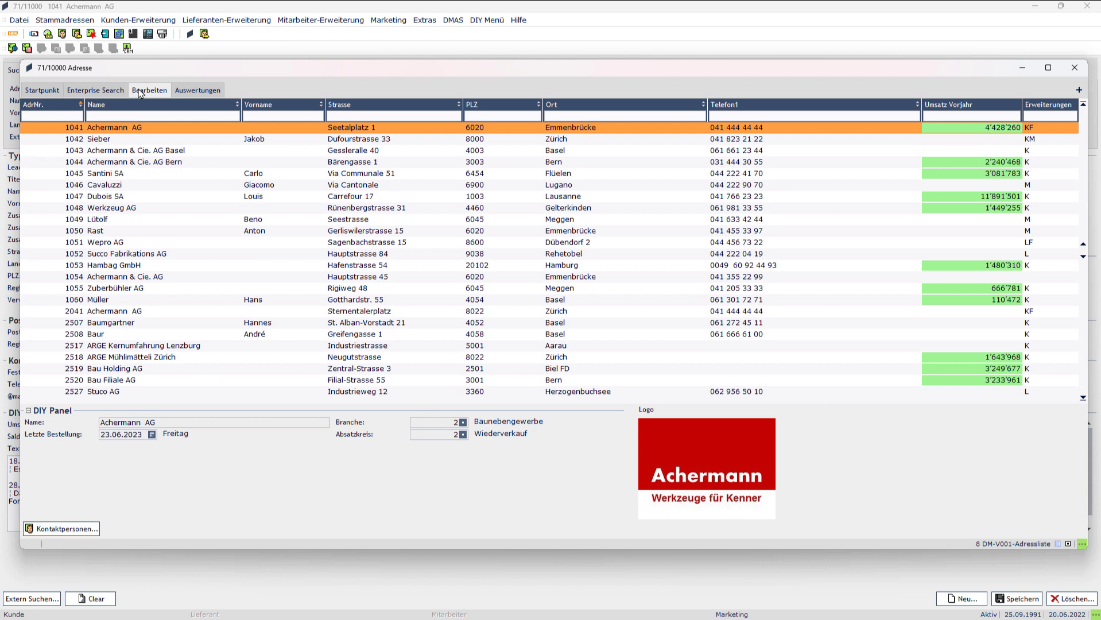
click(960, 116)
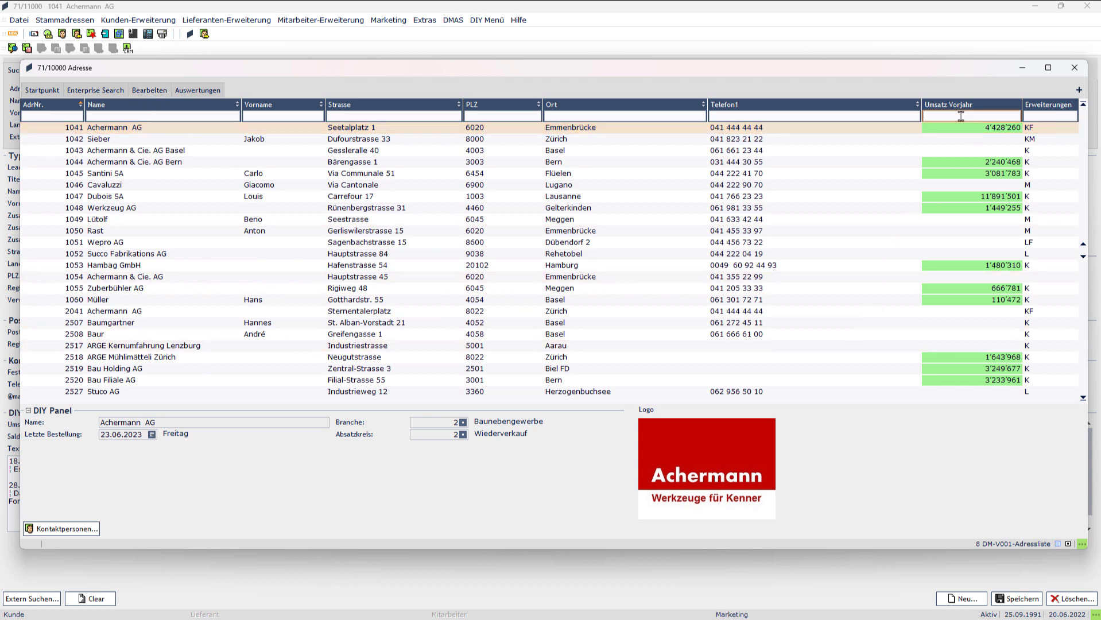
text(>100000)
key(Return)
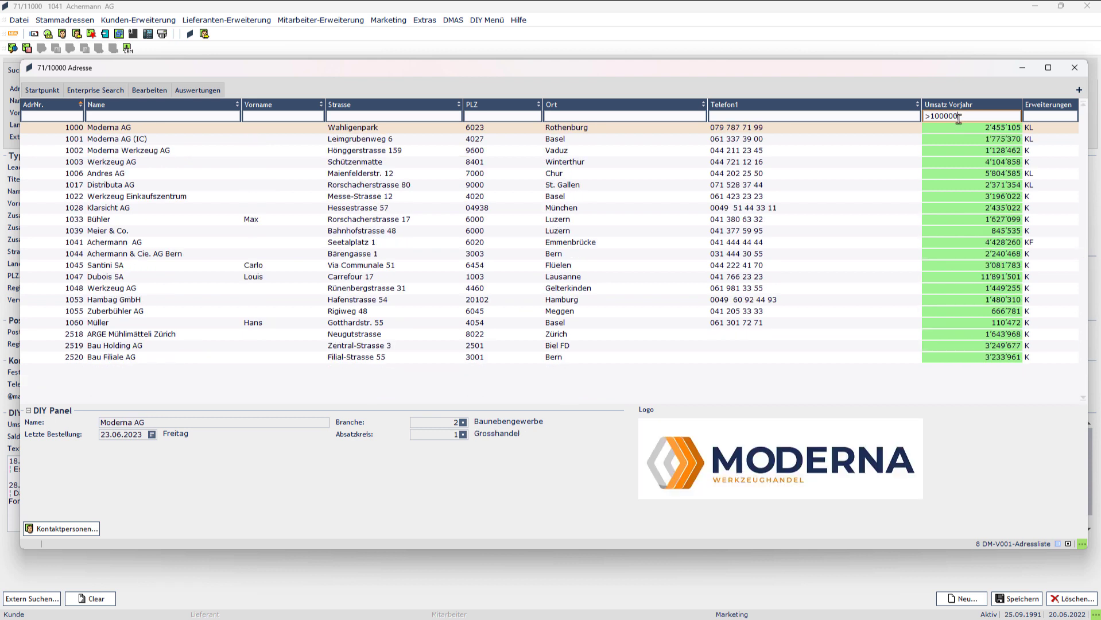
Select the Achermann AG row in Emmenbrücke and open the DIY Hotkey settings of the address list.
click(105, 243)
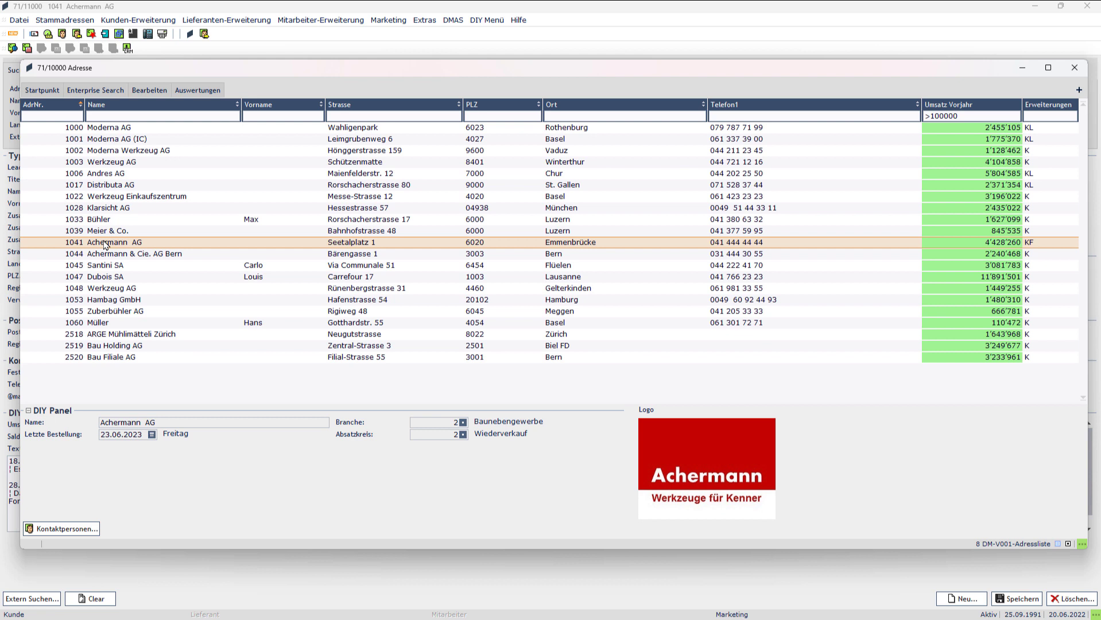
click(408, 254)
click(395, 244)
right_click(399, 247)
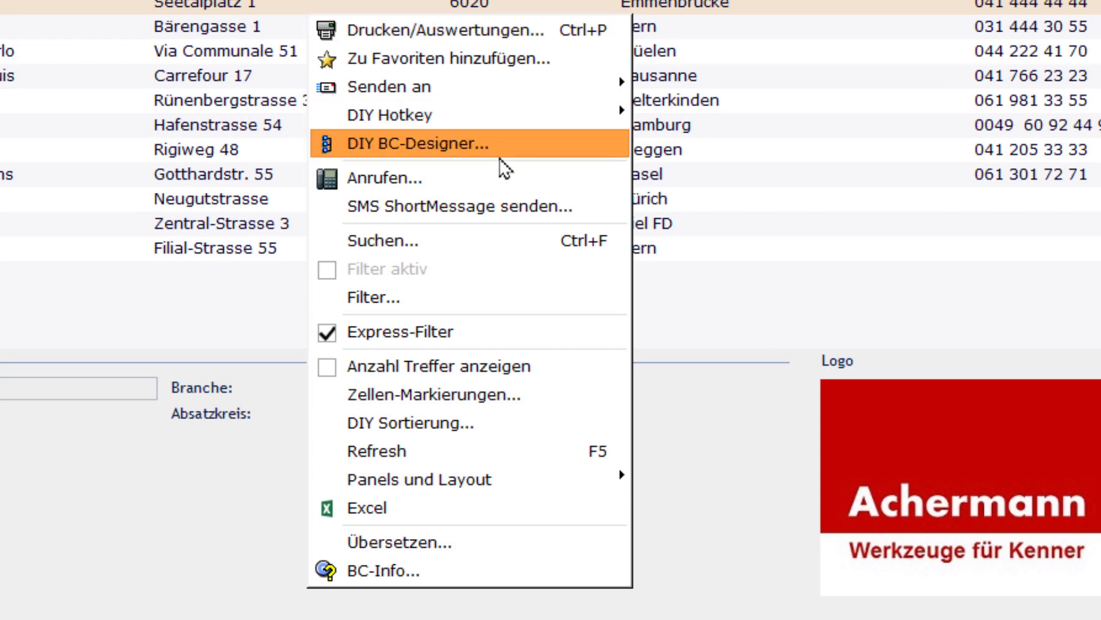
mouse_move(519, 129)
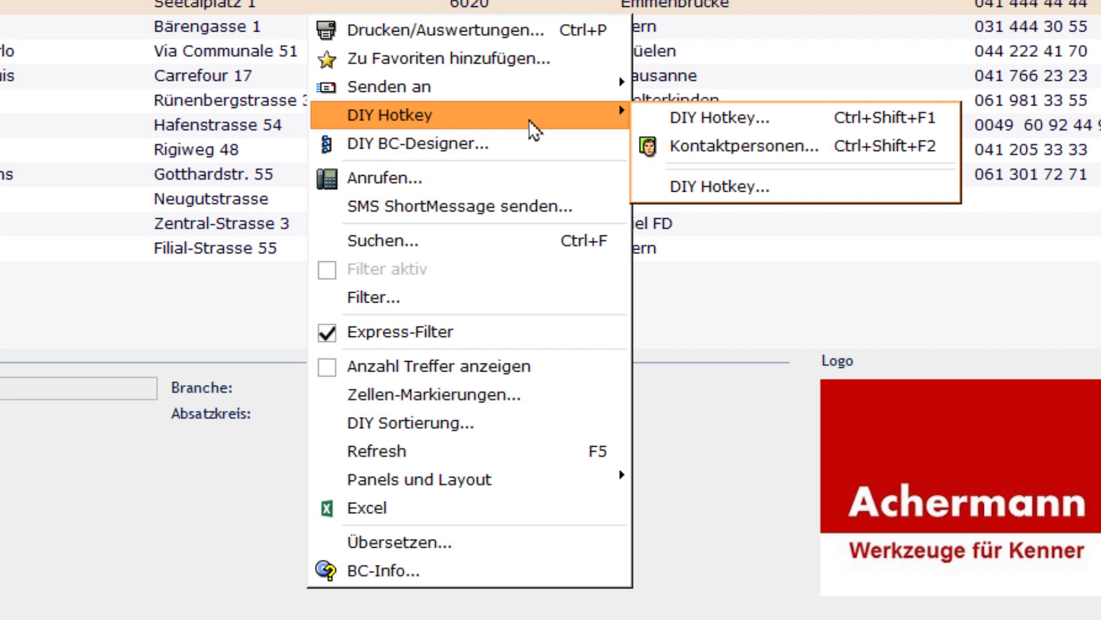
click(693, 122)
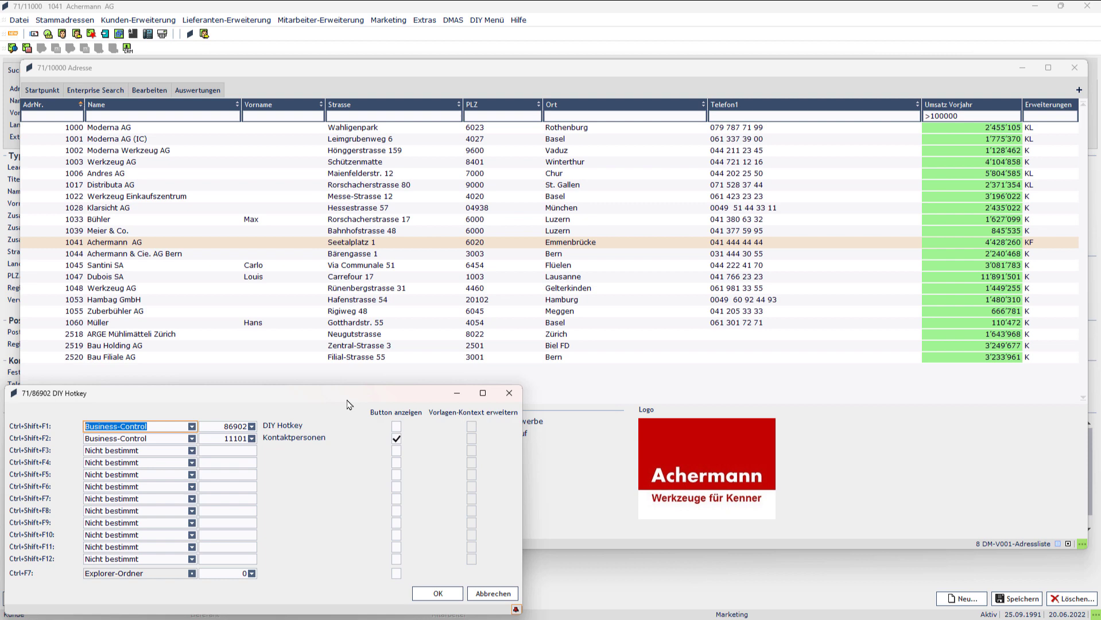
drag(371, 396, 579, 356)
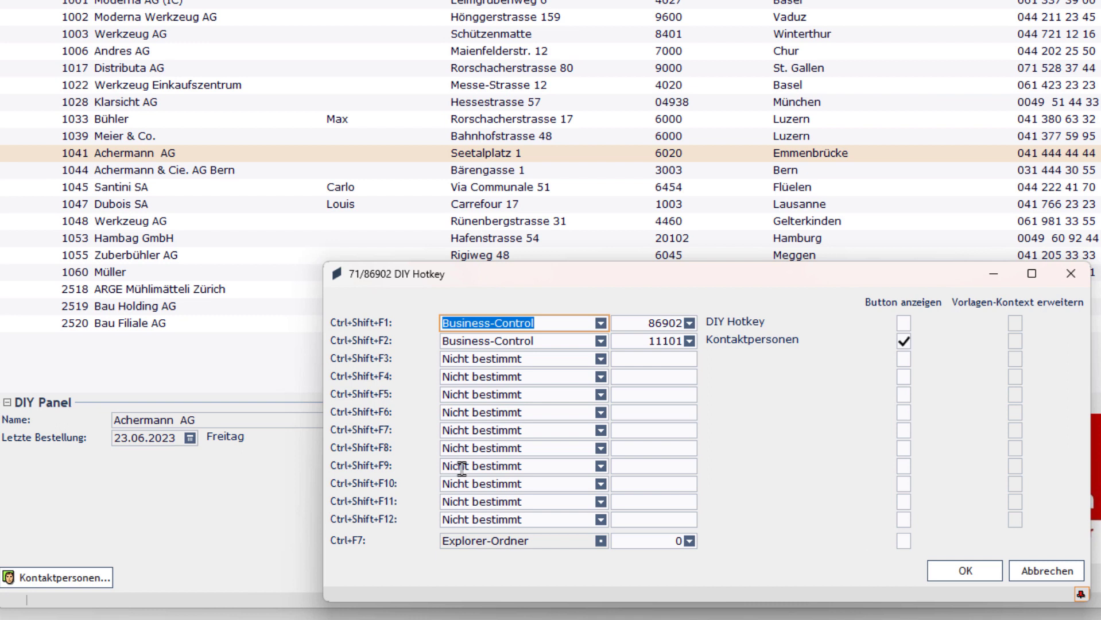
Assign the Business-Control 51001 Kundendokumente to the Ctrl+Shift+F3 hotkey entry.
click(600, 360)
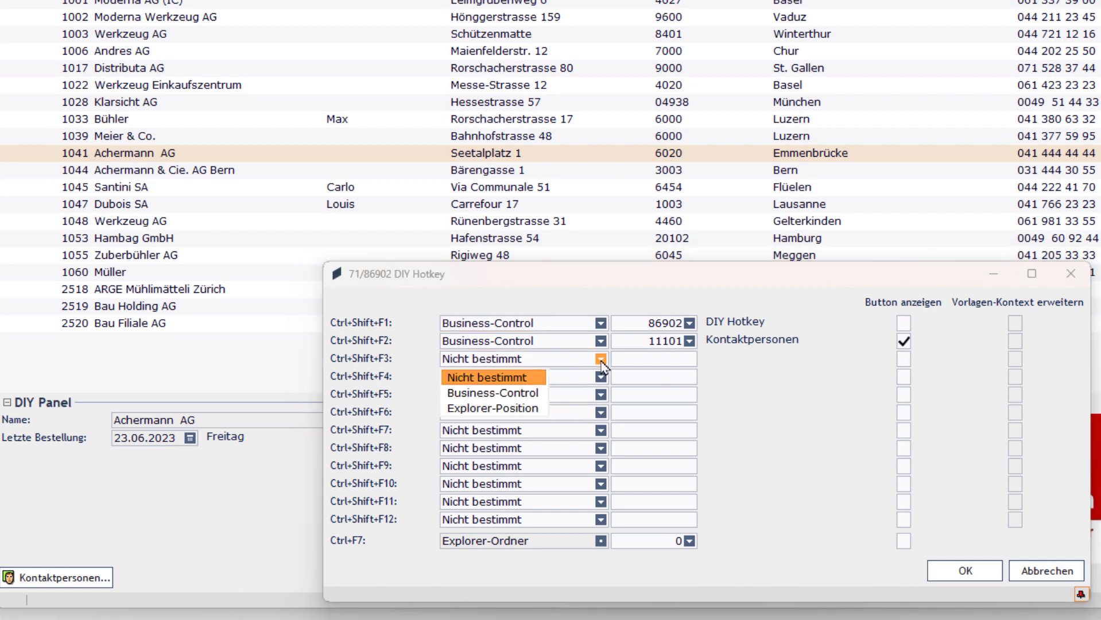
click(535, 395)
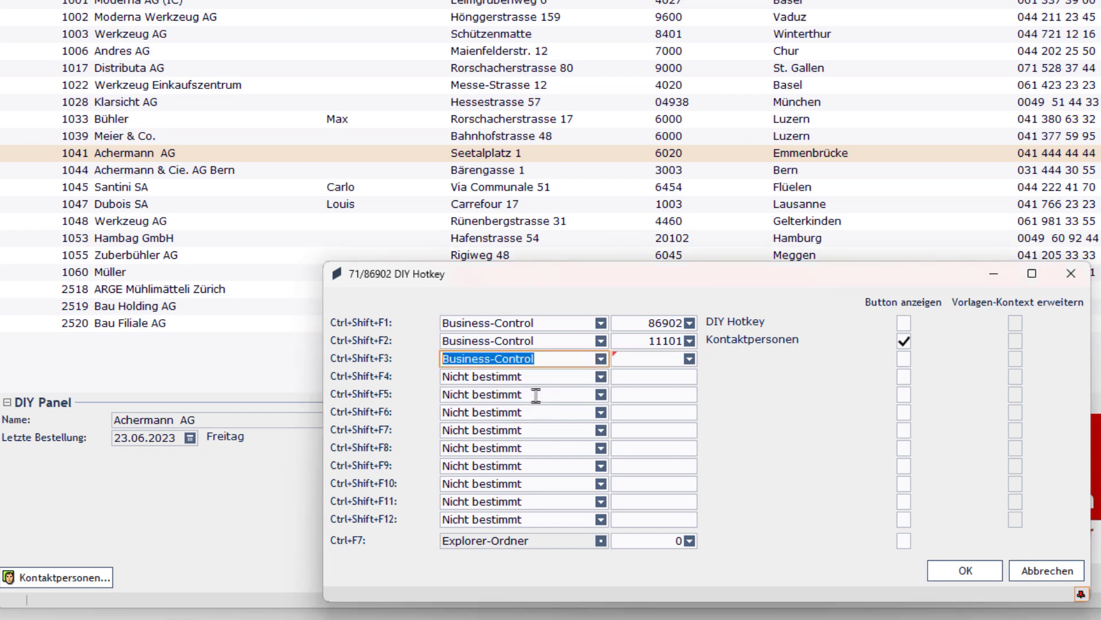
click(650, 361)
text(51000)
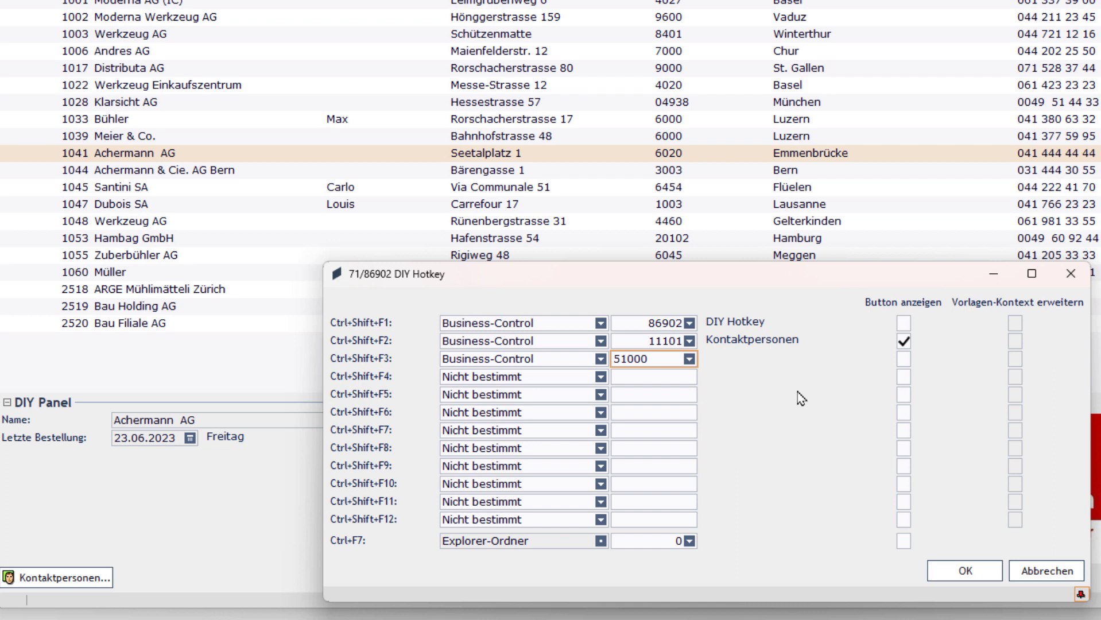
click(688, 359)
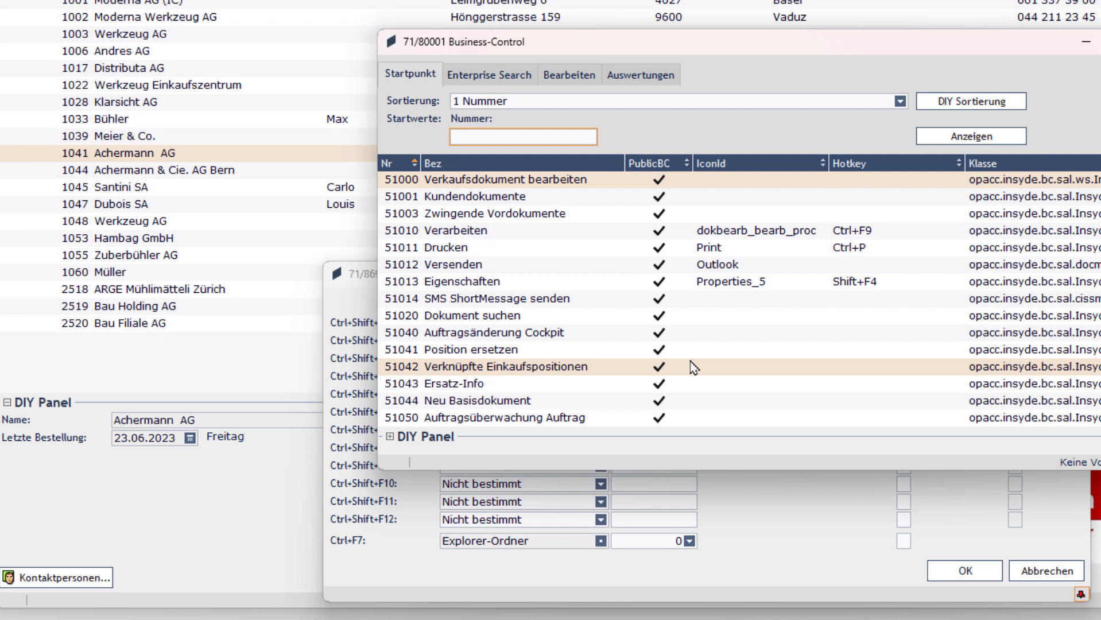
double_click(527, 198)
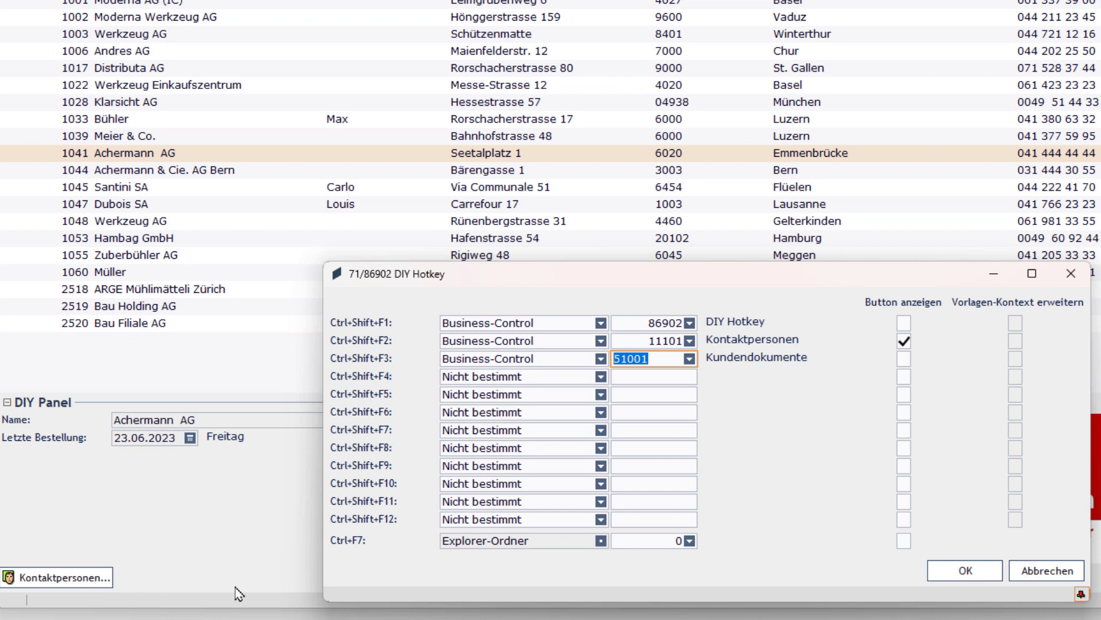
Save the Kundendokumente hotkey with its button shown, and test the button by briefly opening Achermann AG's customer documents.
click(903, 359)
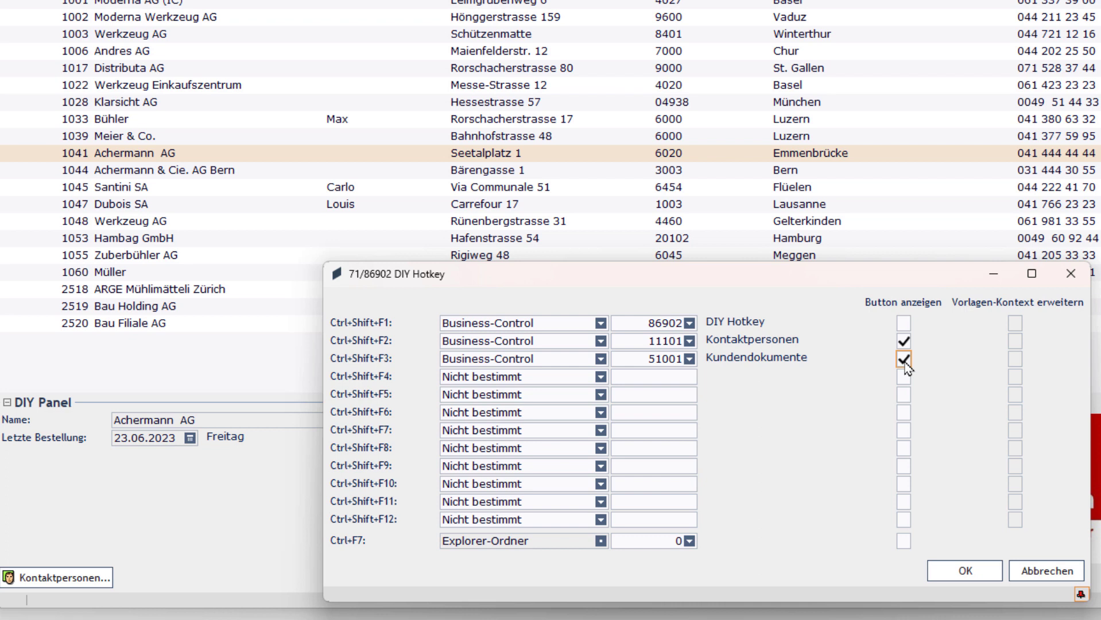
click(958, 571)
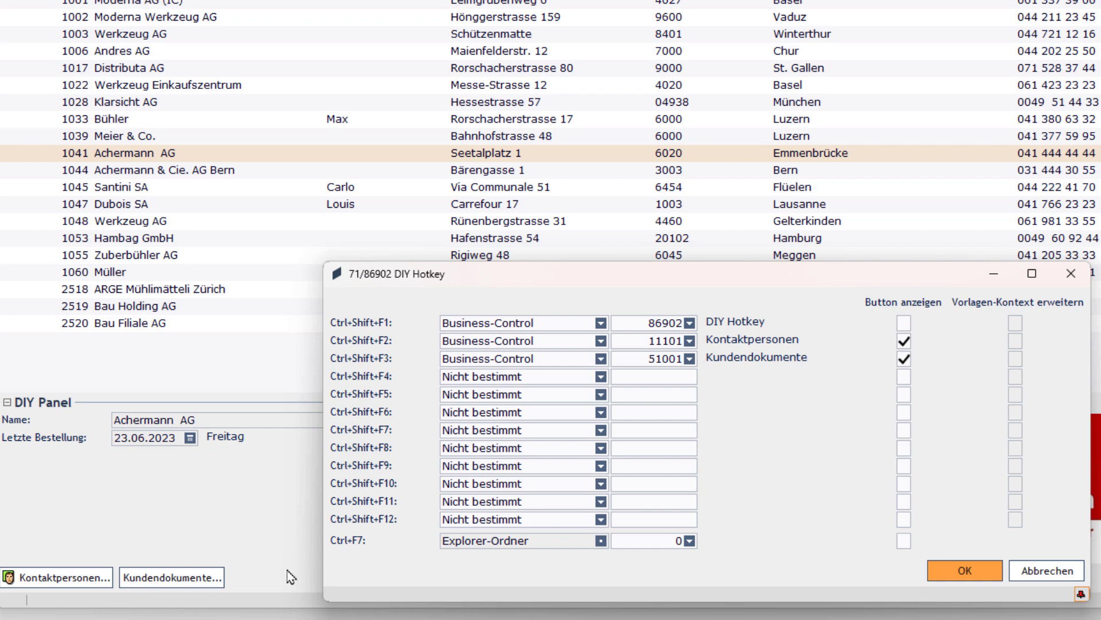
key(Return)
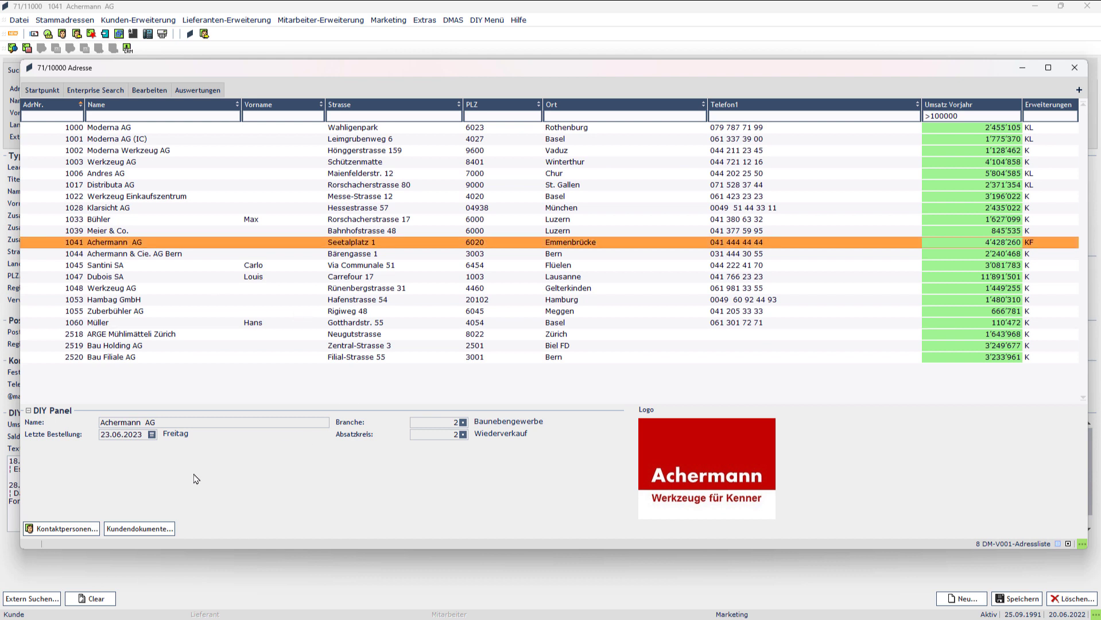
click(149, 531)
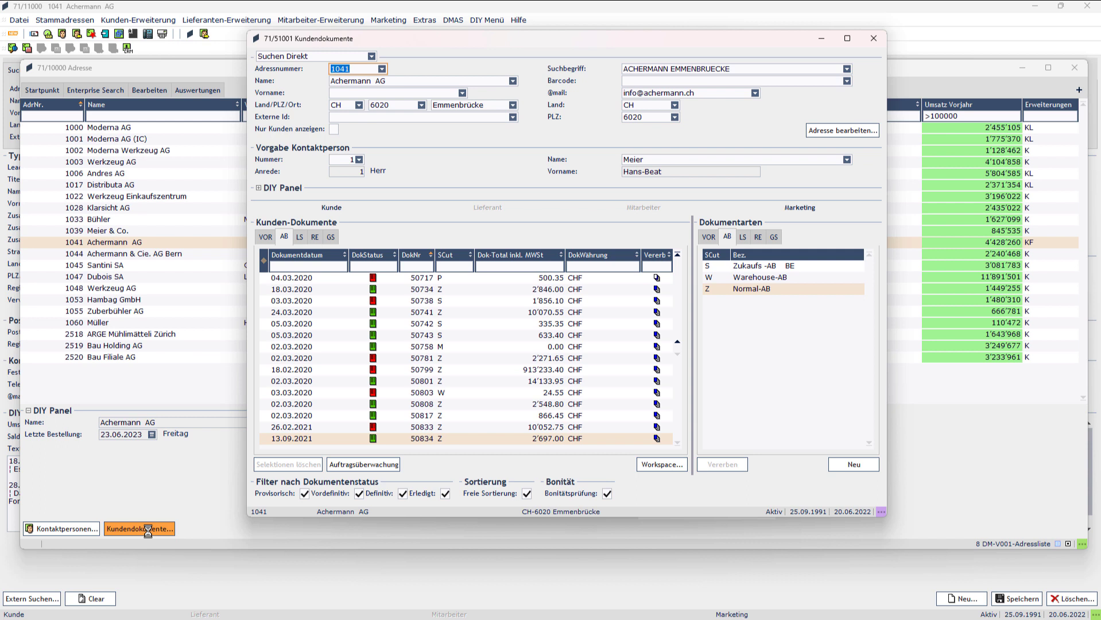
key(Escape)
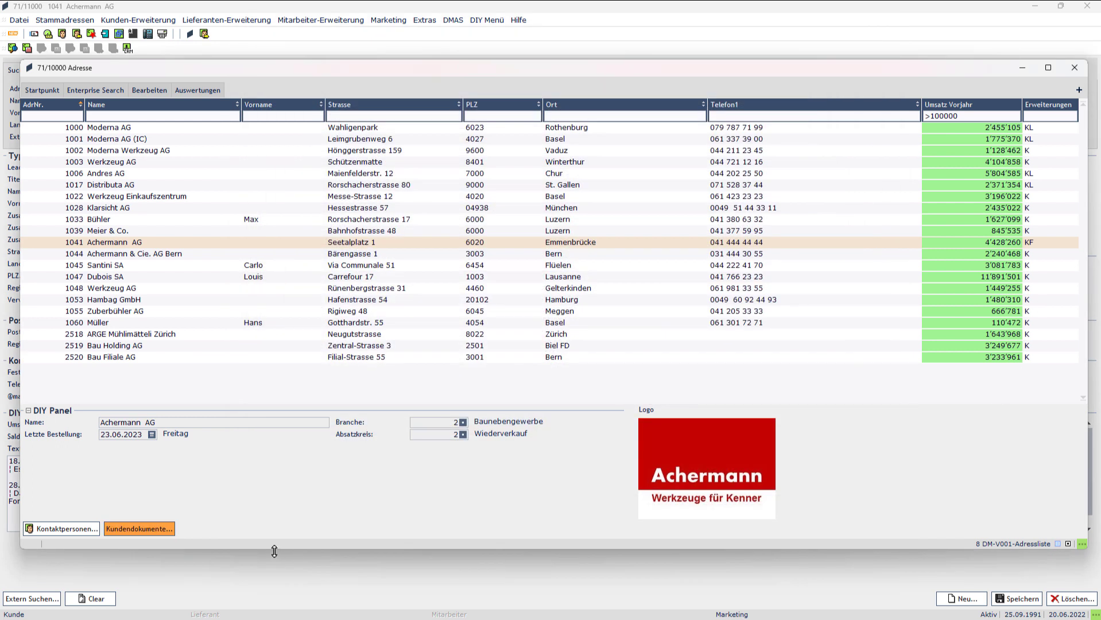
Reopen the address list's DIY Hotkey settings and set the Ctrl+Shift+F4 entry's type to Explorer-Position.
right_click(206, 498)
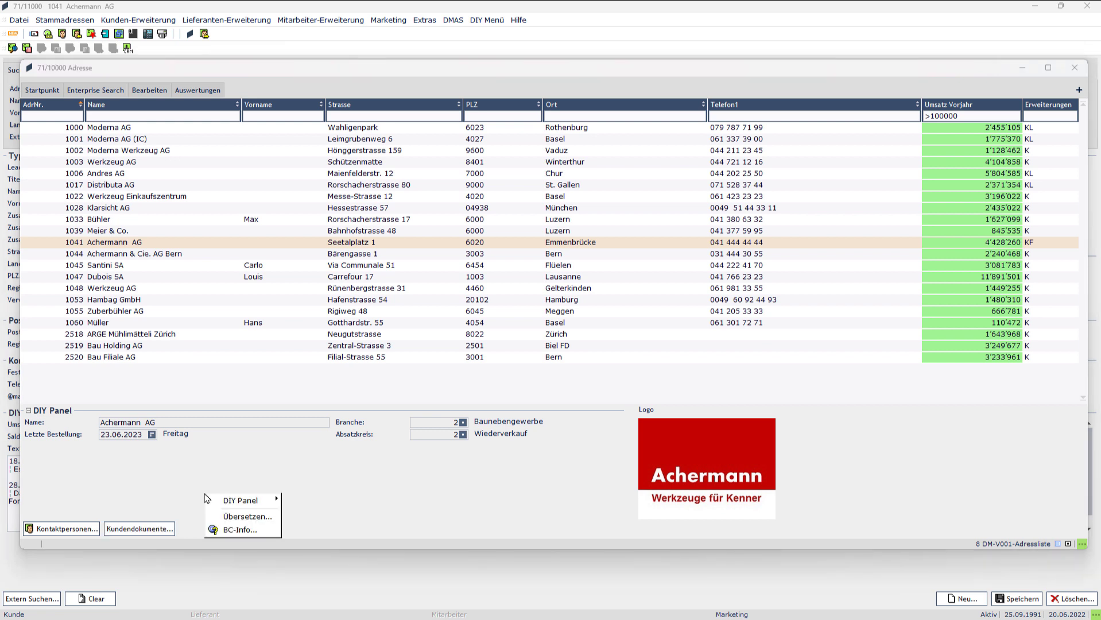
click(265, 289)
right_click(267, 291)
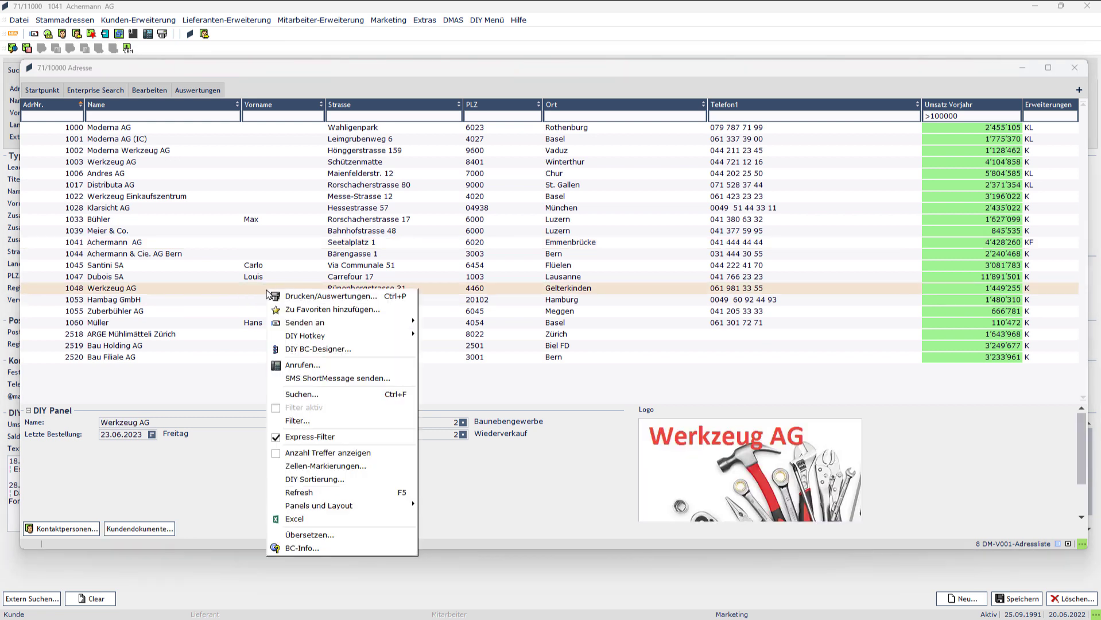
mouse_move(352, 340)
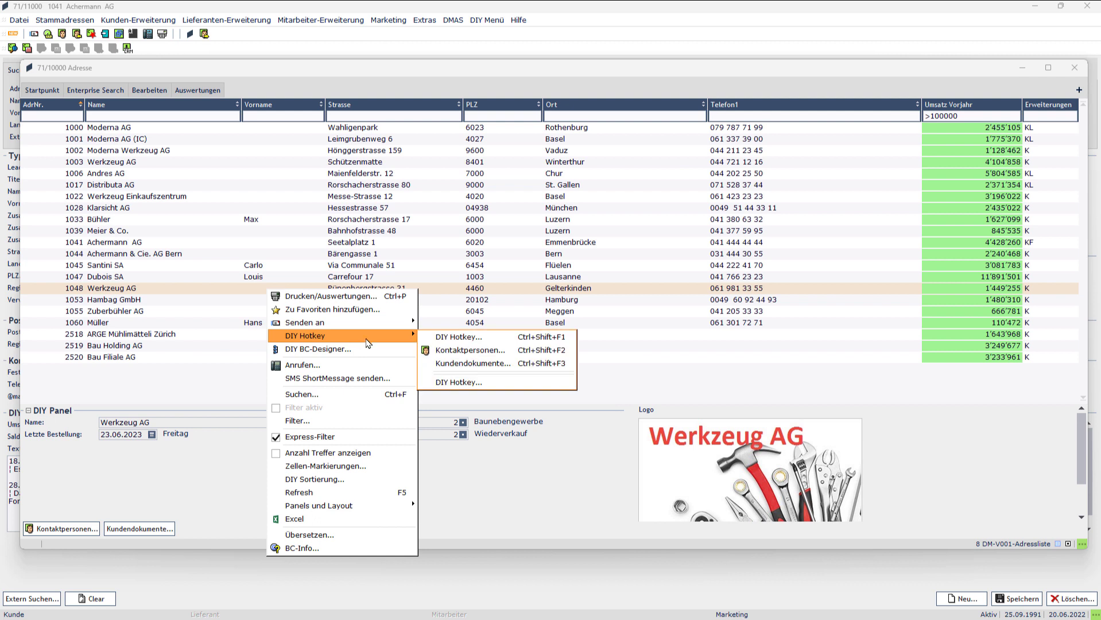
click(451, 343)
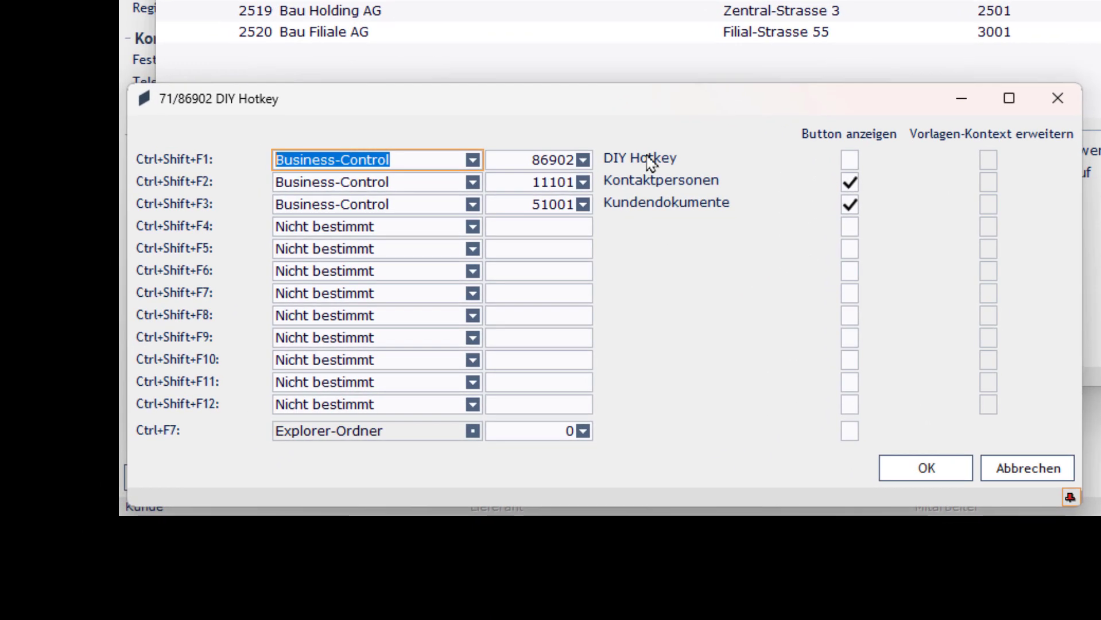
click(473, 227)
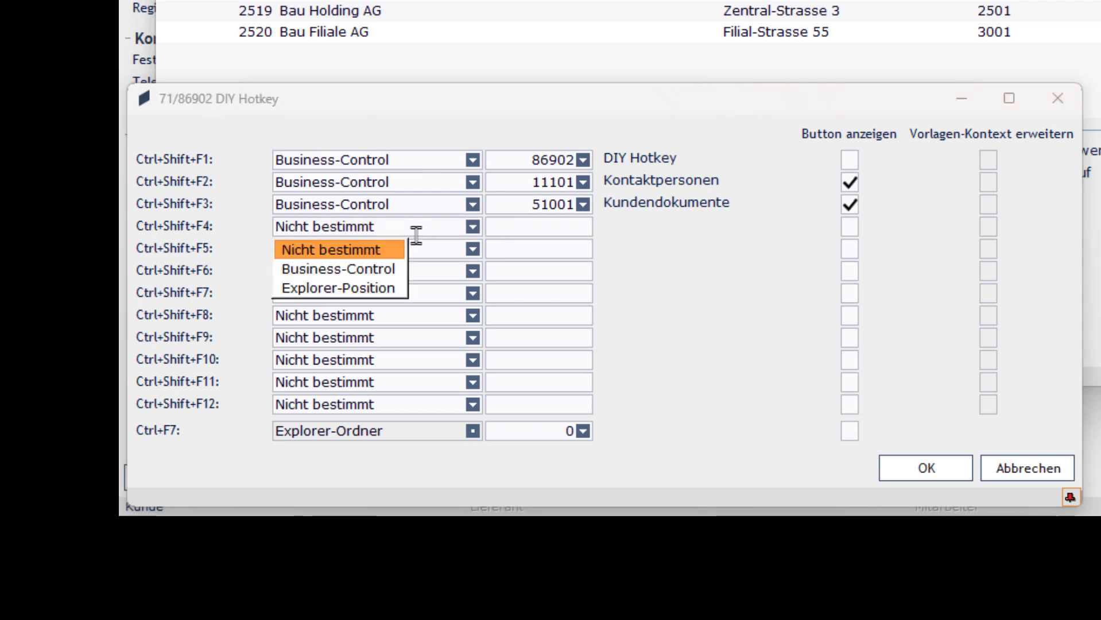
click(374, 289)
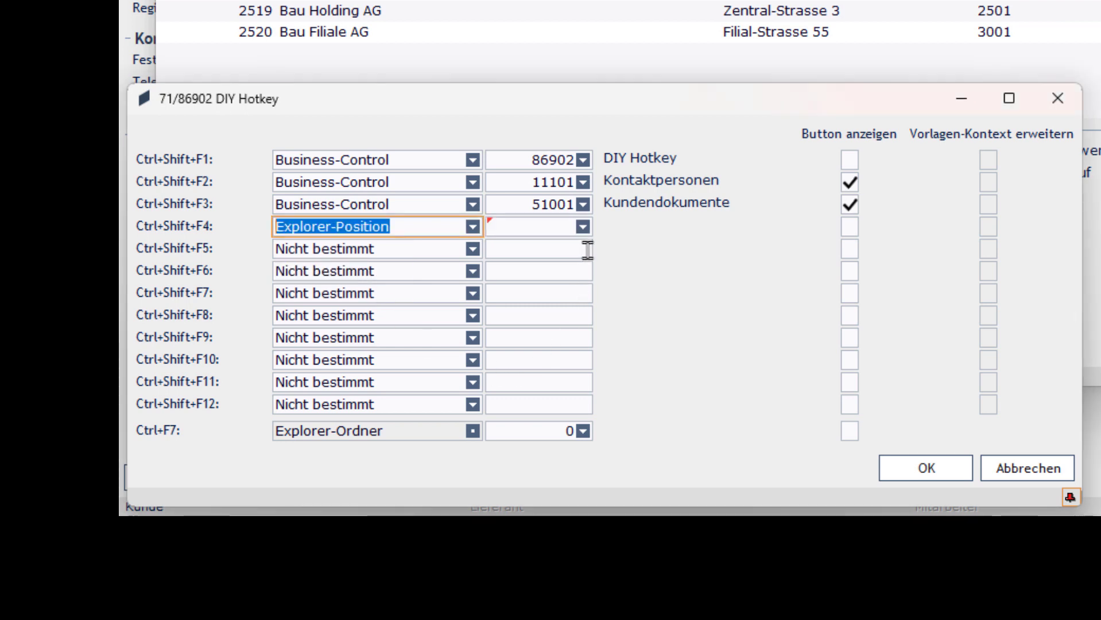
Look up the Ctrl+Shift+F4 position with an Express-Filter of *neu* on Bez. and pick 100497 Adresse neu eröffnen (Demo).
click(583, 227)
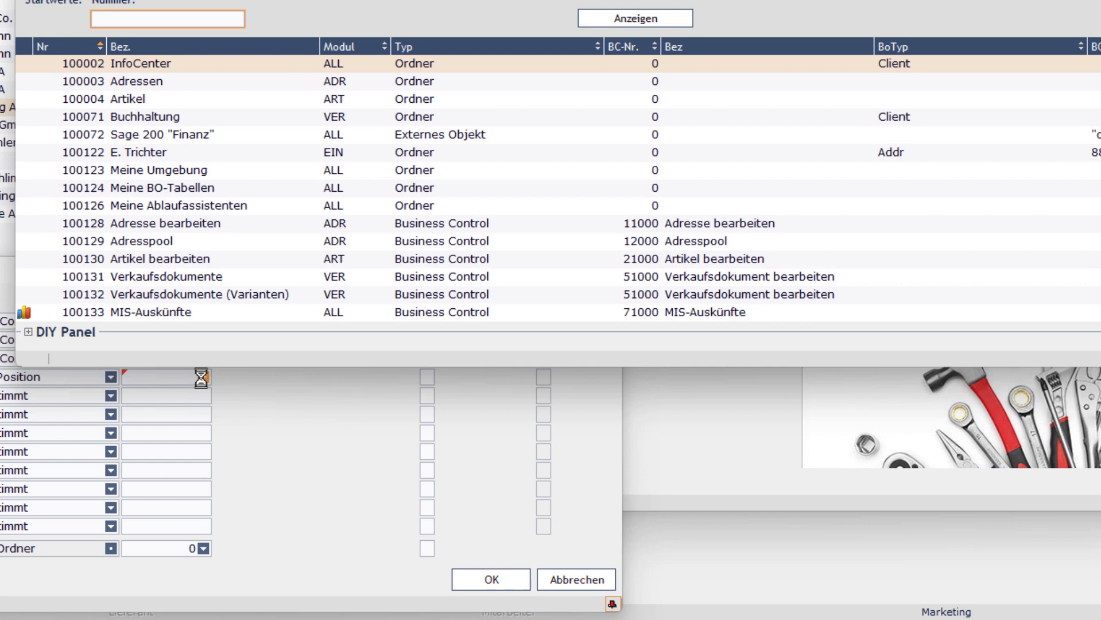
click(249, 223)
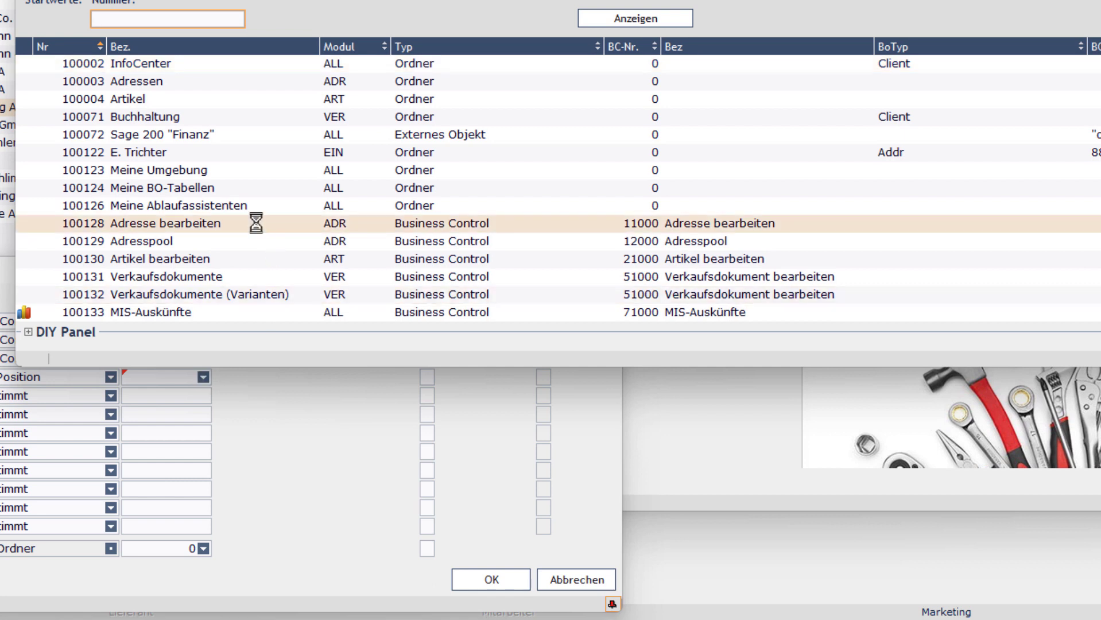
right_click(250, 222)
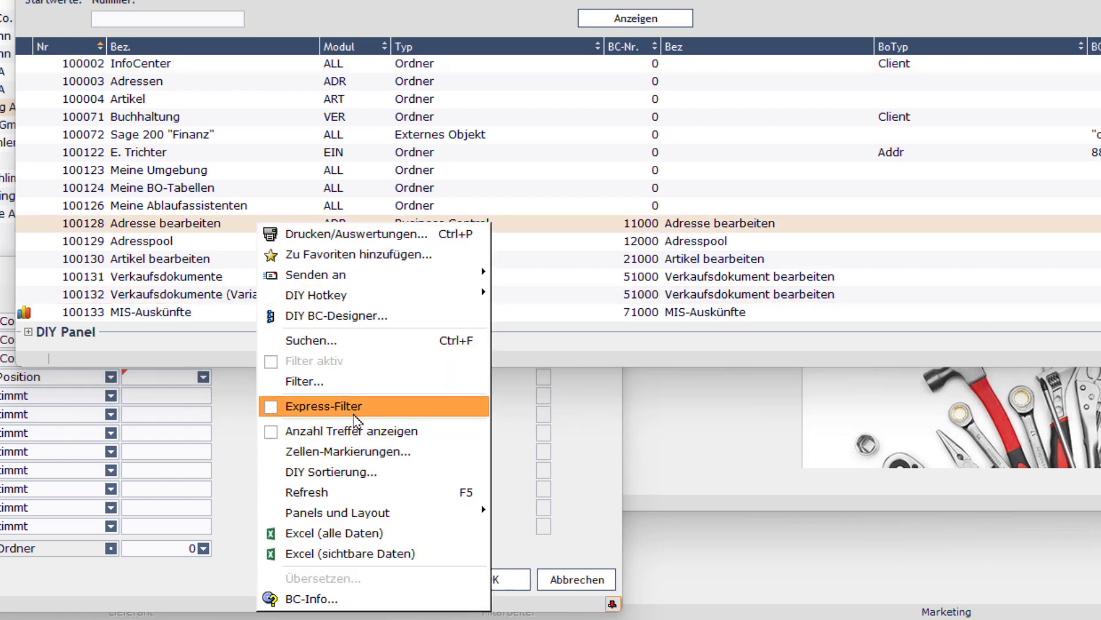
click(355, 407)
click(179, 64)
text(*neu)
key(Return)
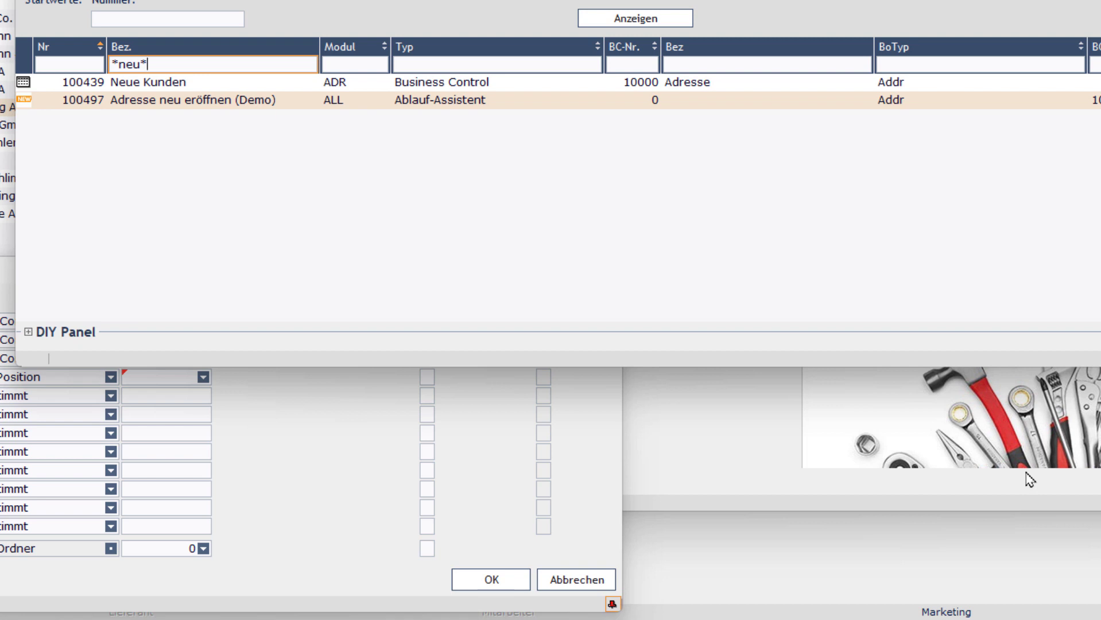
double_click(423, 103)
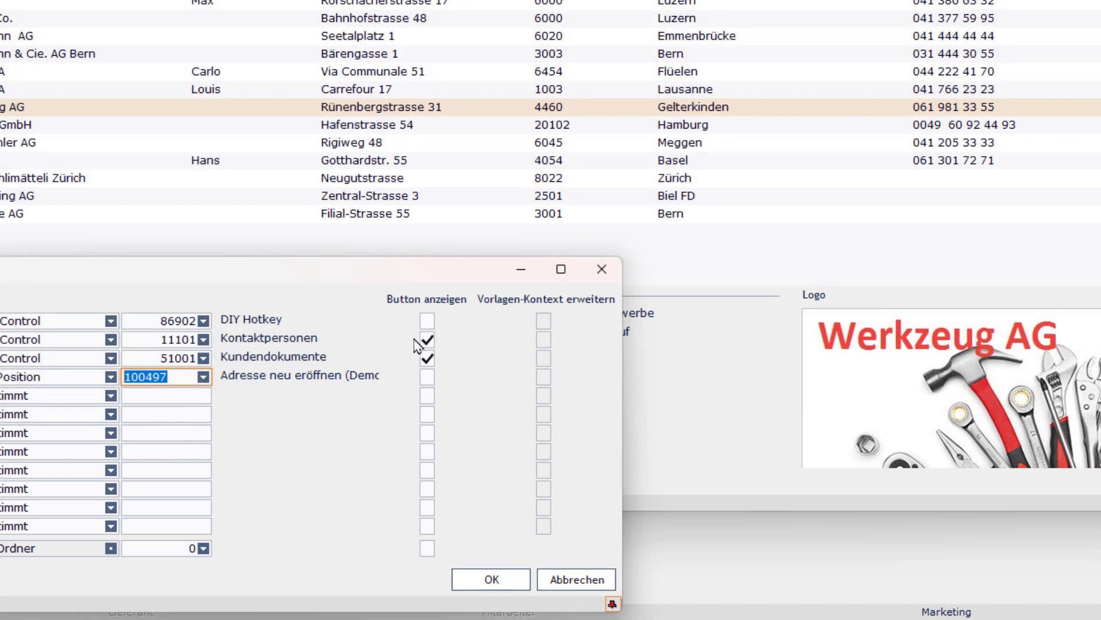
Save the Adresse neu eröffnen (Demo) hotkey with its button shown, and test the button by opening the new-address process.
drag(418, 271, 646, 115)
click(661, 218)
click(726, 421)
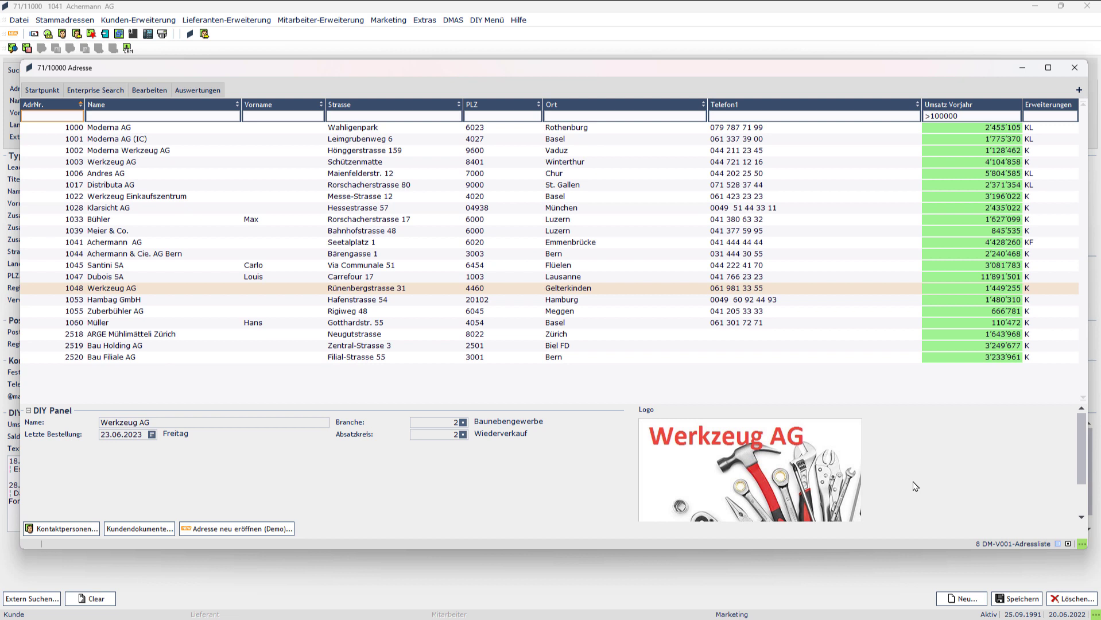
click(250, 530)
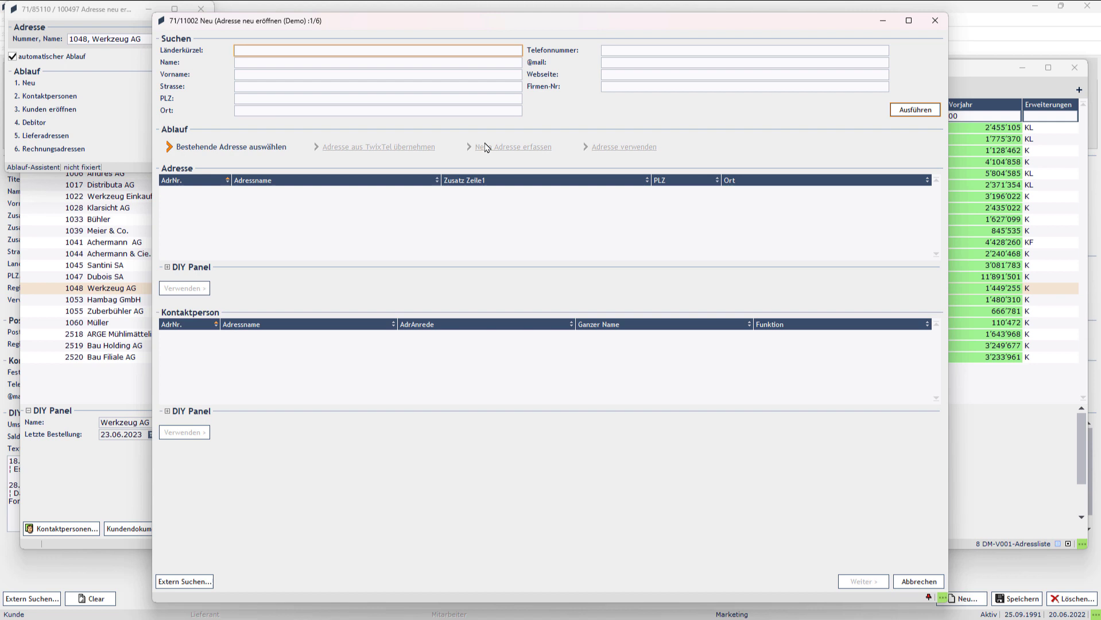
click(486, 147)
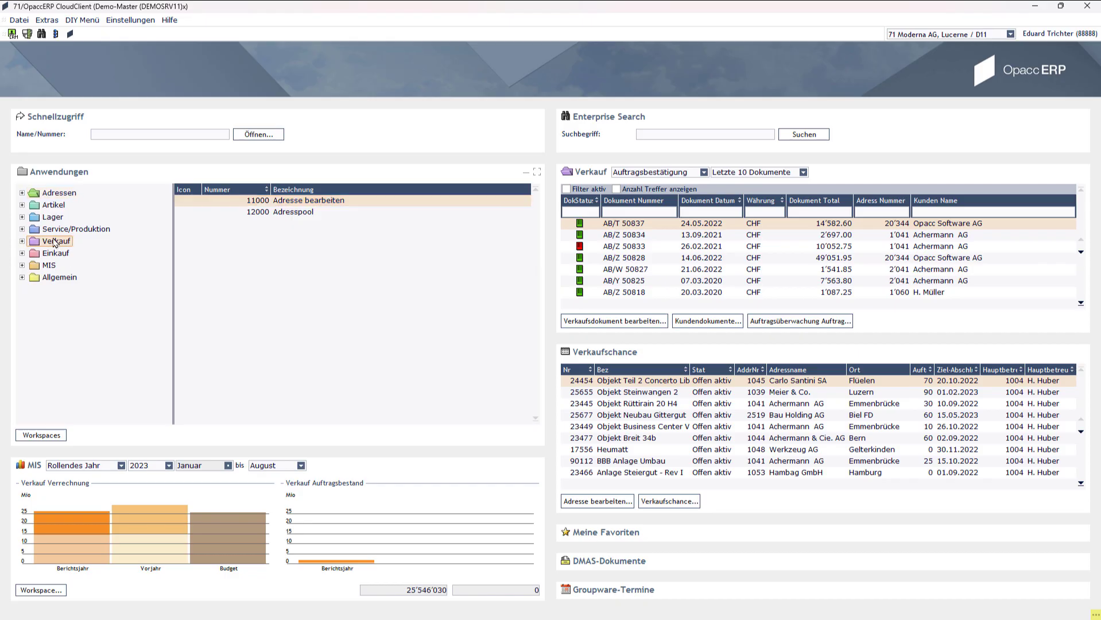
Open Verkaufsdokument bearbeiten maximized and create a new Normal-AB order confirmation for Achermann AG.
click(54, 241)
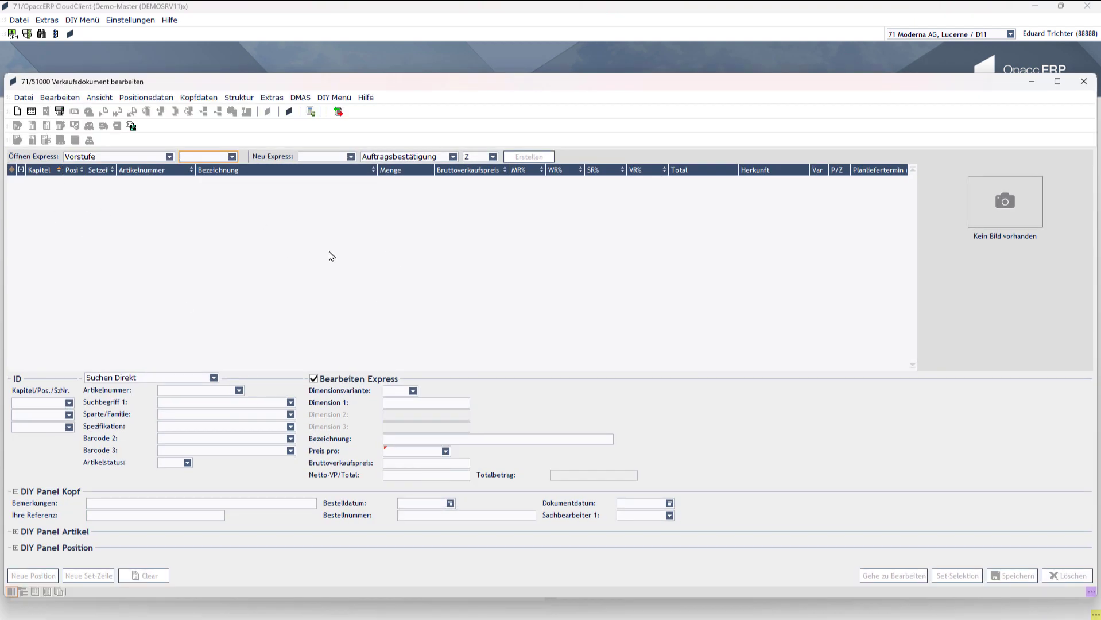
click(1057, 81)
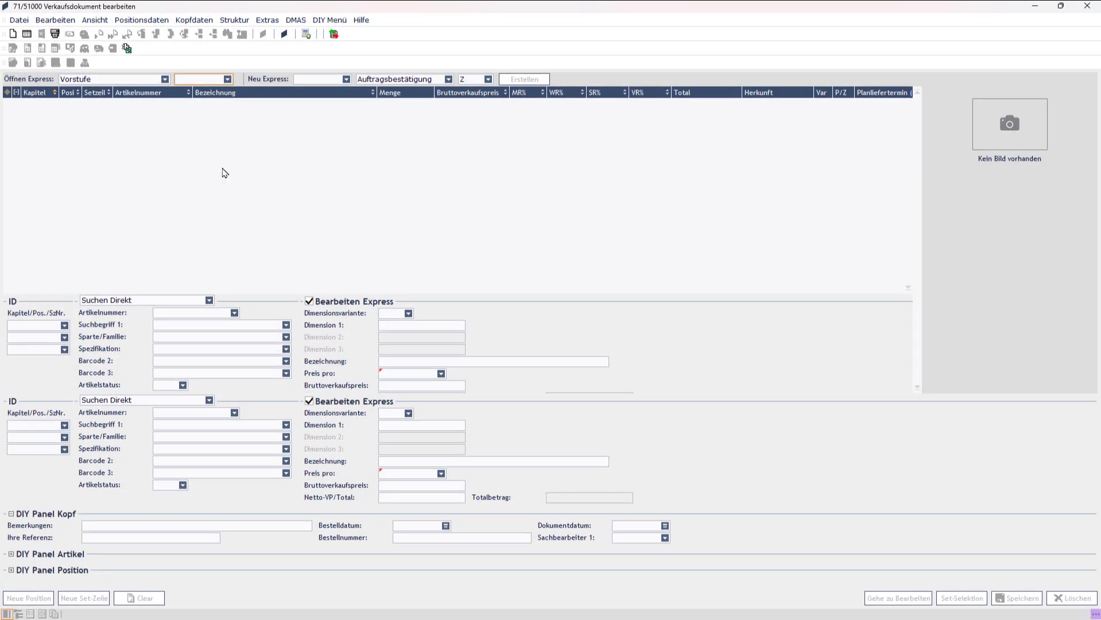
click(24, 22)
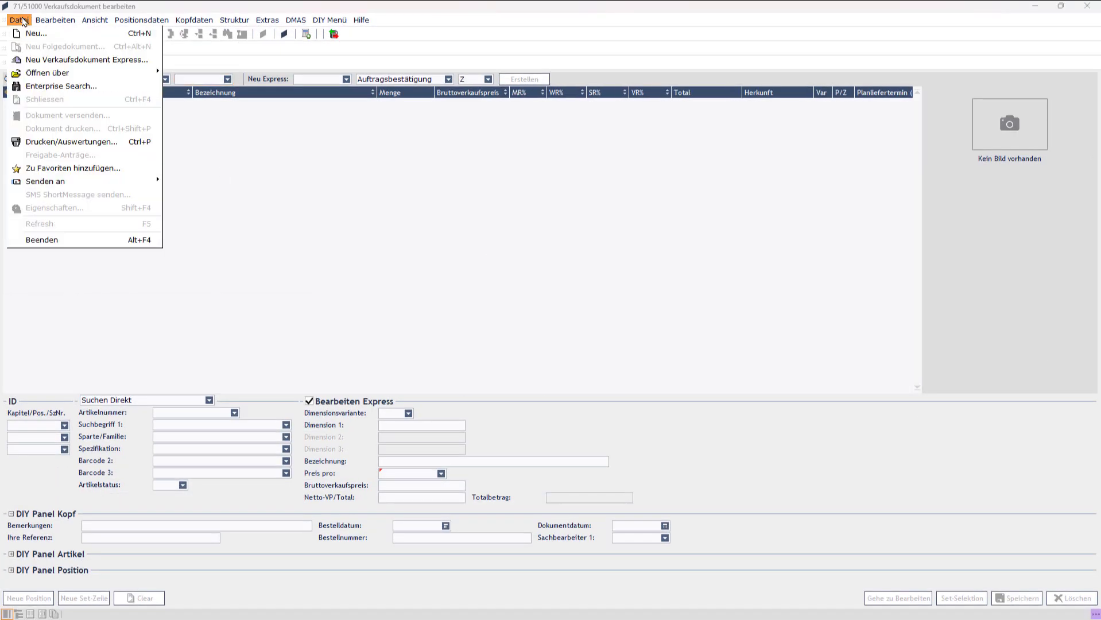
click(41, 34)
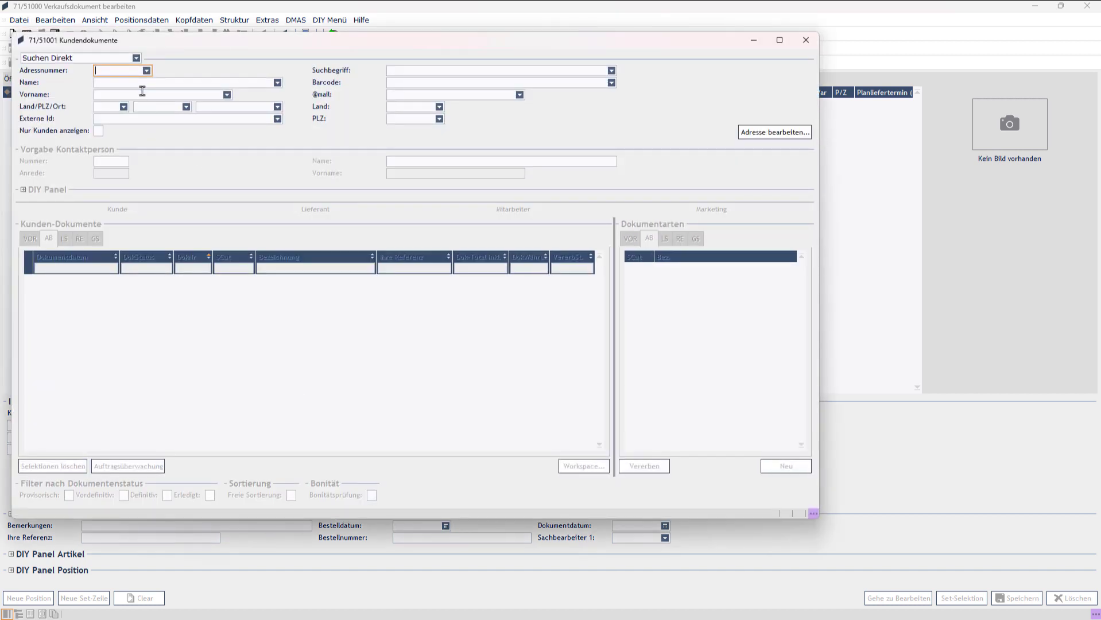
key(Return)
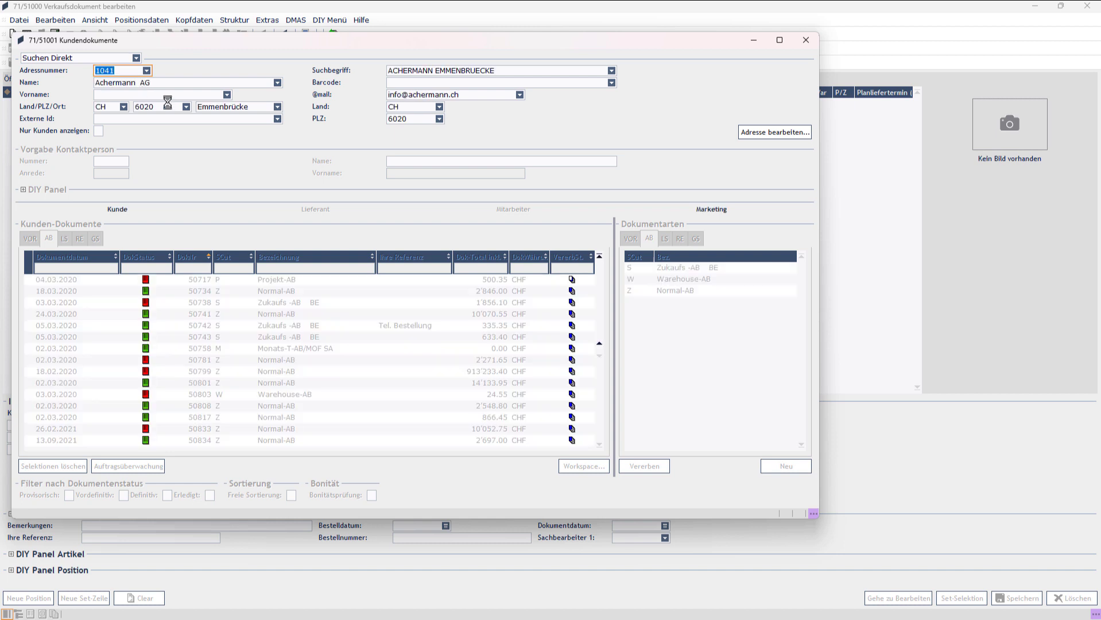
click(677, 291)
click(656, 417)
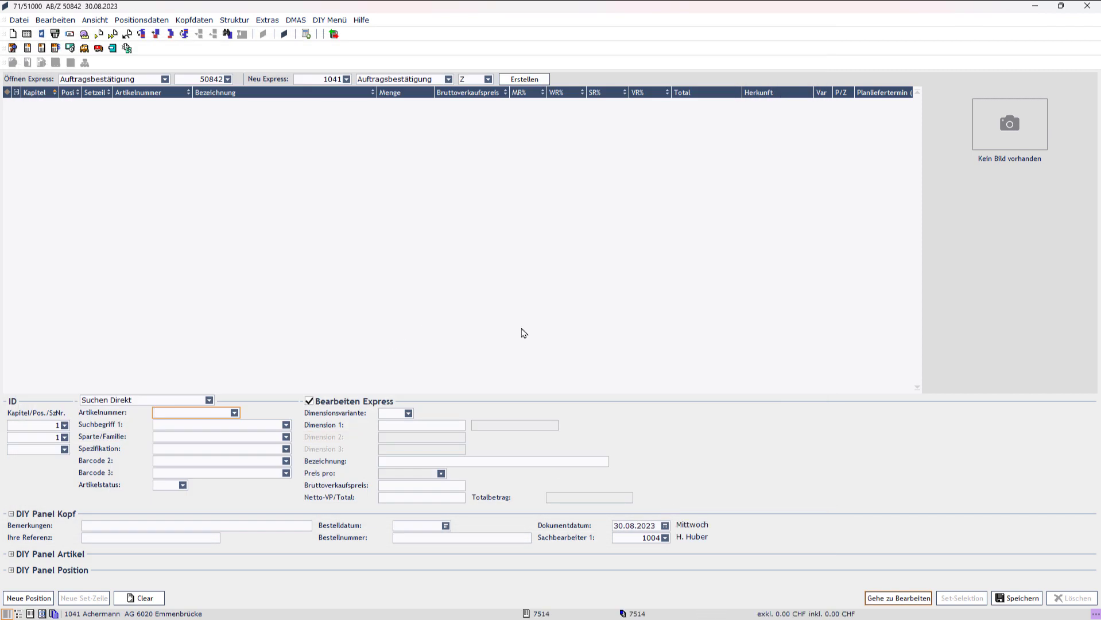
Add one piece of article 101 Winkelschleifer to the order confirmation, accepting the defaults in Positionsbearbeitung Express.
text(101)
key(Return)
key(Return)
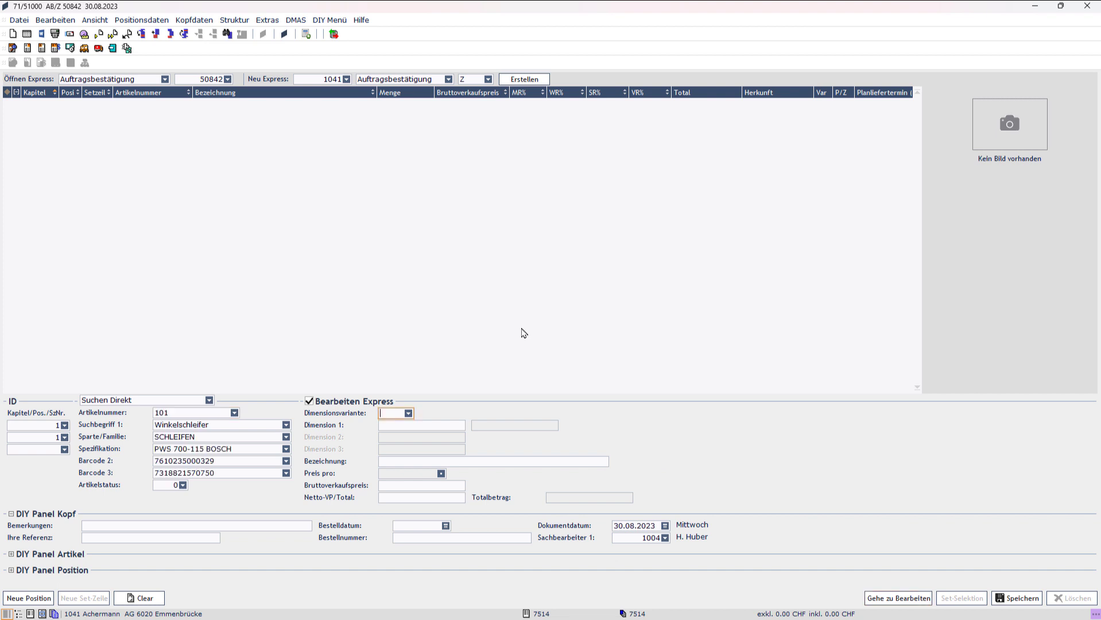
key(Return)
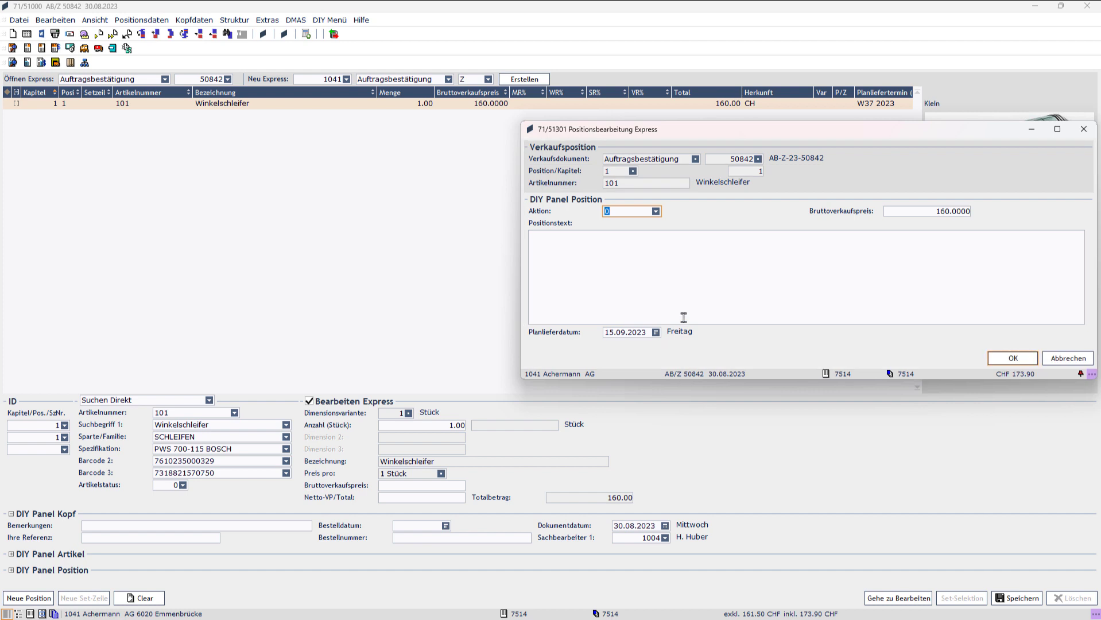
key(Return)
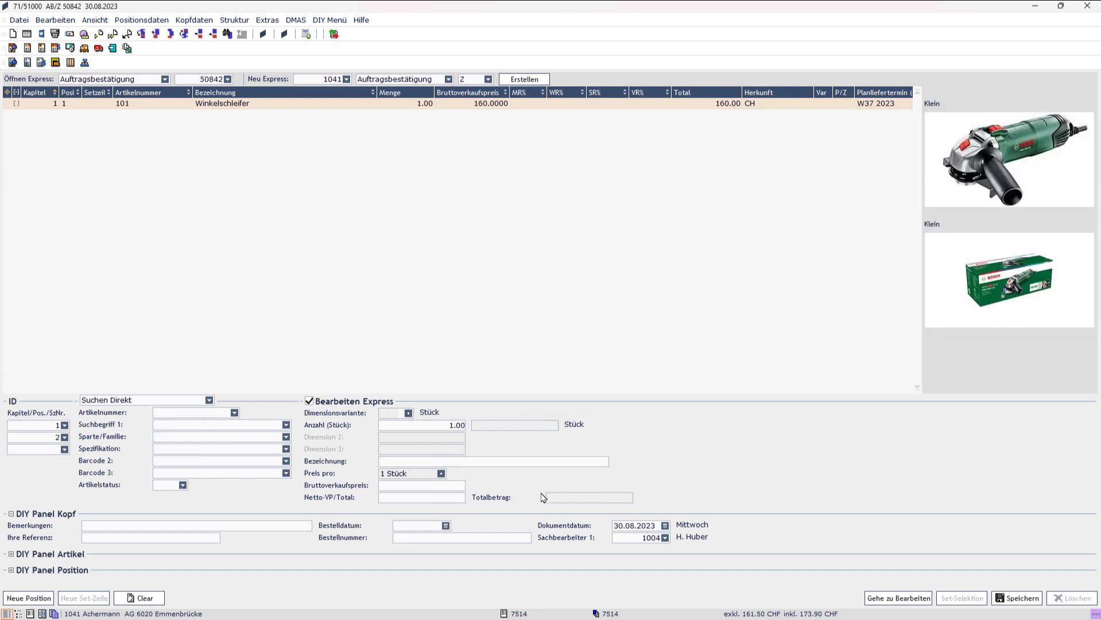
Turn off Bearbeiten Express and add two pieces of article 102 Winkelschleifer PWS 850-125 to the order confirmation.
click(210, 413)
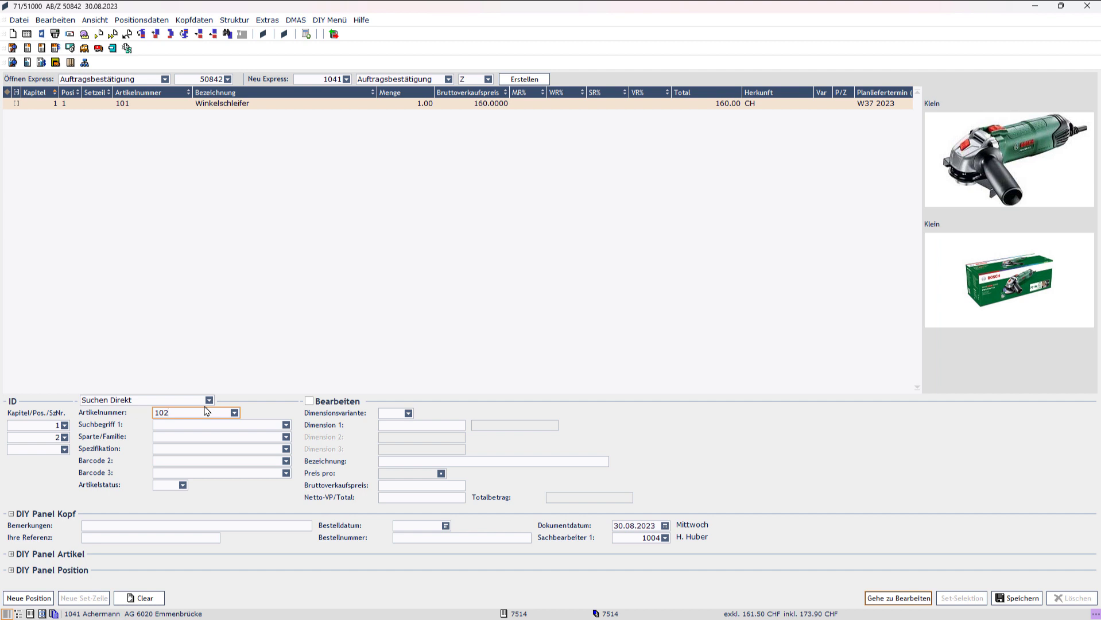
key(Return)
text(2)
key(Return)
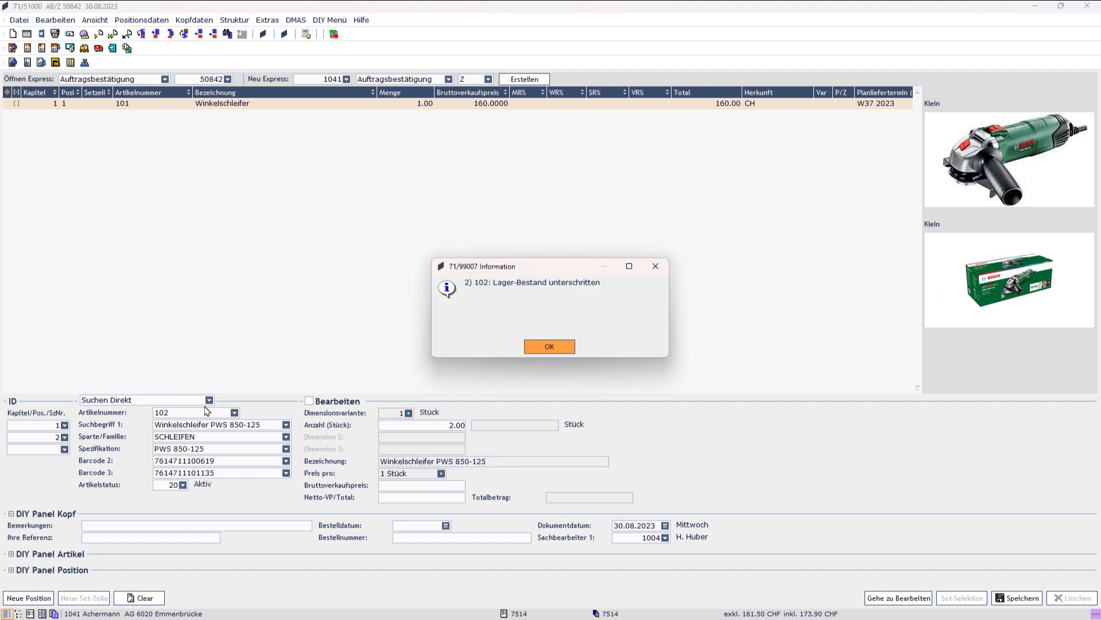
key(Return)
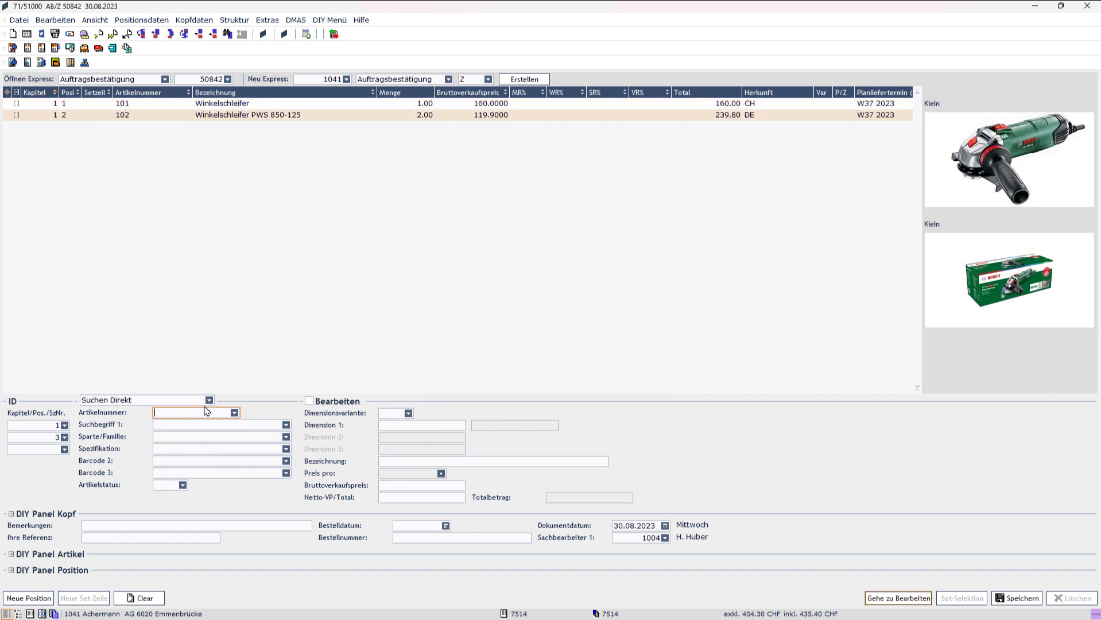
Add two pieces of article 103 Säge LS 1020 as the next position.
text(103)
key(Return)
text(2)
key(Return)
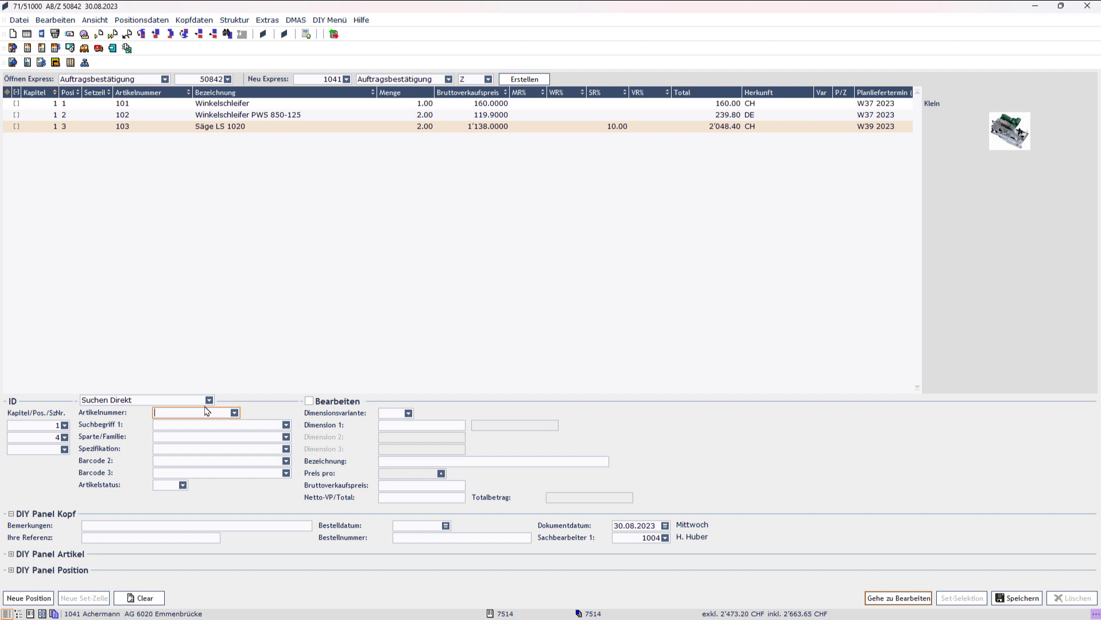
Find article 110-002 Säge LS 0810 through the search term Säge and add two pieces of it.
key(Tab)
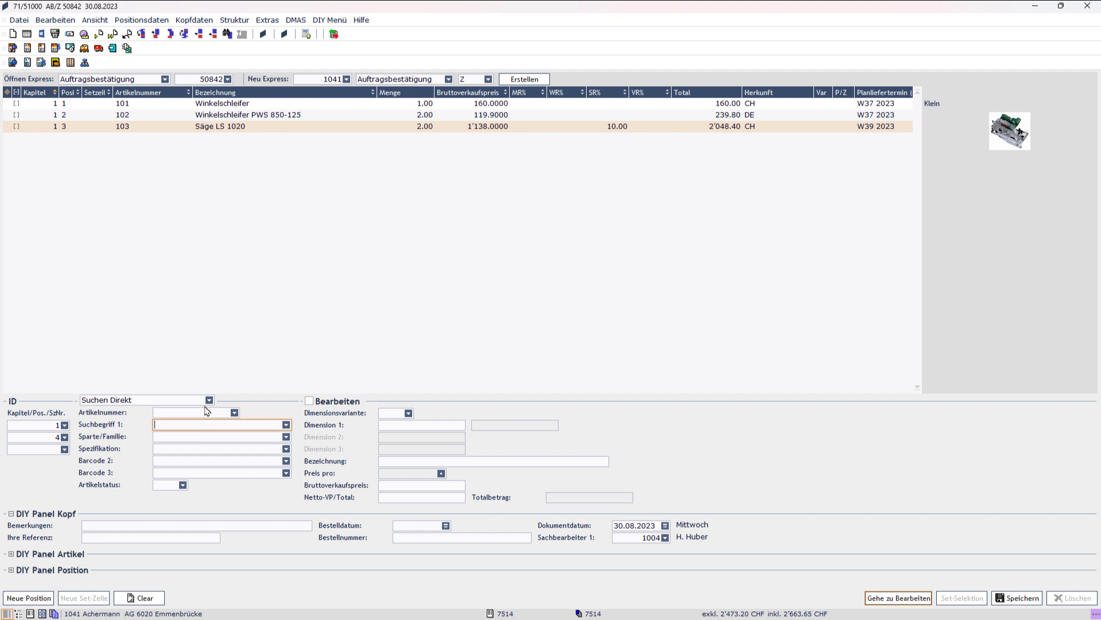
text(Säge)
key(Return)
key(Return)
text(2)
key(Return)
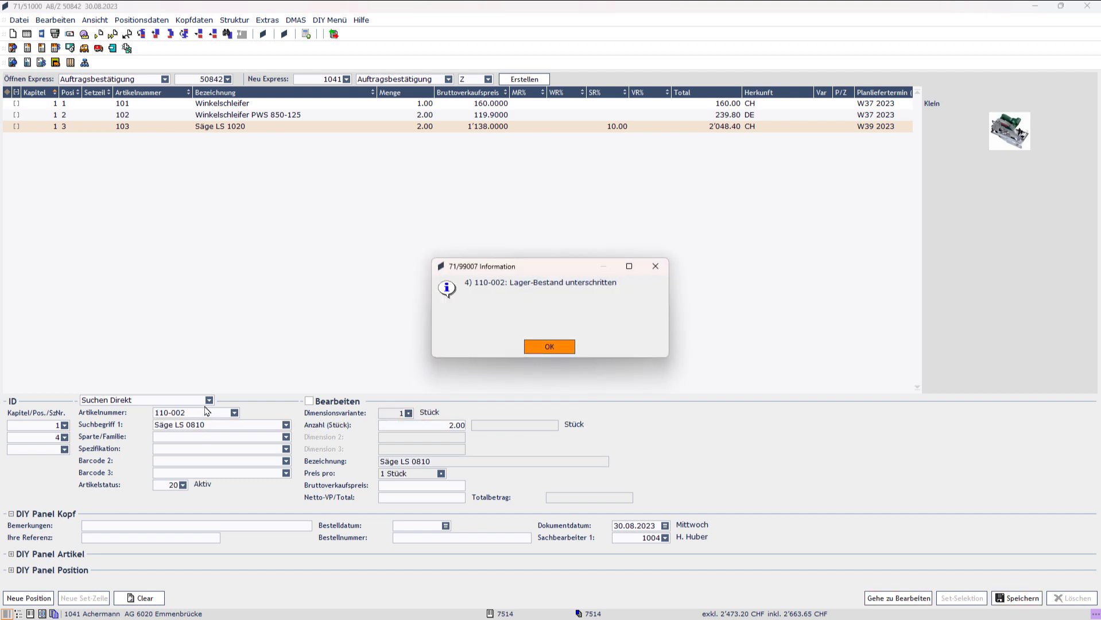
key(Return)
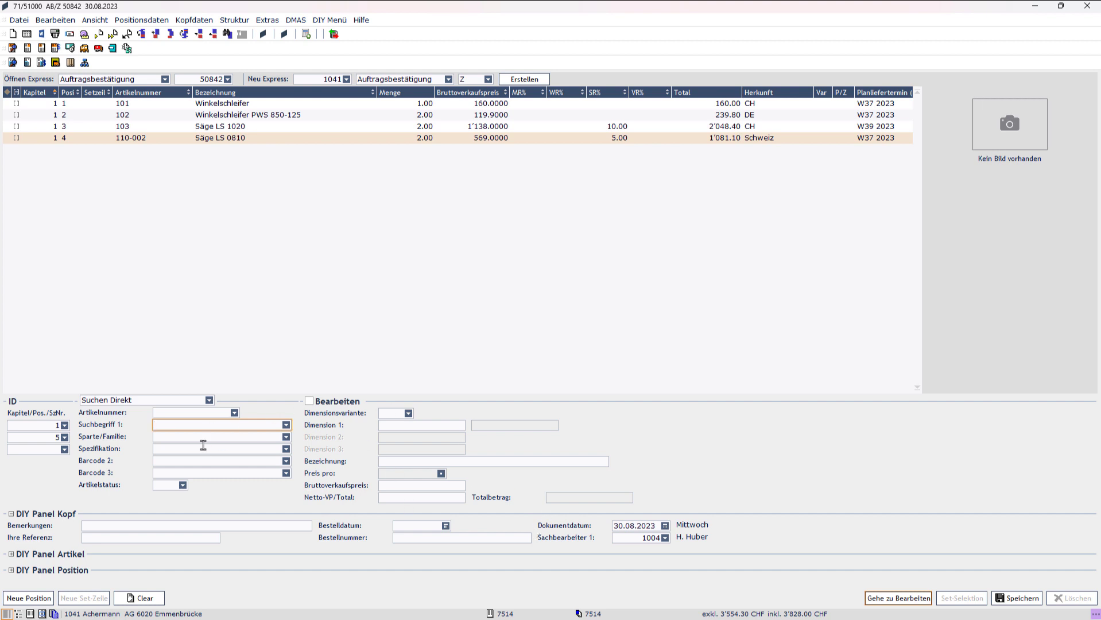
Add one piece of article 101 Winkelschleifer as position 5.
click(189, 413)
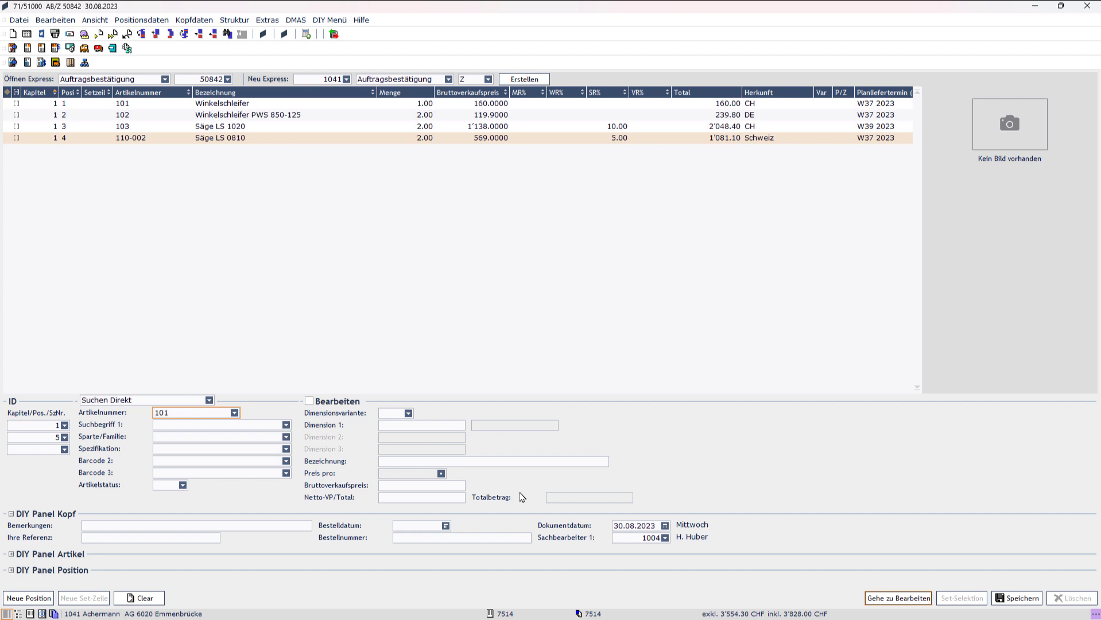
key(Return)
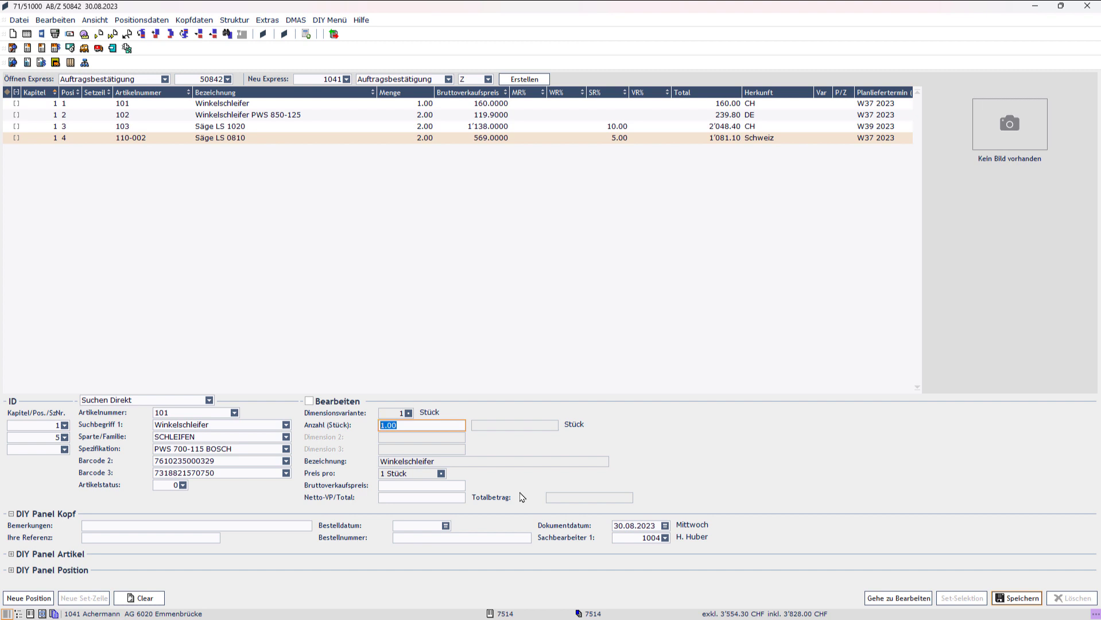
key(Return)
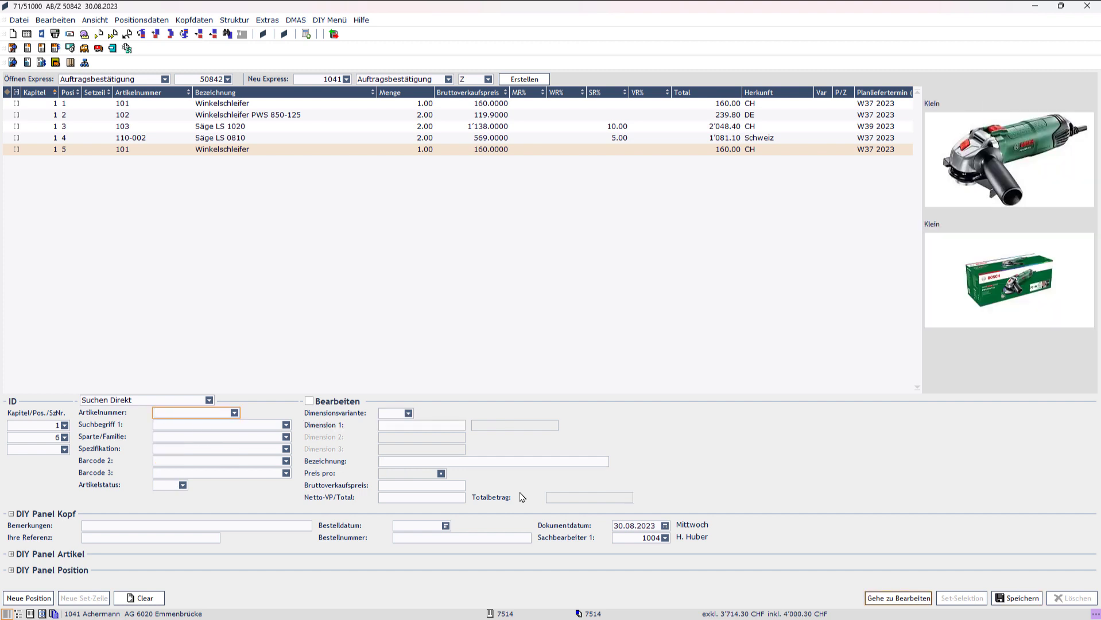
Give position 5 the Positionstext "Dies ist eine Spezialaktion" in its texts dialog, then save and close it.
click(246, 151)
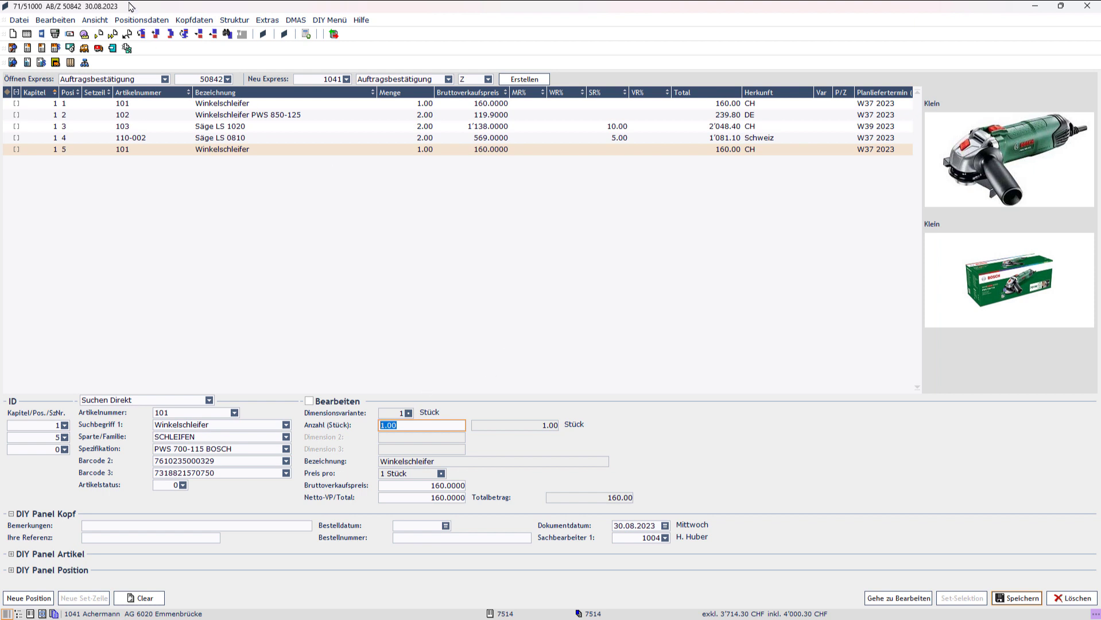
click(139, 21)
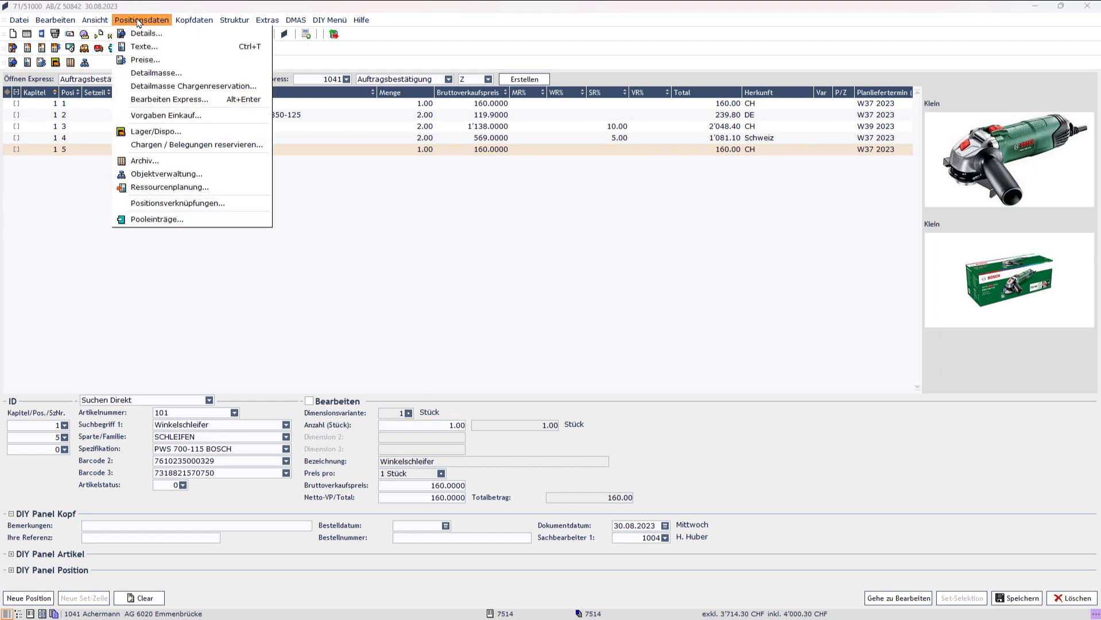
click(656, 568)
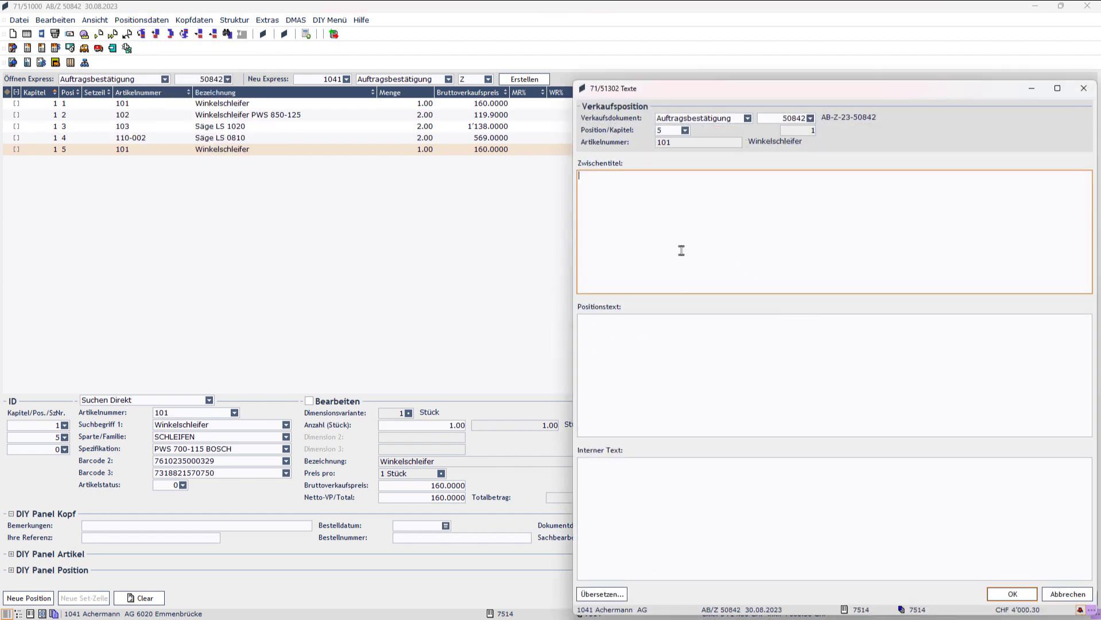
click(638, 351)
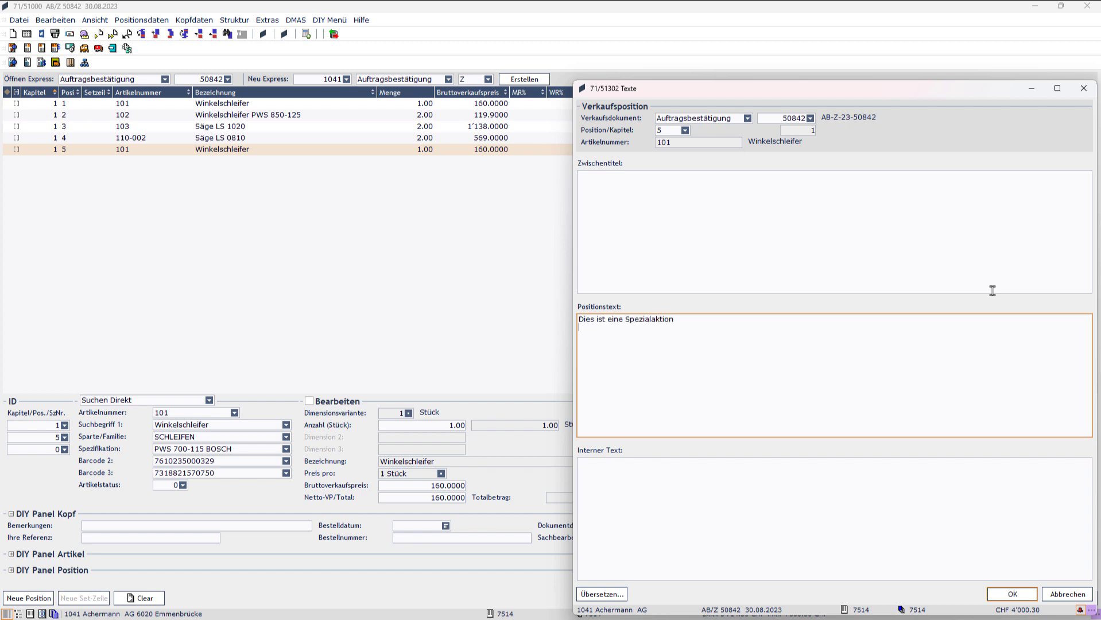
click(1011, 594)
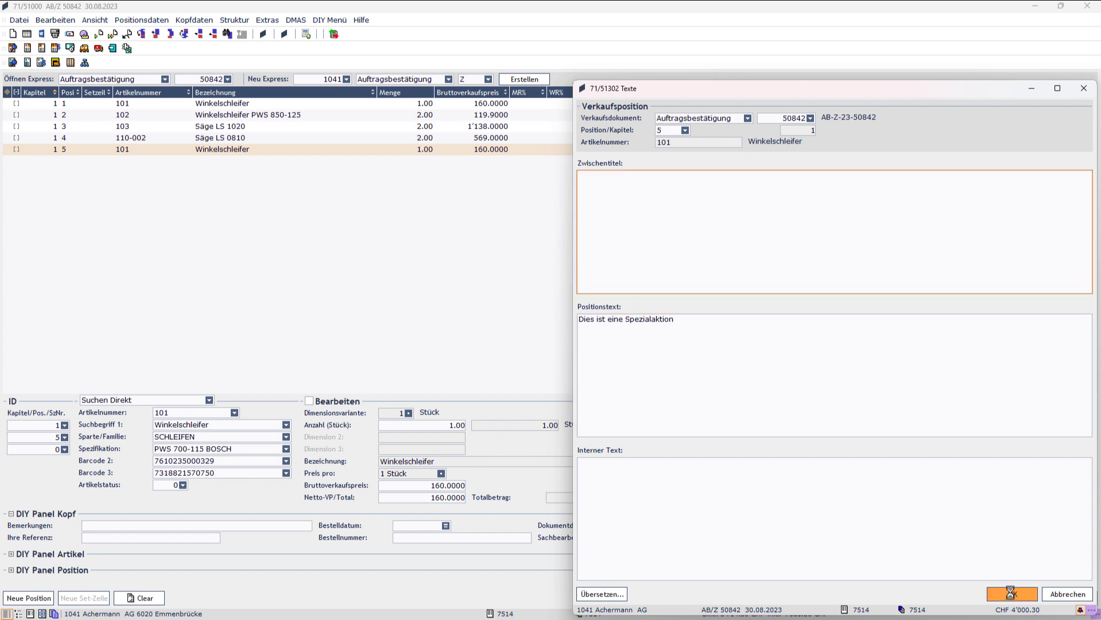
click(1083, 88)
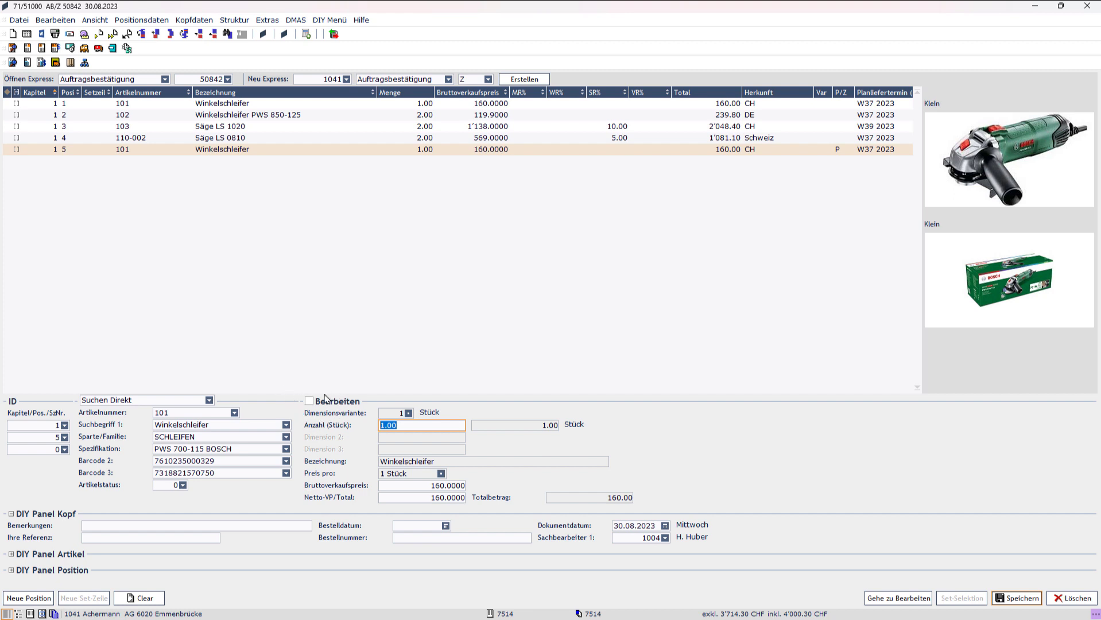
Turn Bearbeiten Express back on and add one piece of article 101 as a new position.
click(309, 401)
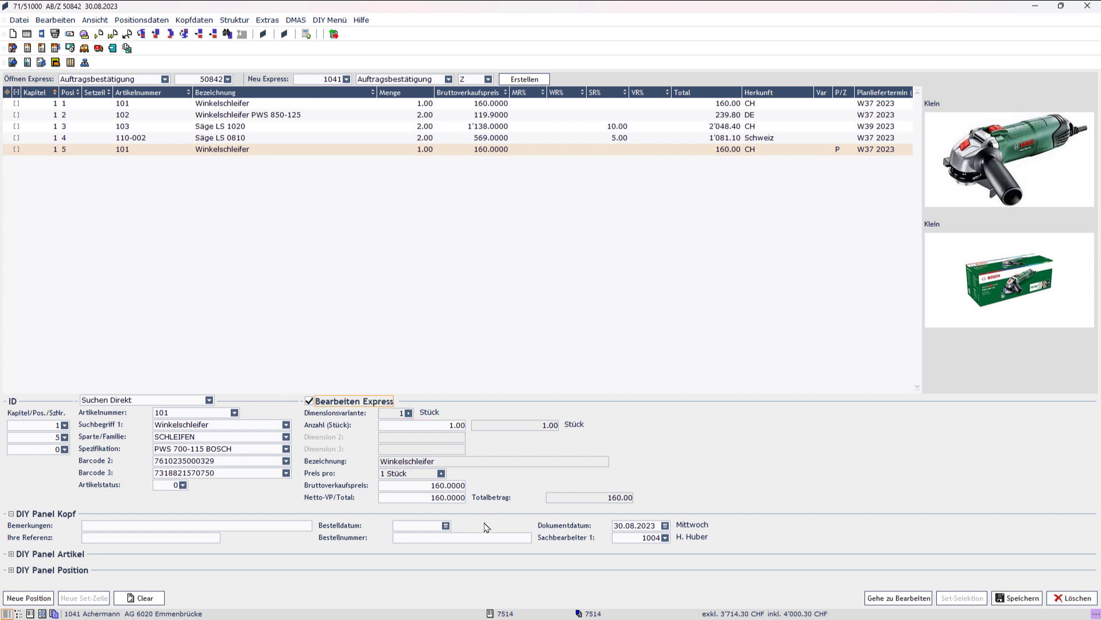
click(27, 599)
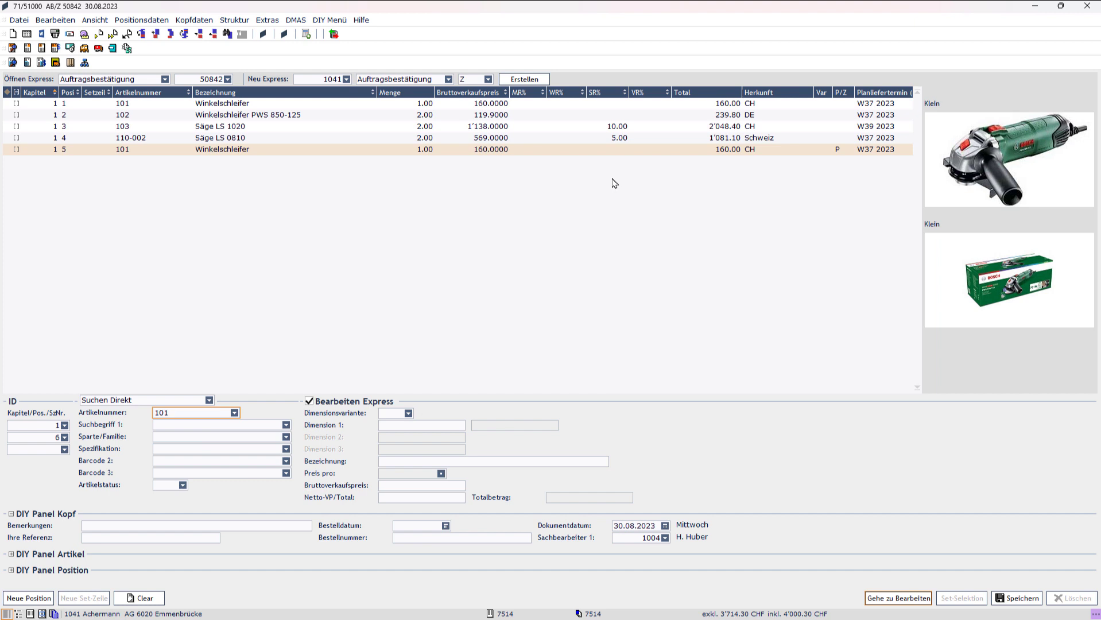
key(Return)
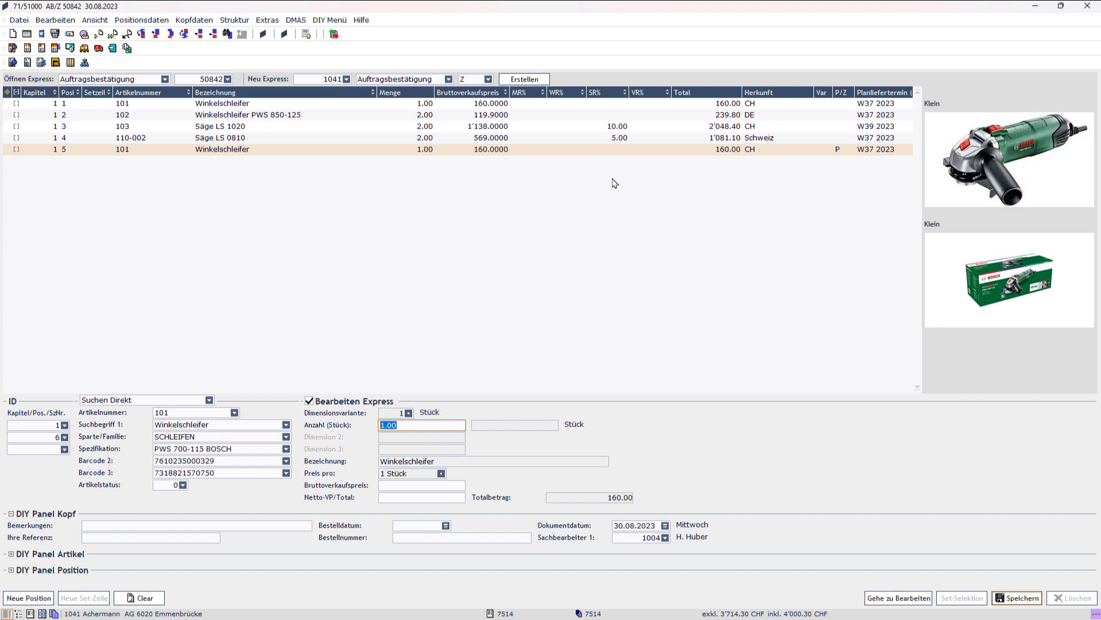
key(Return)
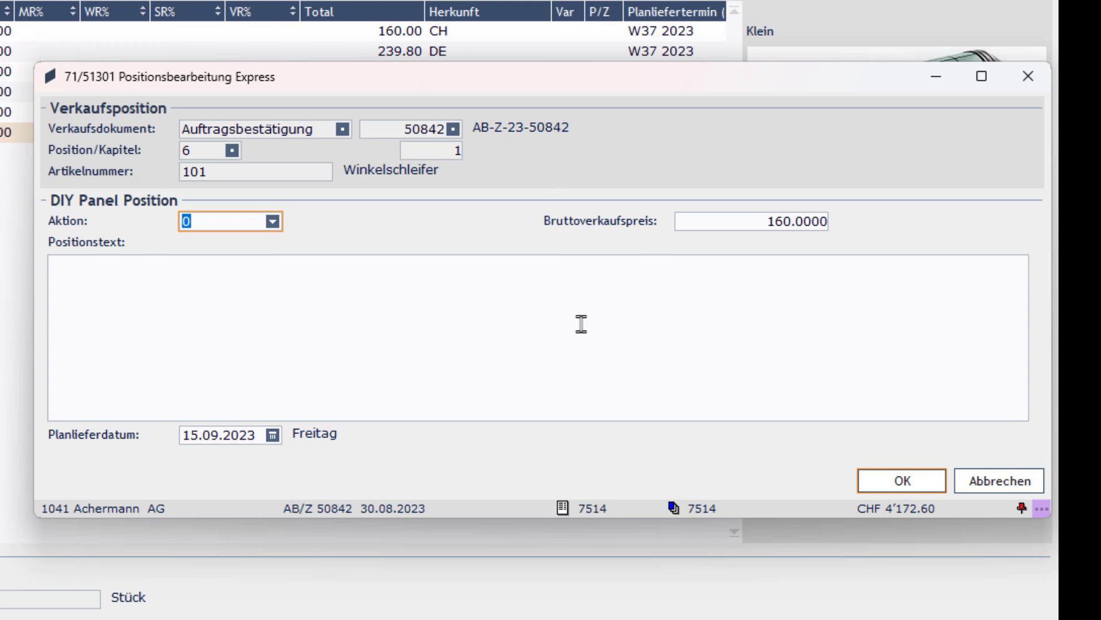
Enter "Spezialaktion" as the Positionstext of position 6 in Positionsbearbeitung Express.
right_click(388, 229)
mouse_move(473, 250)
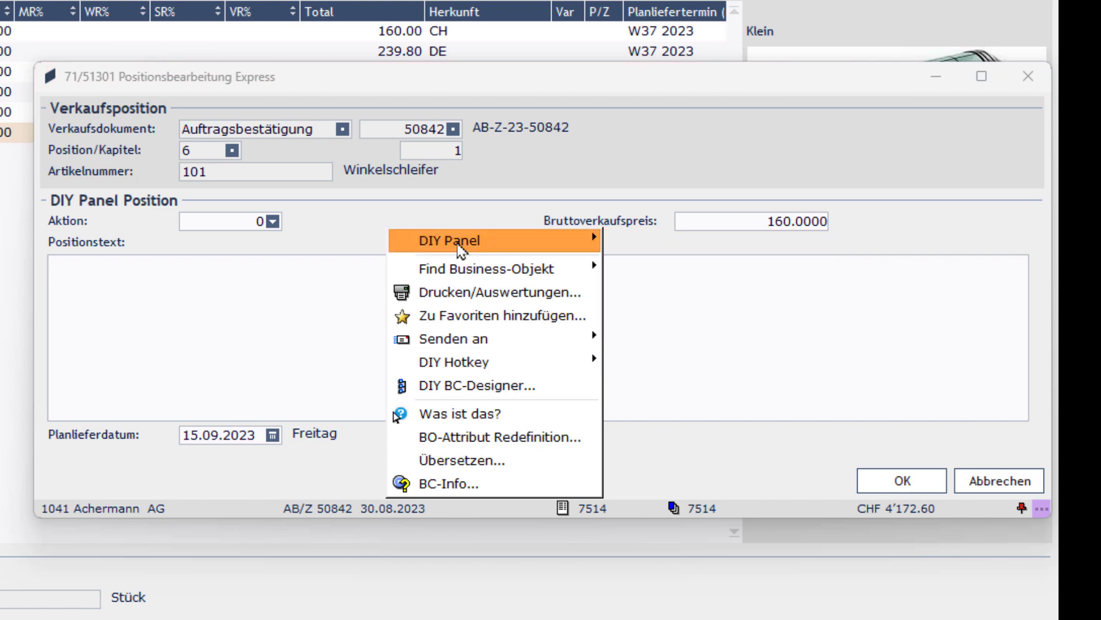
click(776, 307)
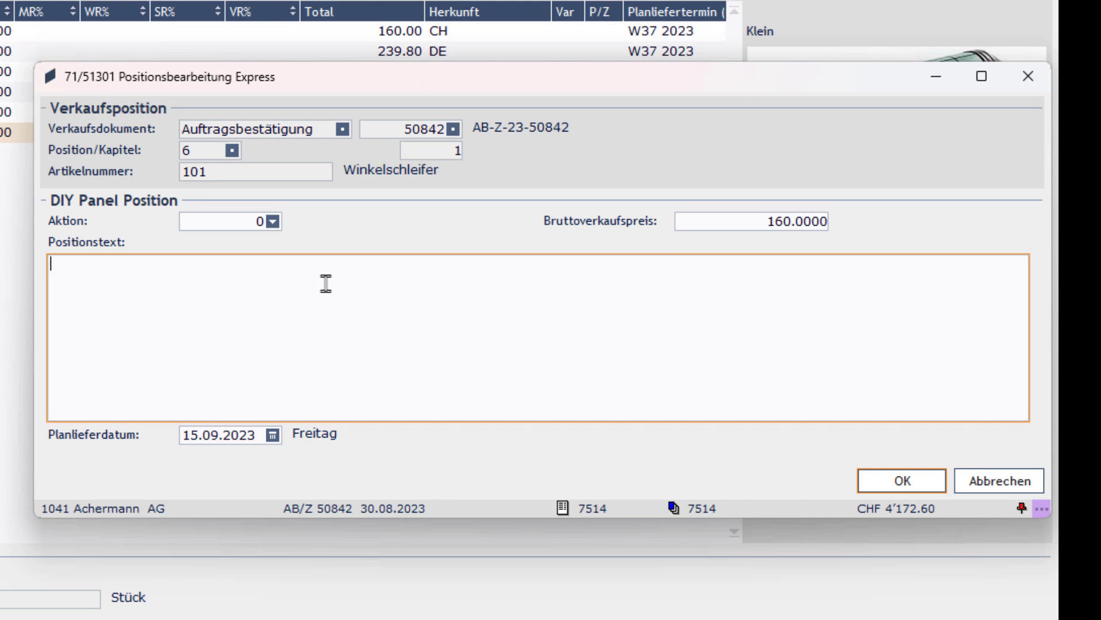
text(Spezialaktion)
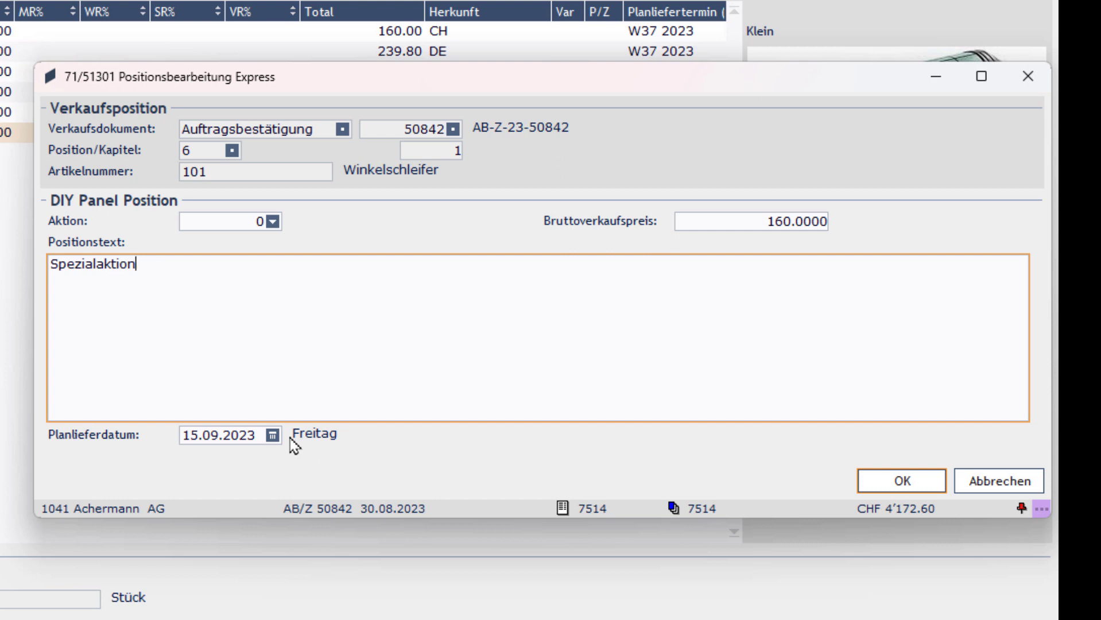
Confirm the Positionstext of position 6 and close its Positionsbearbeitung Express dialog.
key(Return)
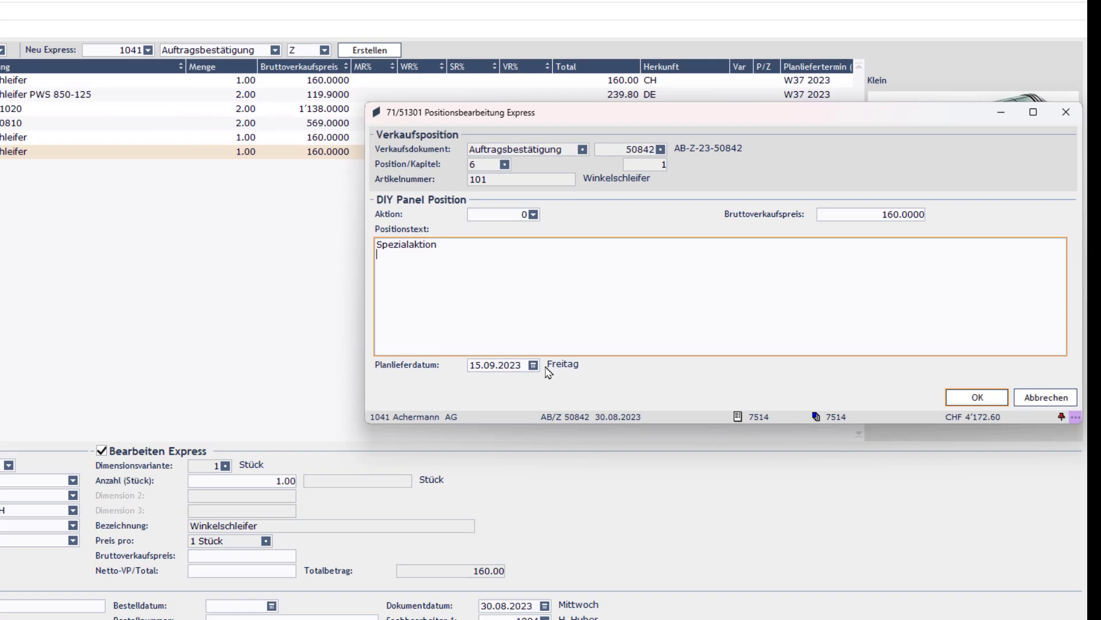
click(990, 402)
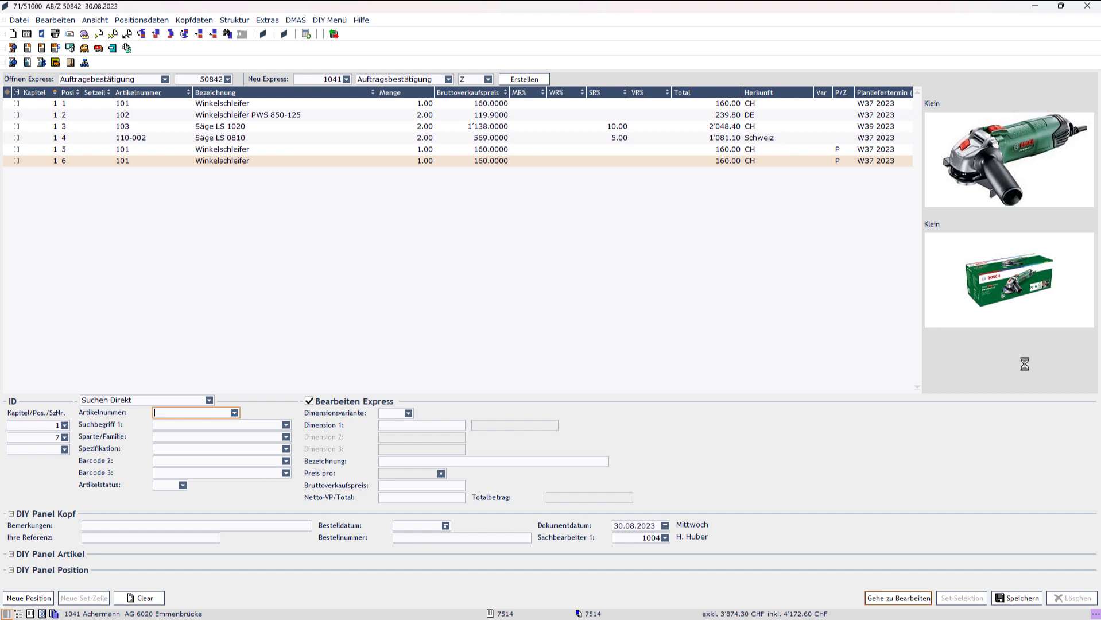
Set the quantity of position 3, Säge LS 1020, to 3 pieces.
key(Up)
key(Up)
key(Up)
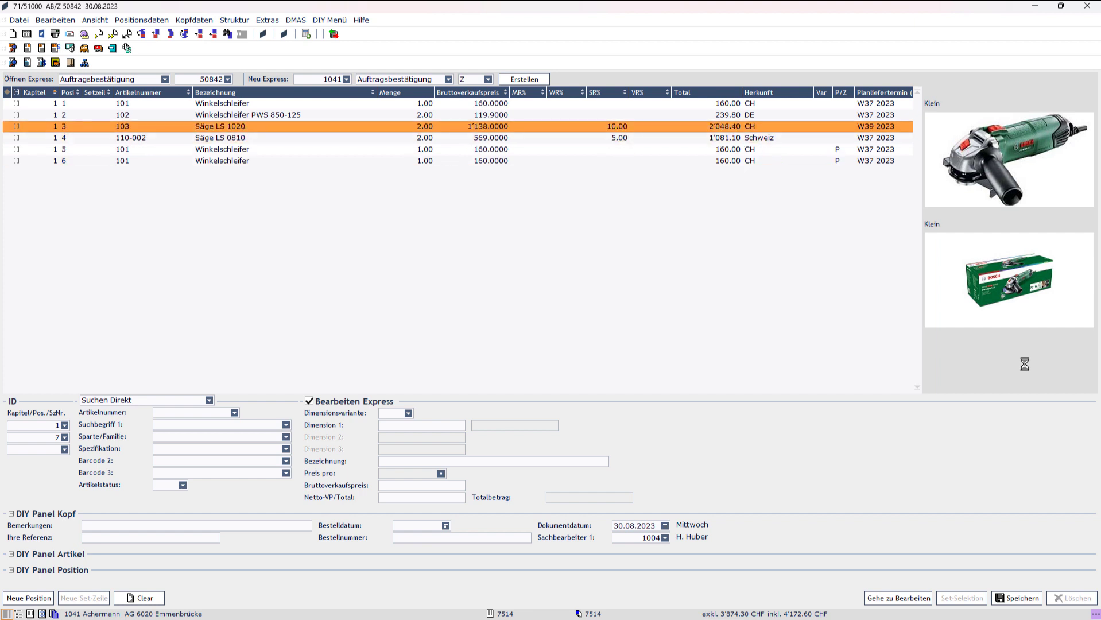
key(Return)
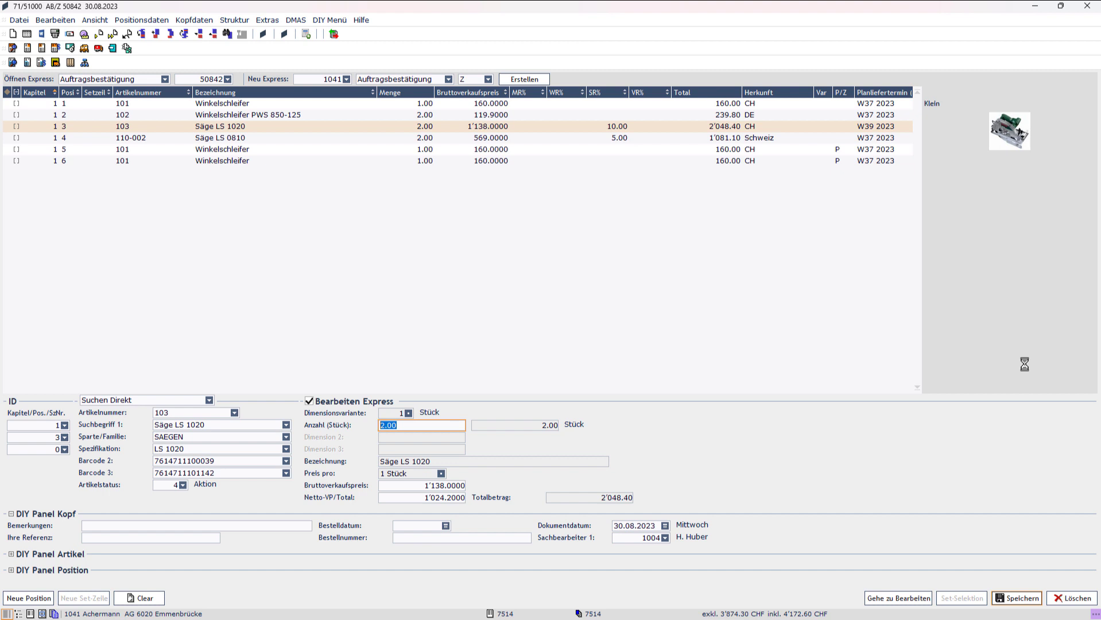
text(3)
key(Return)
Open positions 4 and 5 for editing one after the other, confirming position 5's Positionsbearbeitung Express dialog.
key(Down)
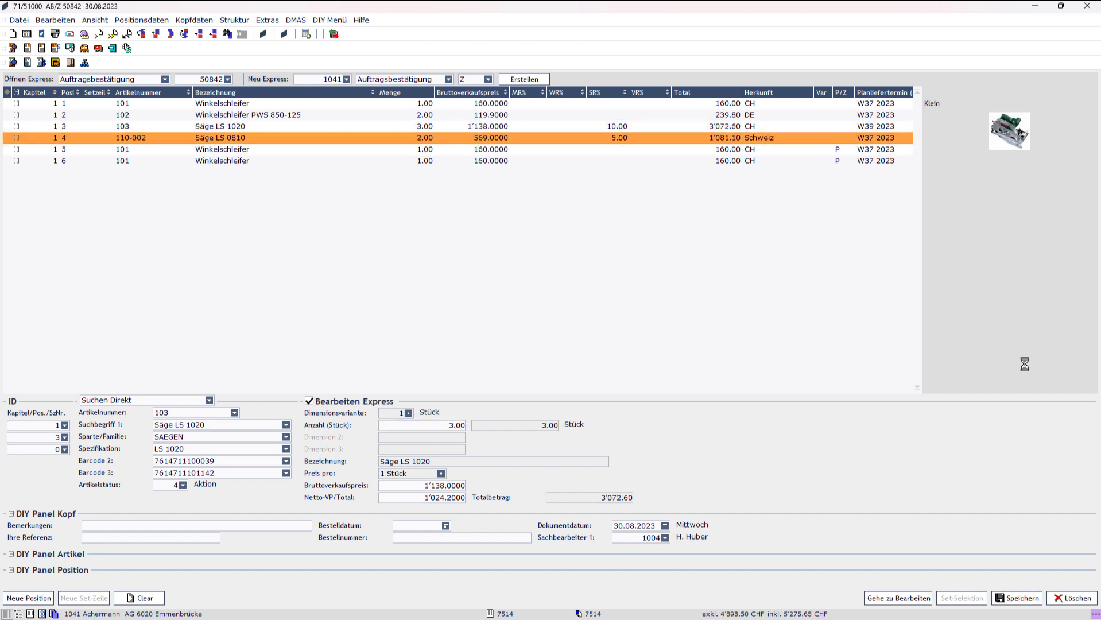
key(Return)
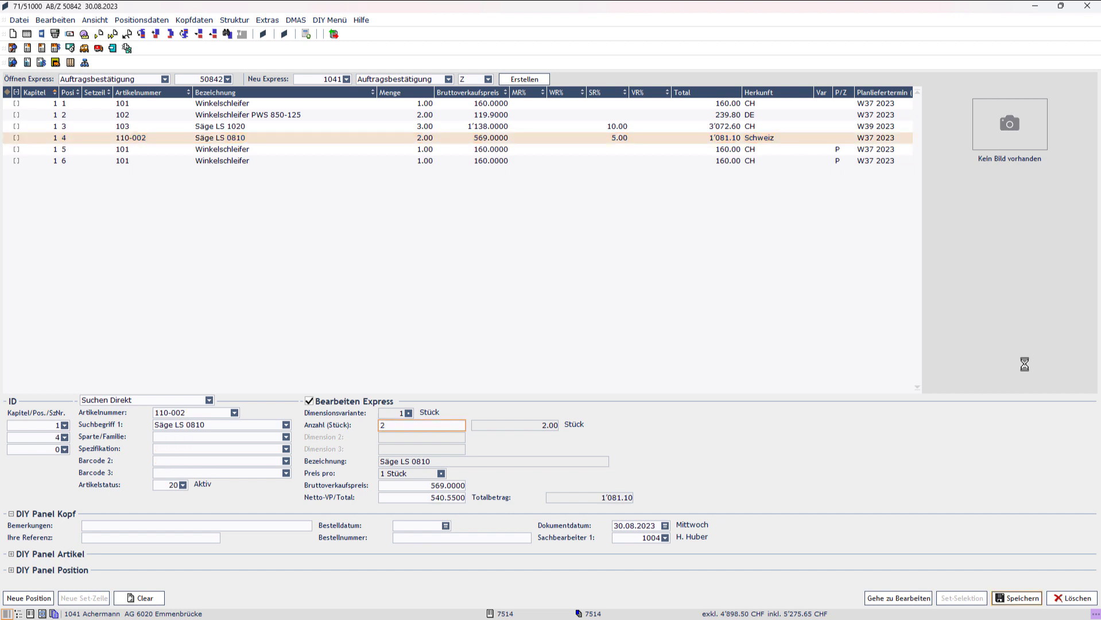
key(Escape)
key(Down)
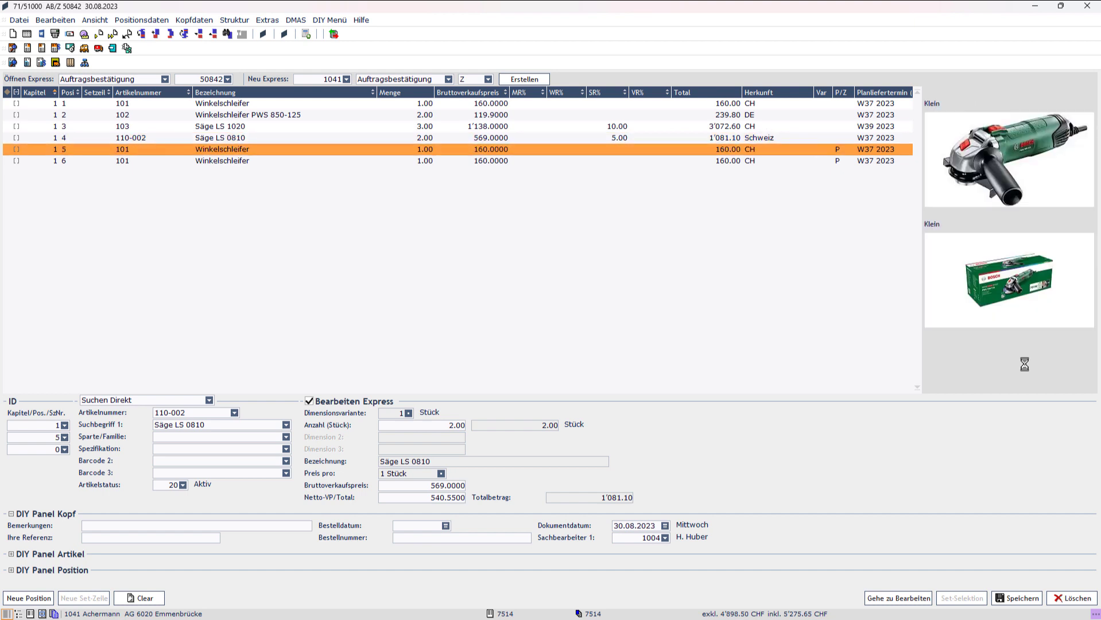
key(Return)
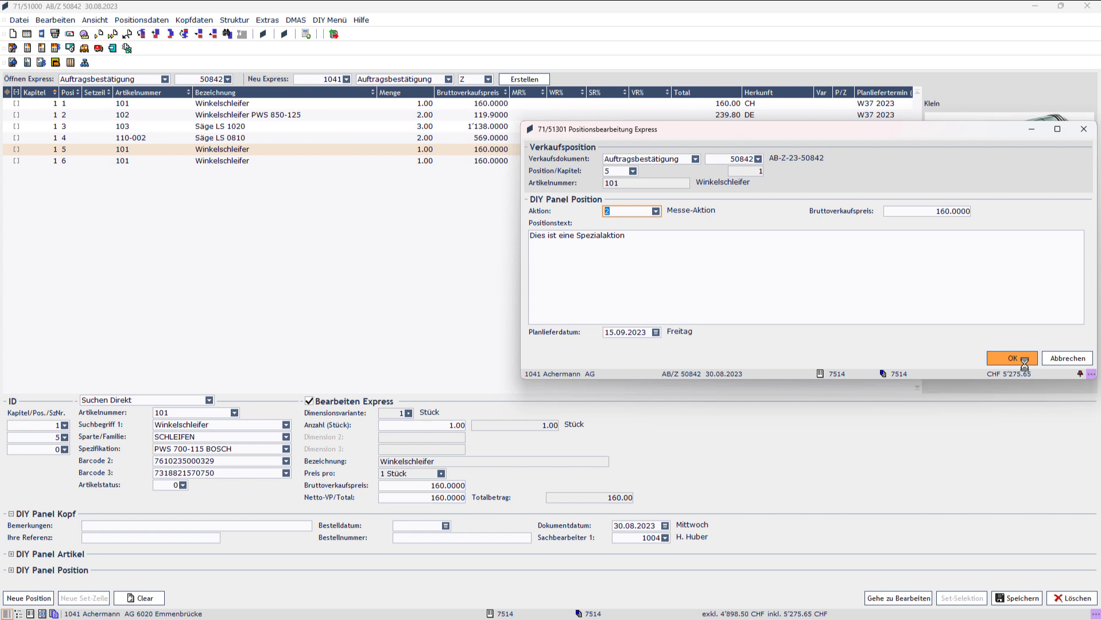
click(1012, 358)
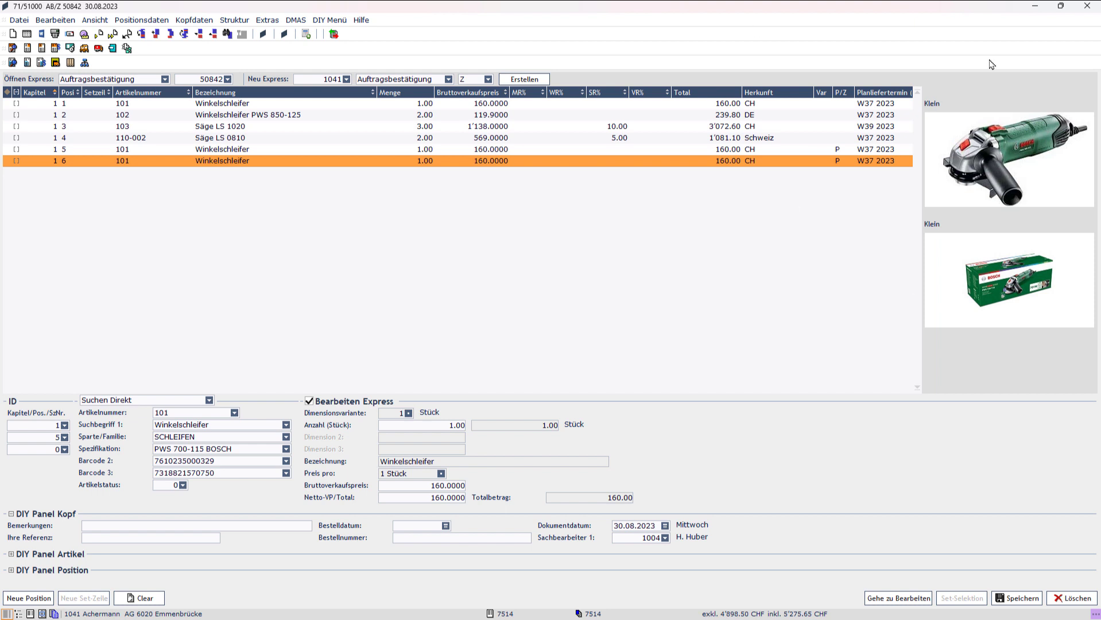
Run the Do command on the order confirmation and confirm it.
right_click(142, 32)
click(100, 34)
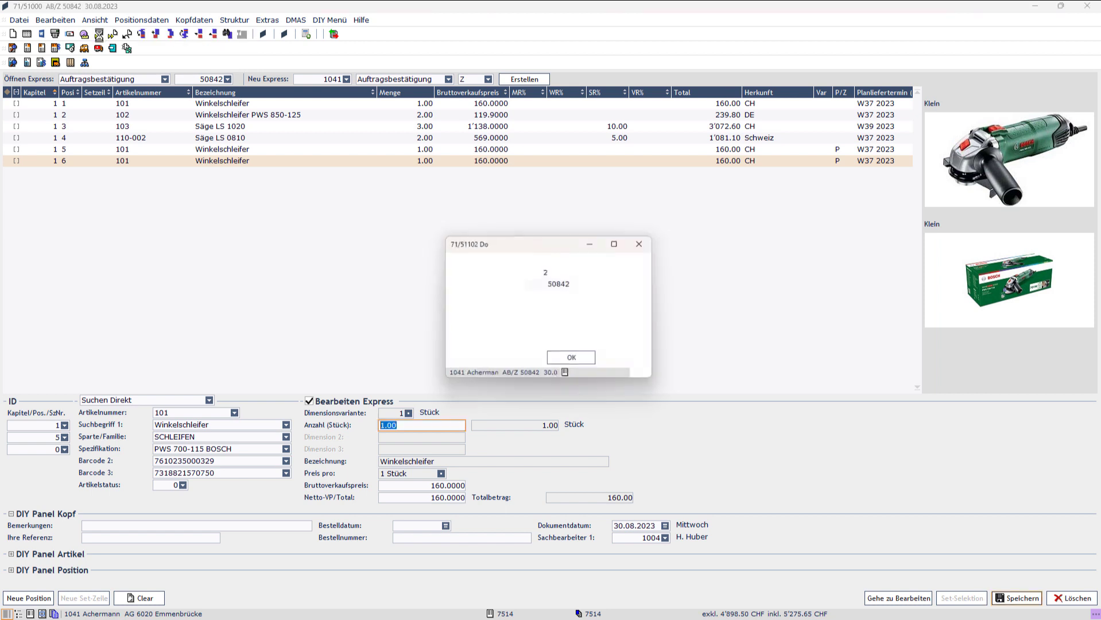
click(569, 361)
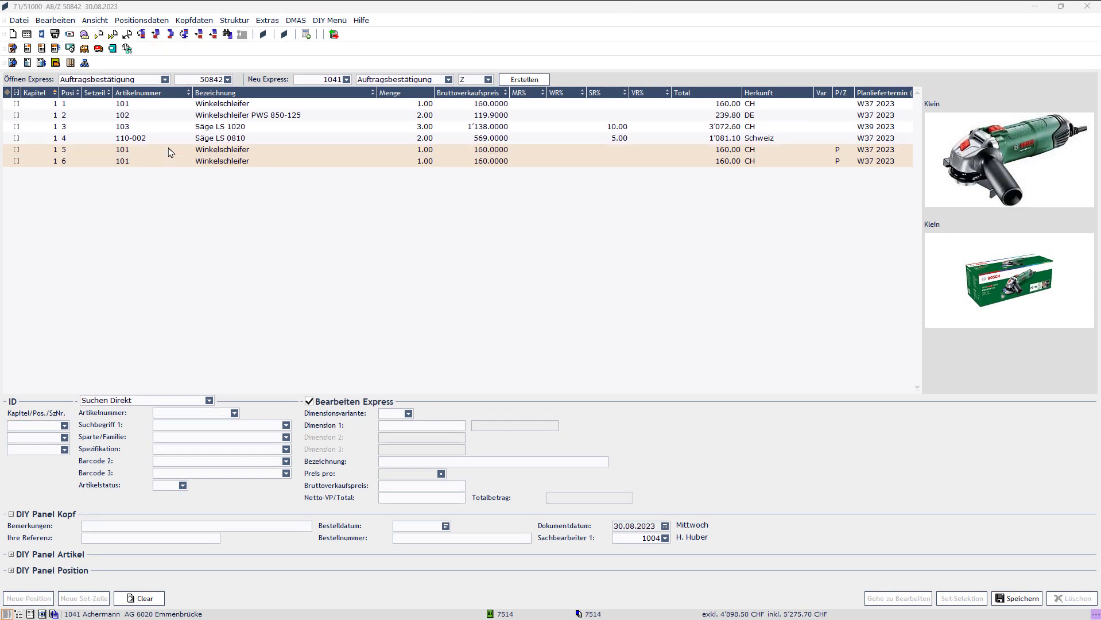
Create a Normal-LS delivery note as follow-up document of the order confirmation, inheriting the unselected positions.
click(56, 21)
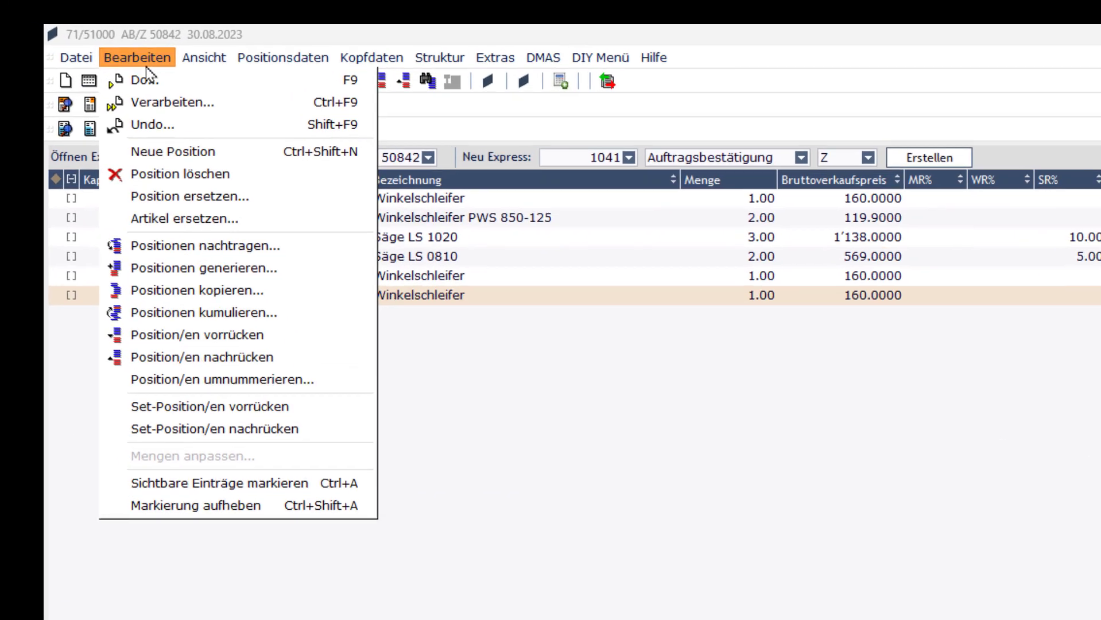
click(101, 67)
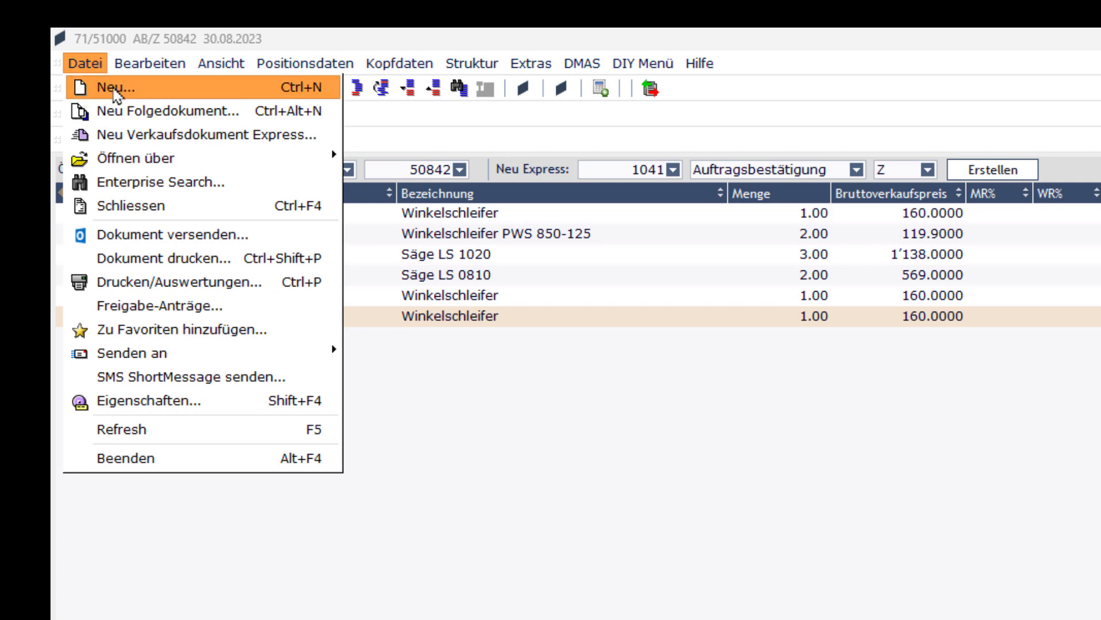
click(119, 110)
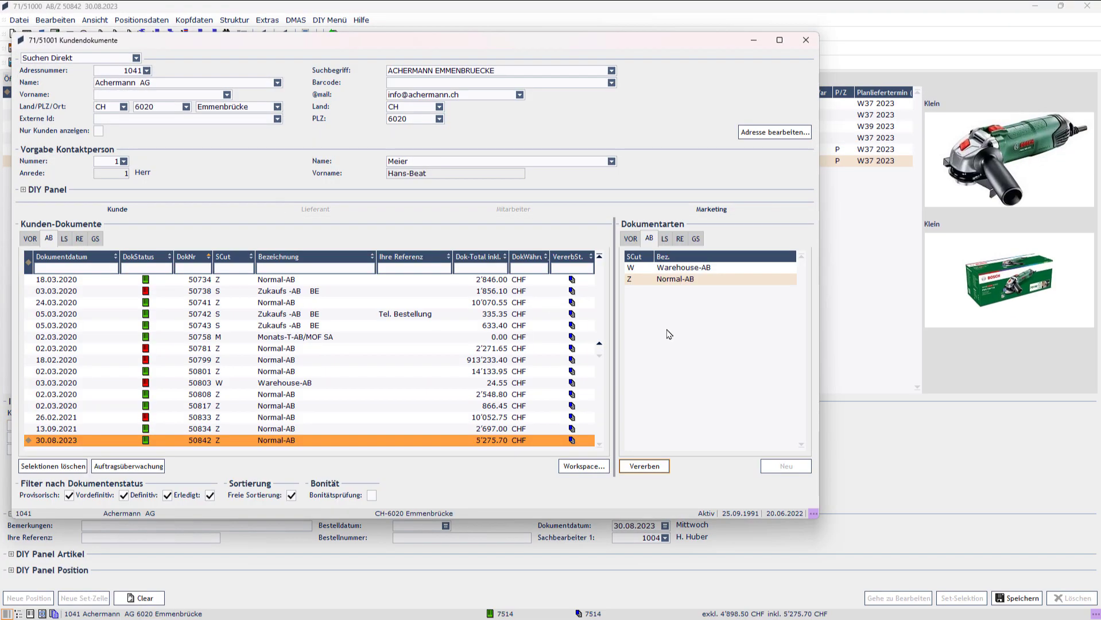
click(664, 239)
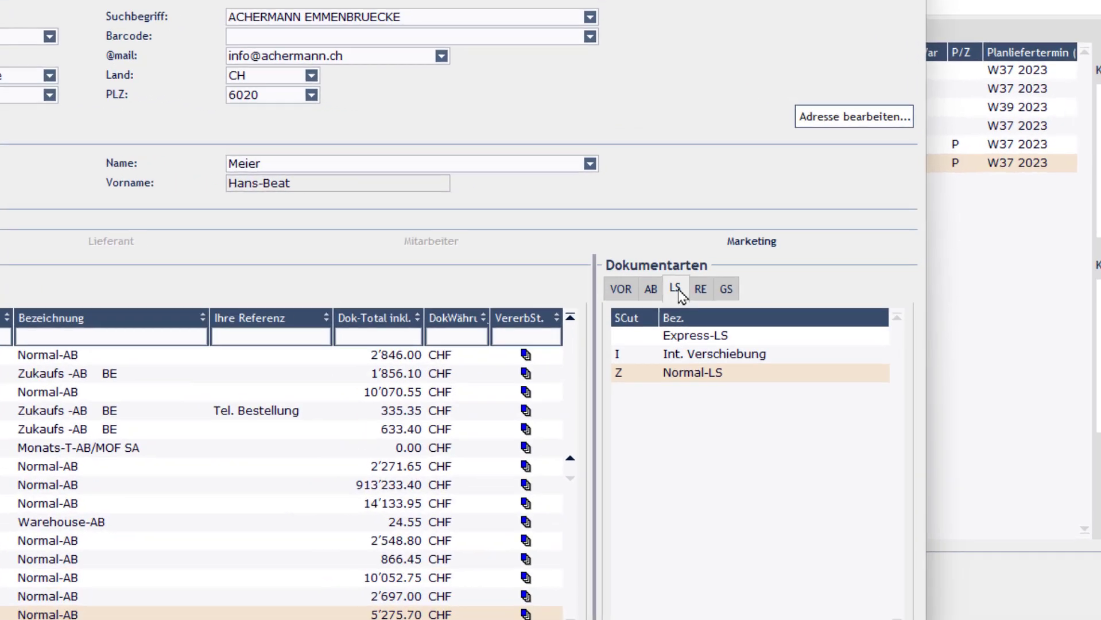
click(705, 372)
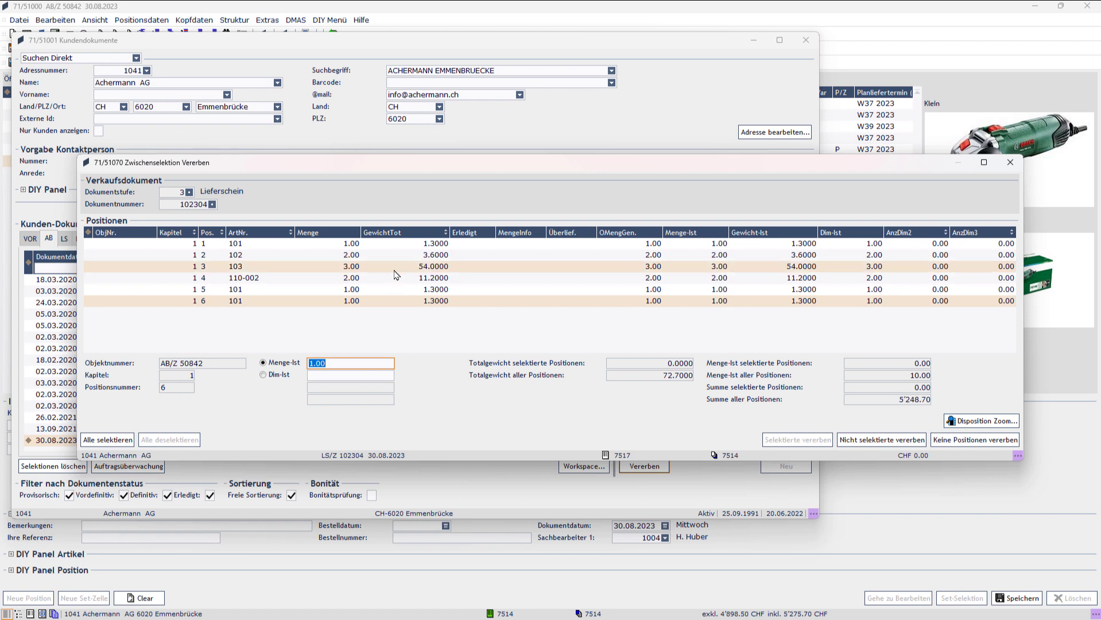
click(900, 444)
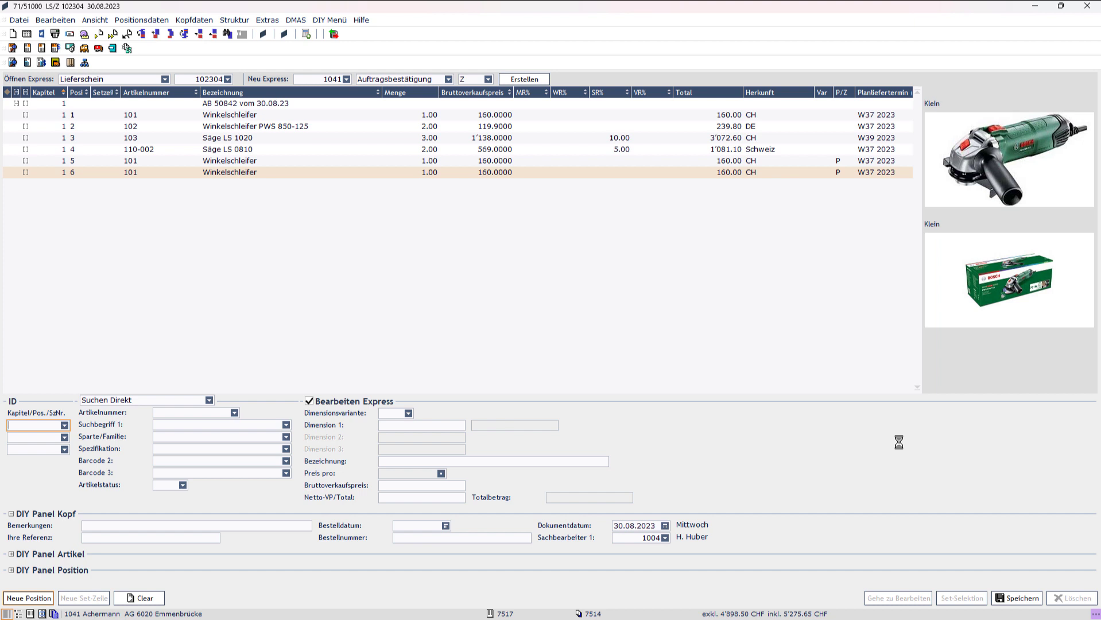
Add one piece of article 110-003 Ketten-Säge as a new delivery note position, finding it by the search term "Ketten".
click(32, 604)
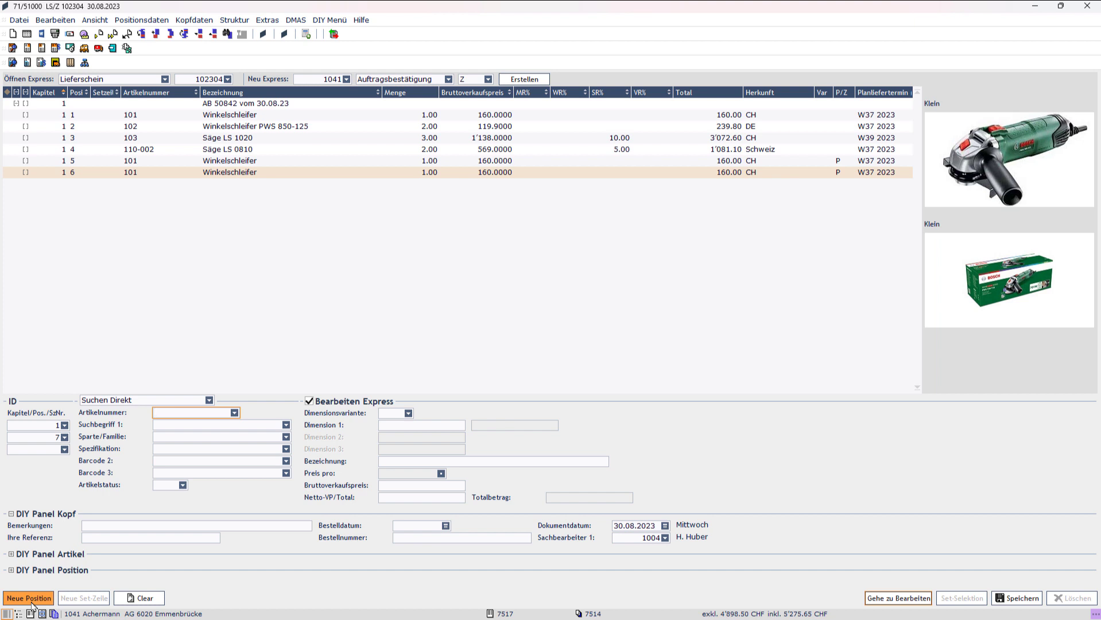
key(Tab)
text(Ketten)
key(Return)
key(Return)
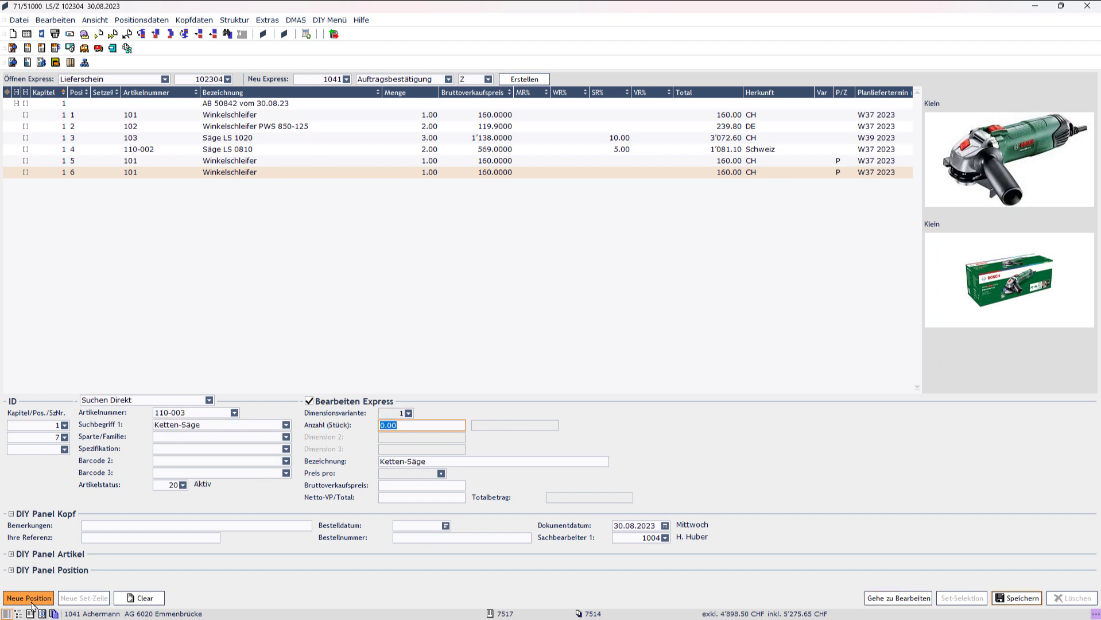
text(1)
key(Return)
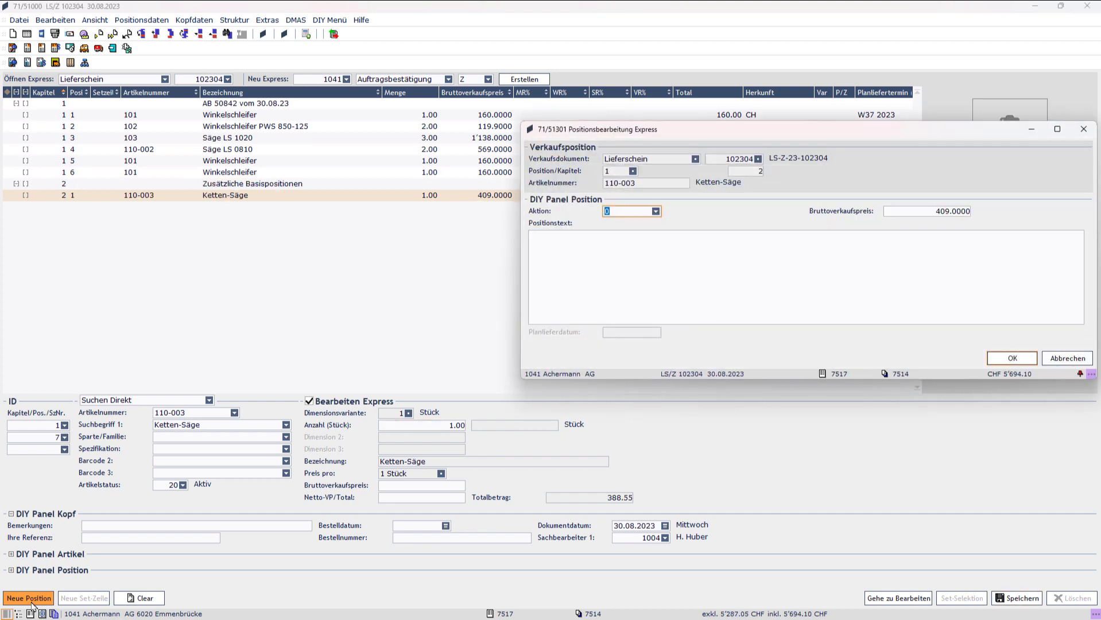
Enter "Zusatzposition zu Auftrag" as the Ketten-Säge's Positionstext and confirm Positionsbearbeitung Express.
click(749, 267)
text(Zusatzposition)
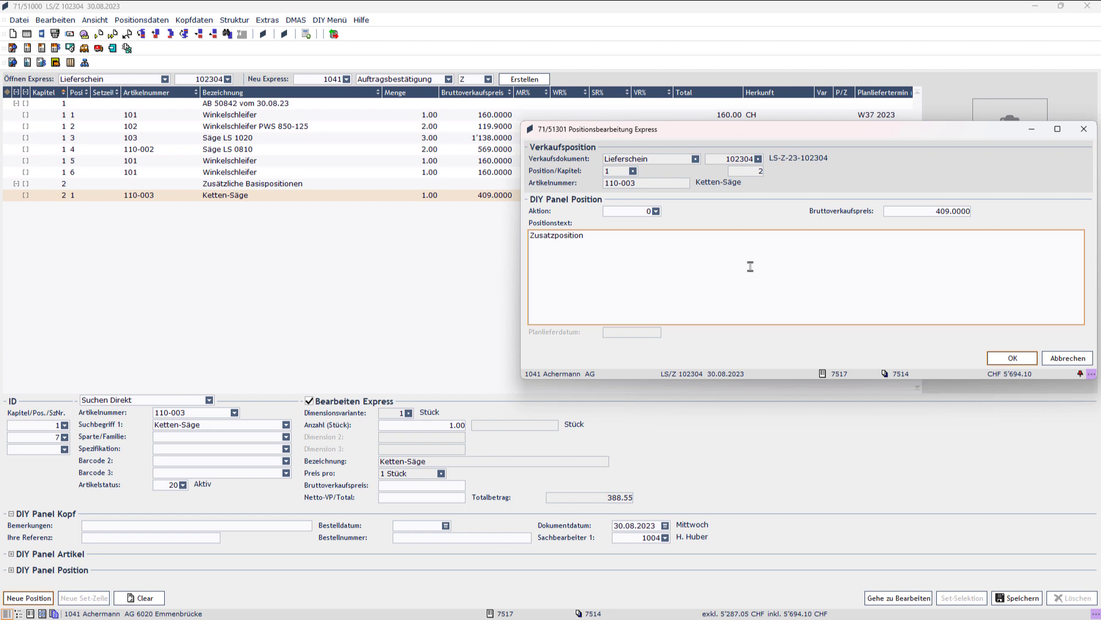
text( zu Auftrag)
click(1012, 358)
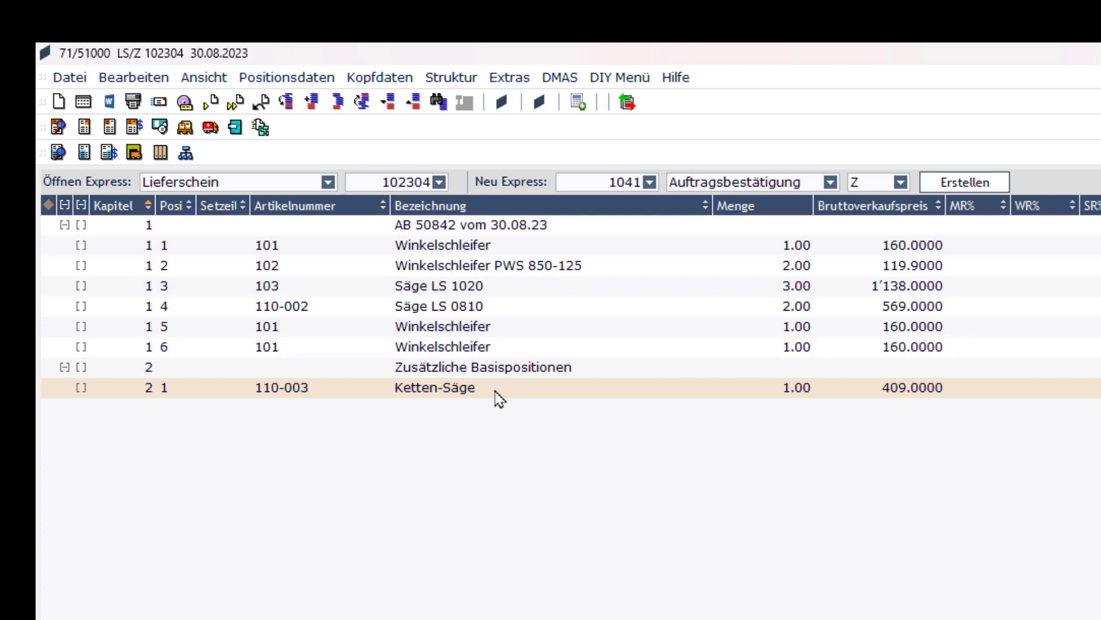
Close the delivery note and open the MIS-Auskünfte workspace from the start page.
click(512, 374)
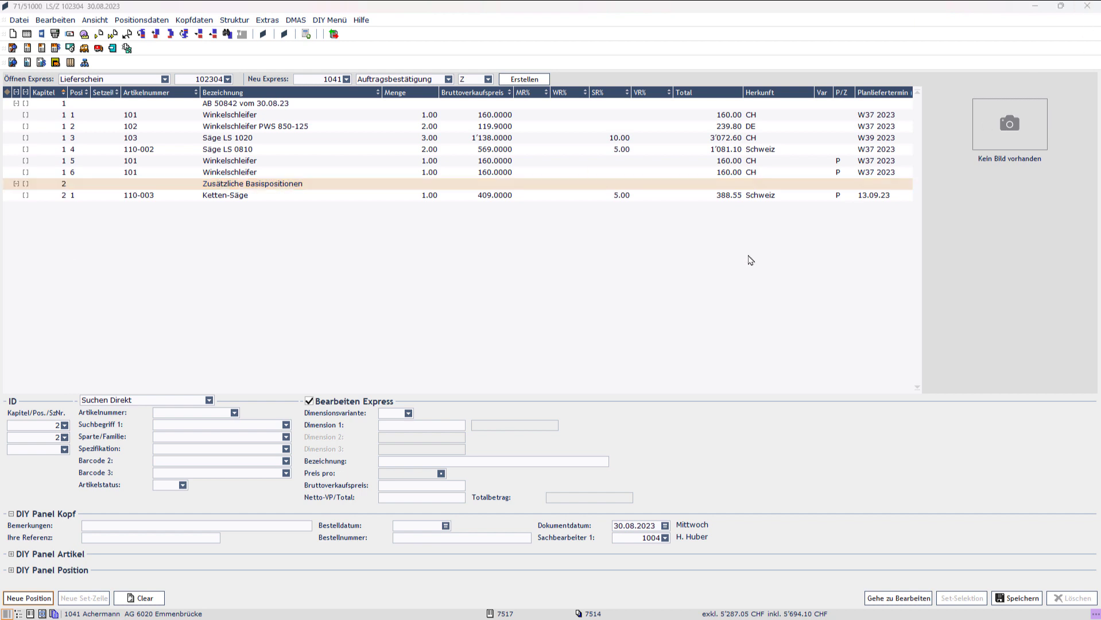
click(1086, 5)
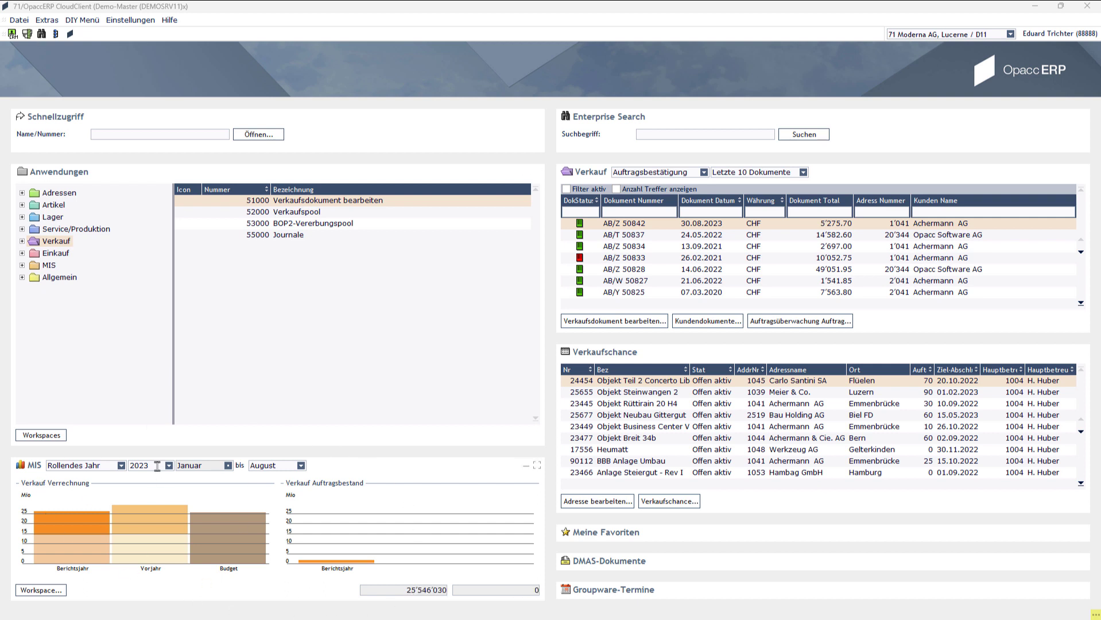
click(53, 591)
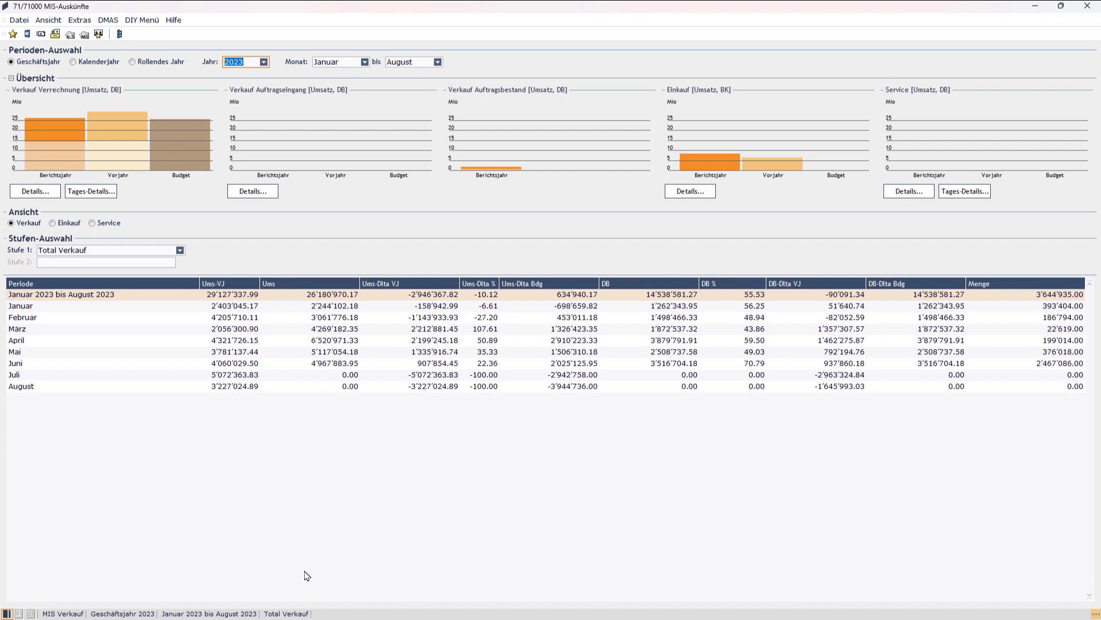
Break down the sales statistics by Regionen as Stufe 1 and Artikelgruppe as Stufe 2.
click(180, 250)
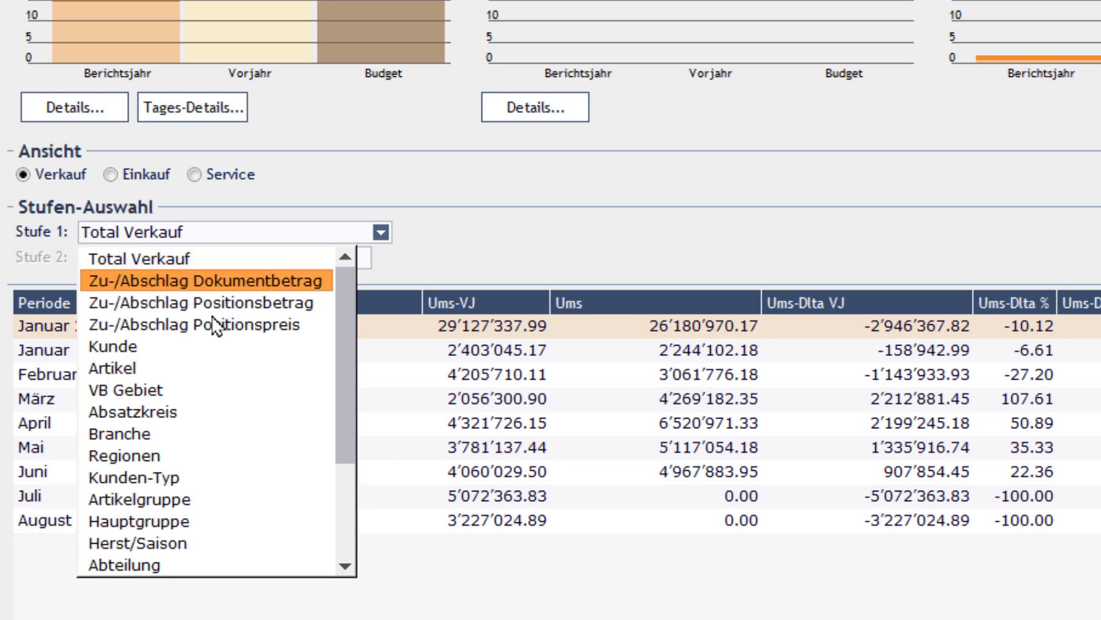
click(156, 455)
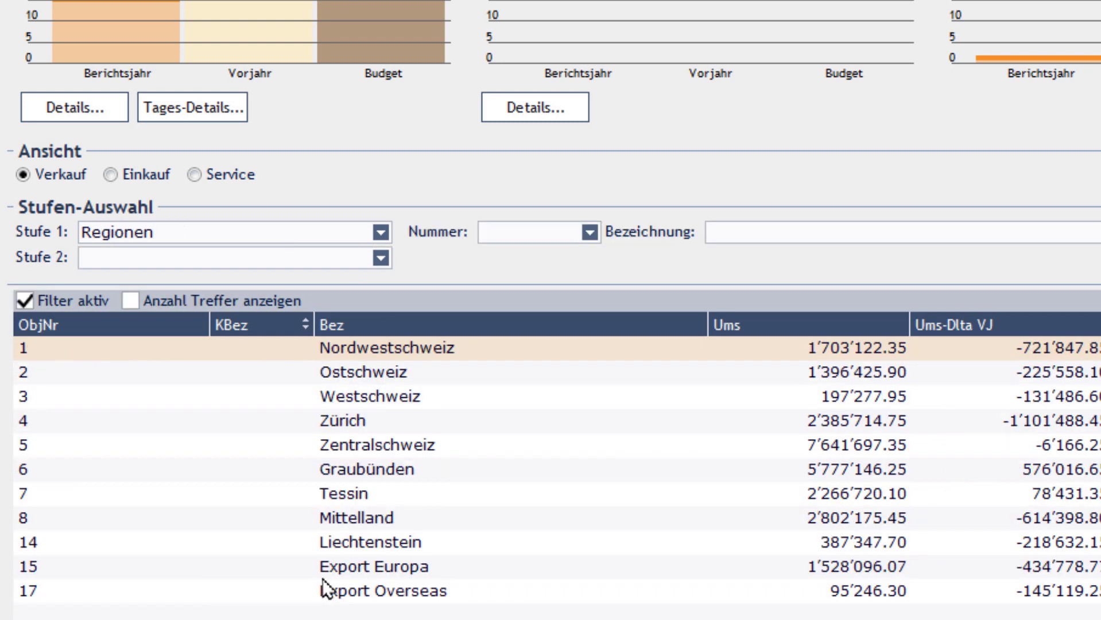
click(392, 347)
click(380, 257)
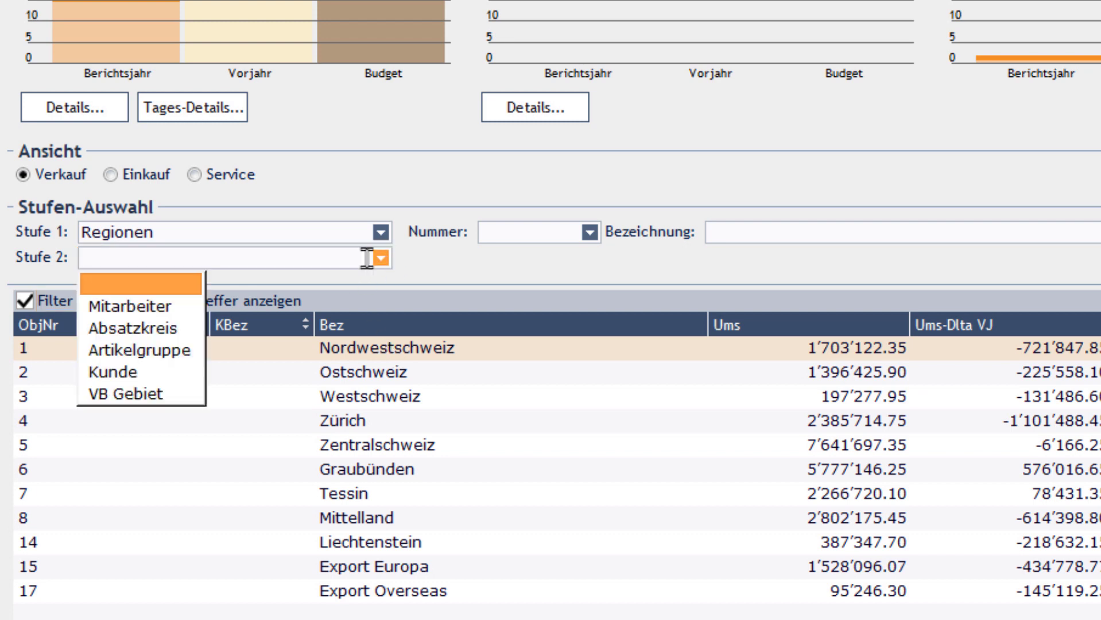
click(184, 350)
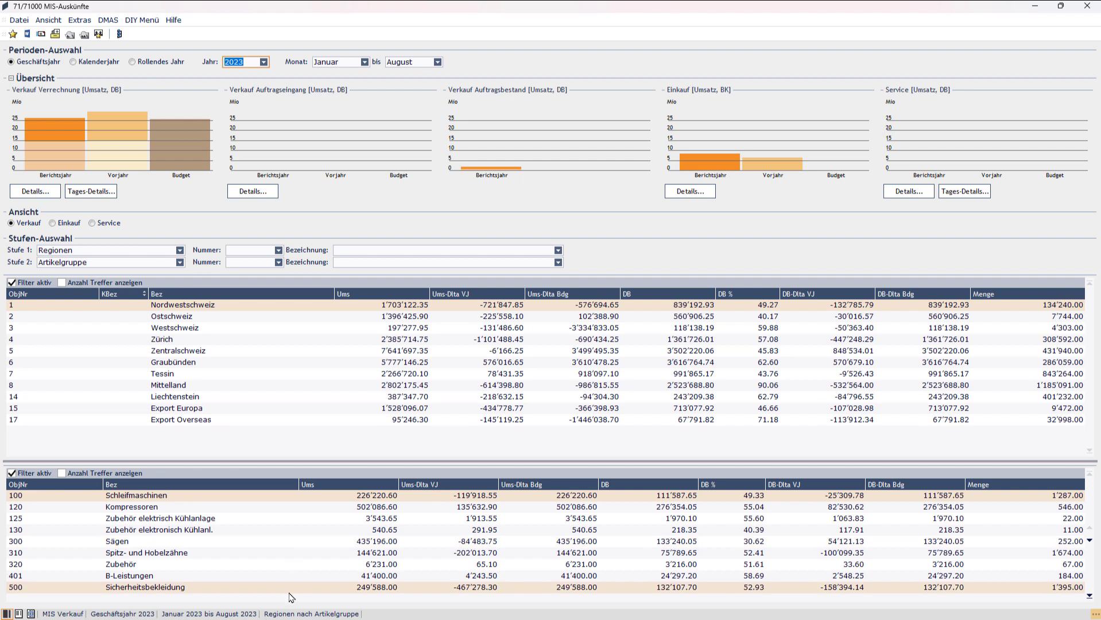
View the Verkauf Verrechnung details with Hauptbudget and with Vorjahr as comparison values, then close the details.
click(40, 192)
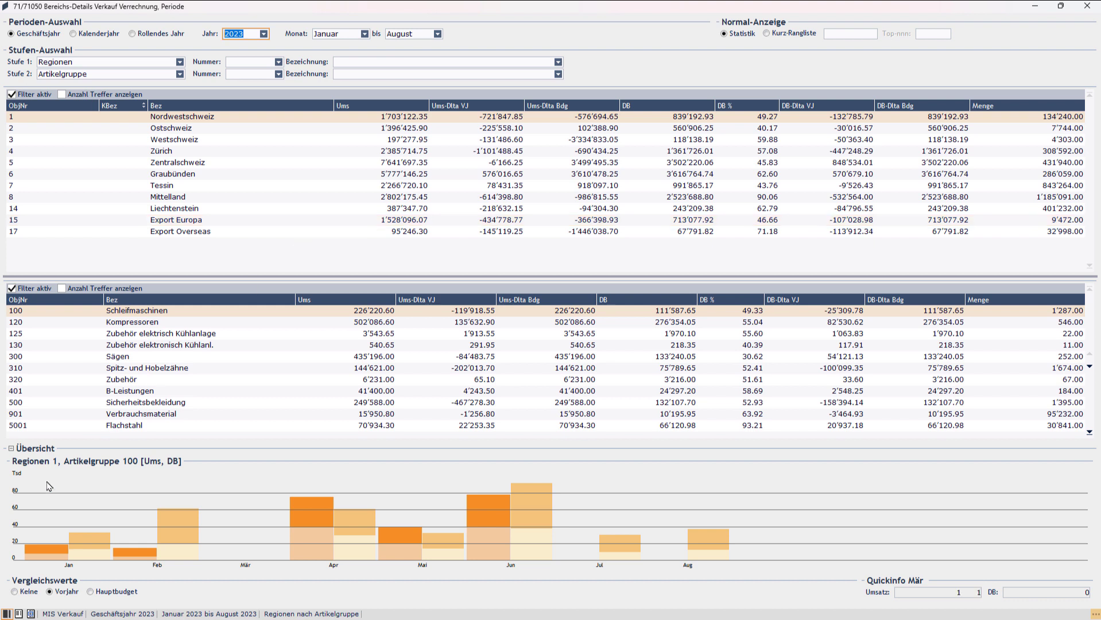
click(106, 594)
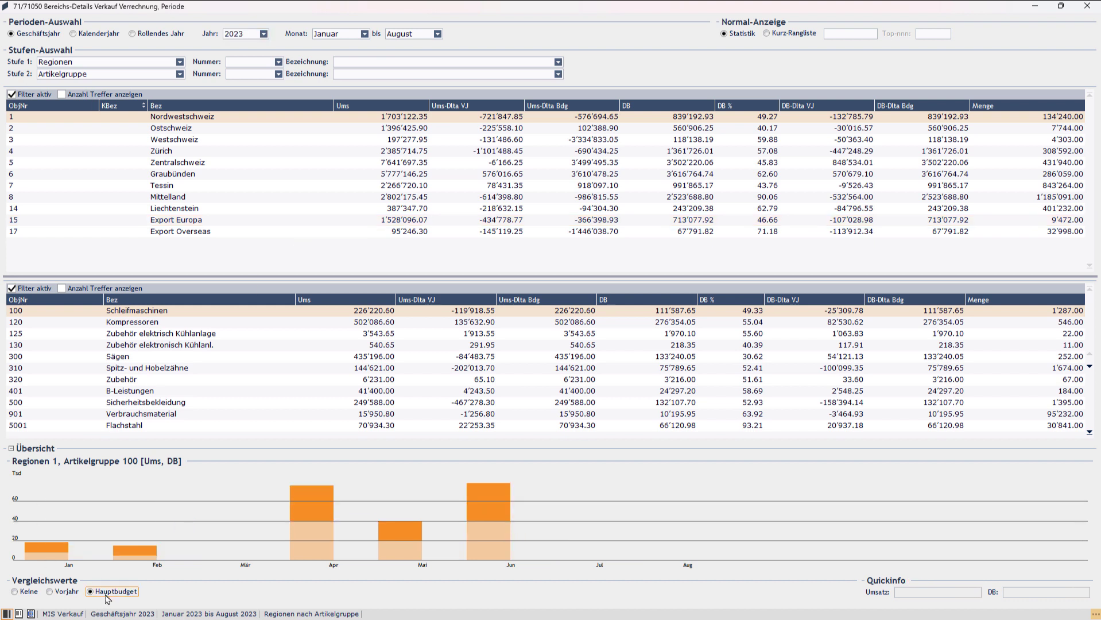
click(73, 593)
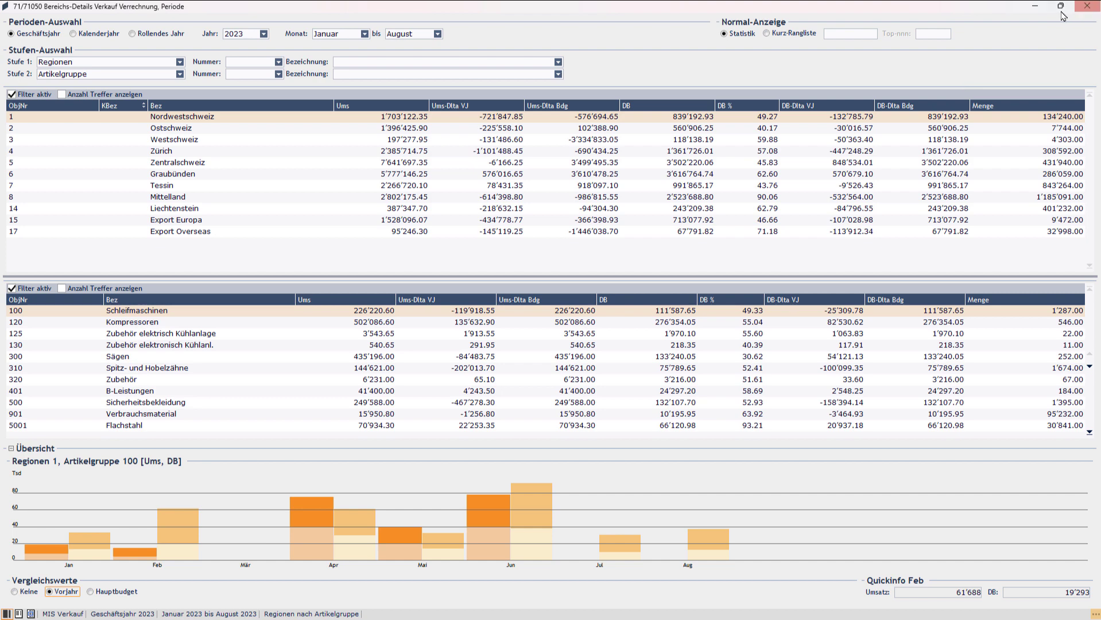
click(1086, 5)
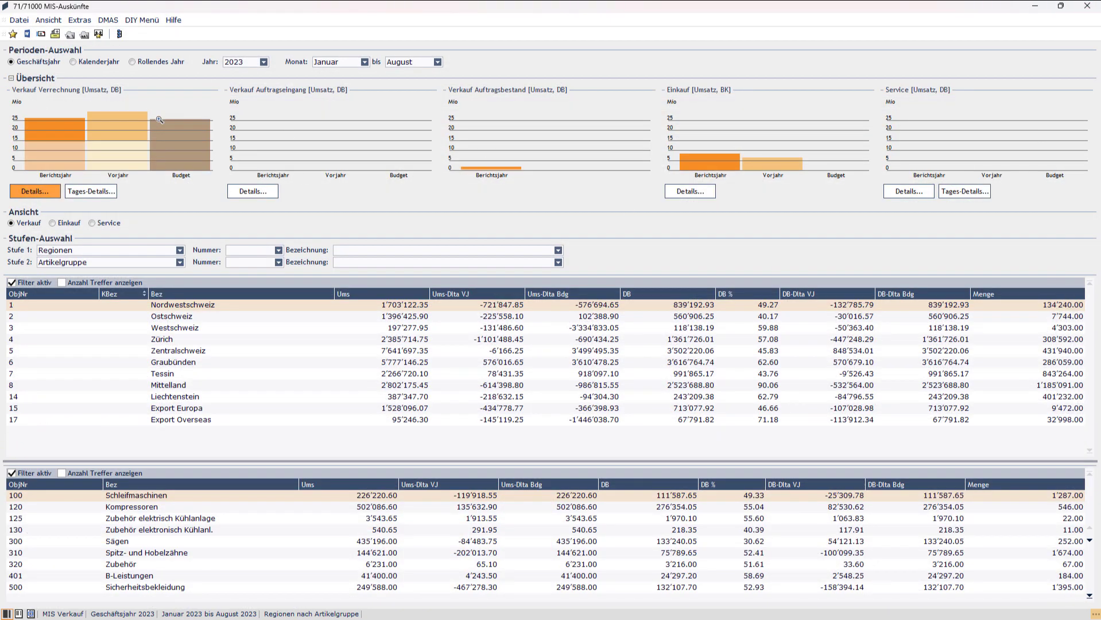
Open the Budgetierung Verkauf window from MIS-Auskünfte.
click(80, 19)
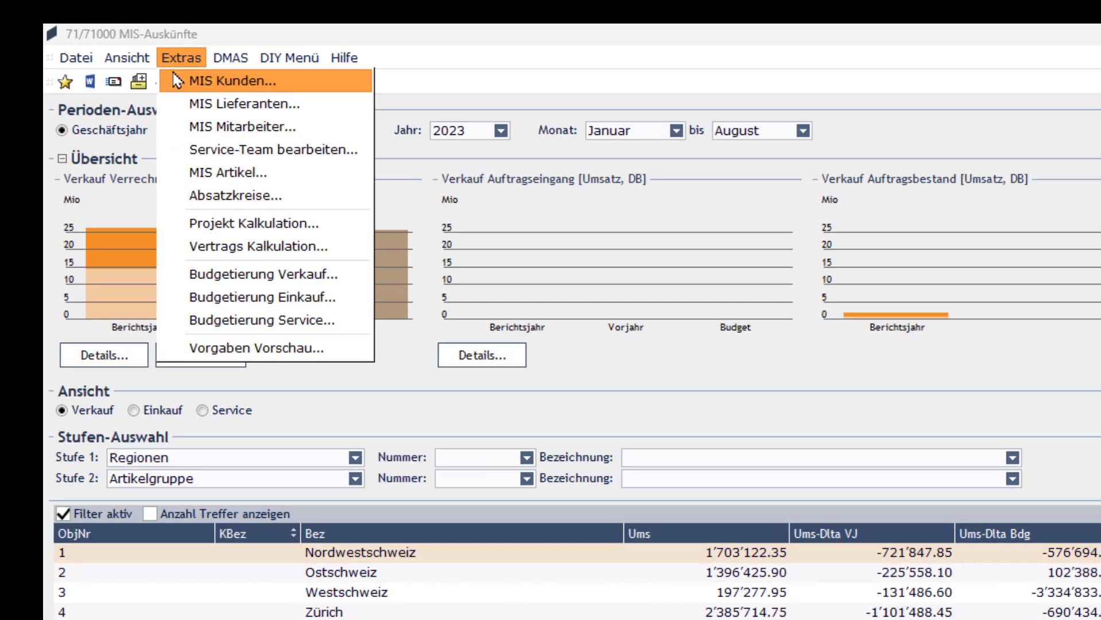
click(298, 274)
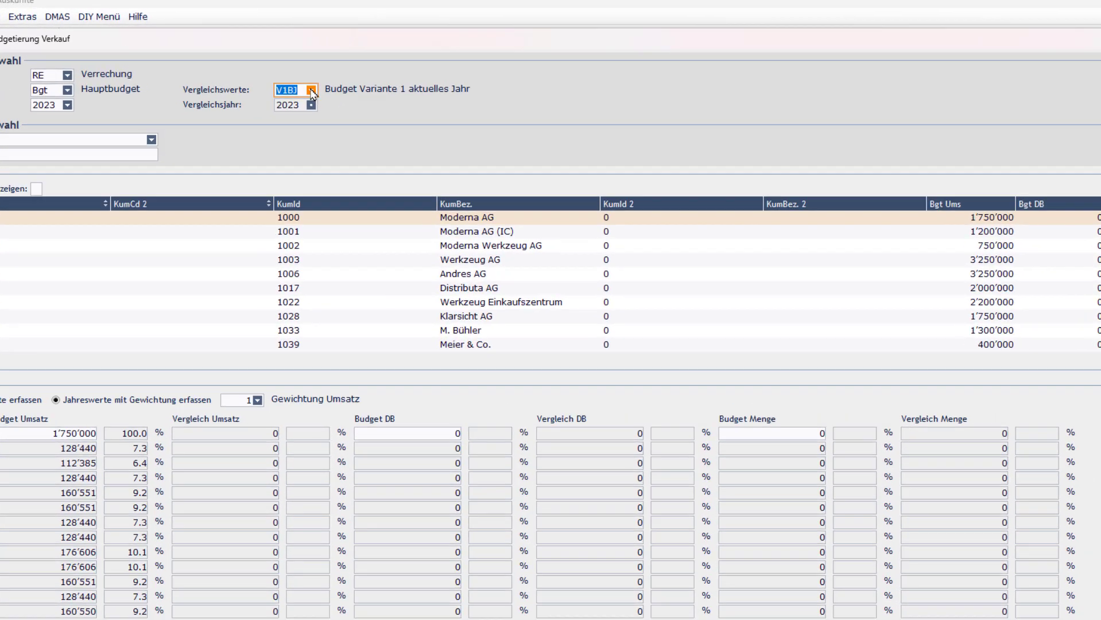
Check which Vergleichswerte are offered for the Hauptbudget in Budgetierung Verkauf, keeping the current selection.
click(314, 81)
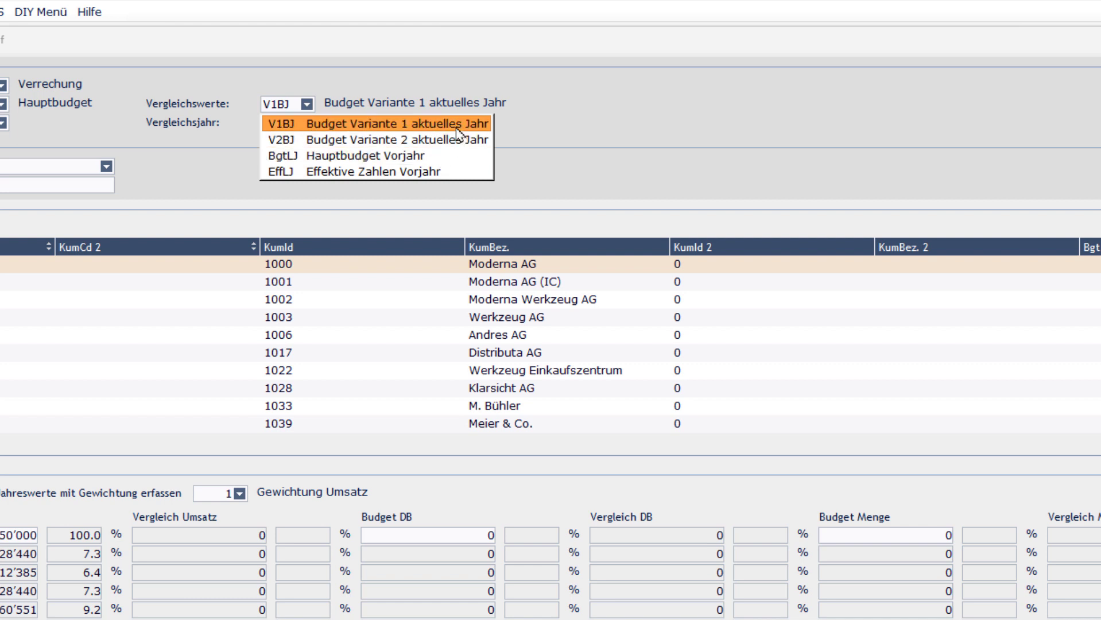
click(689, 196)
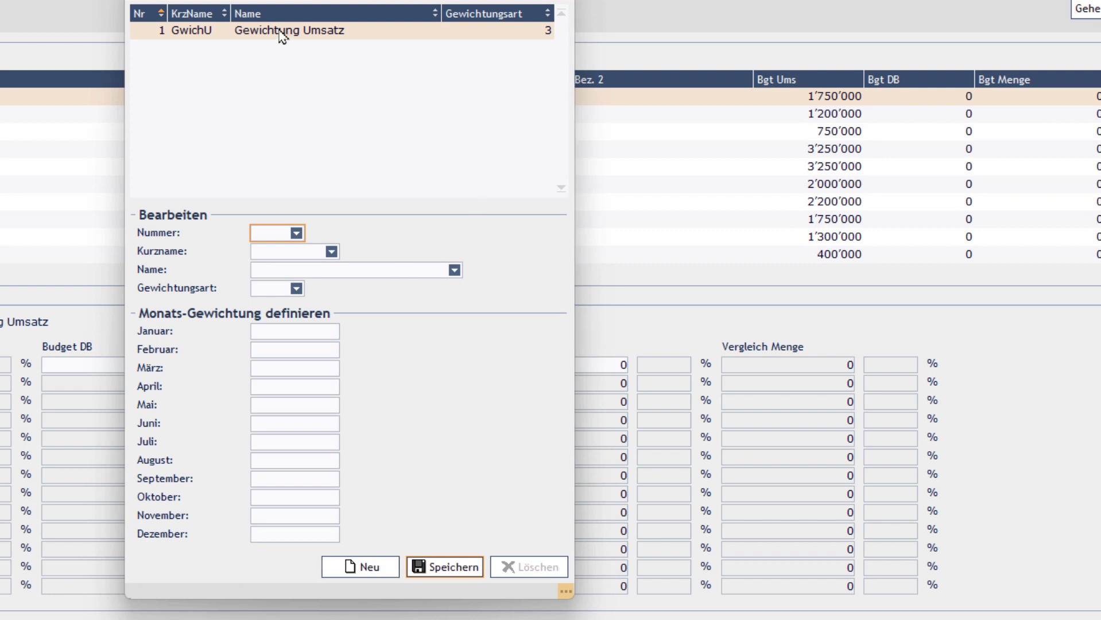
Review the Gewichtung Umsatz entry and its Gewichtungsart options in Budget Monatsgewichtung, and close it along with Budgetierung Verkauf.
click(320, 51)
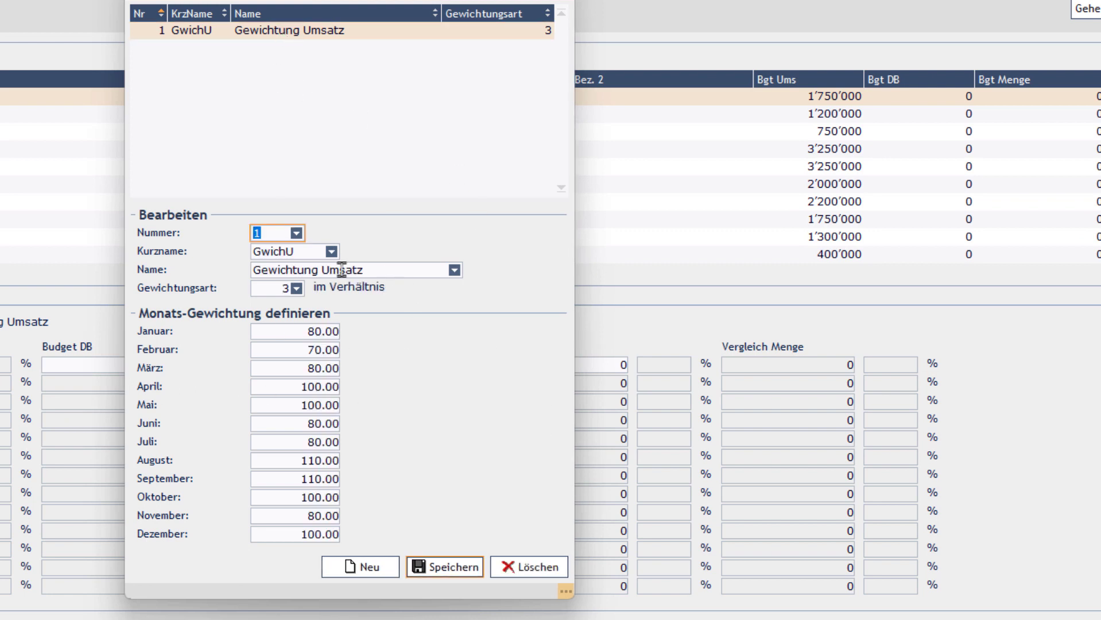
click(296, 289)
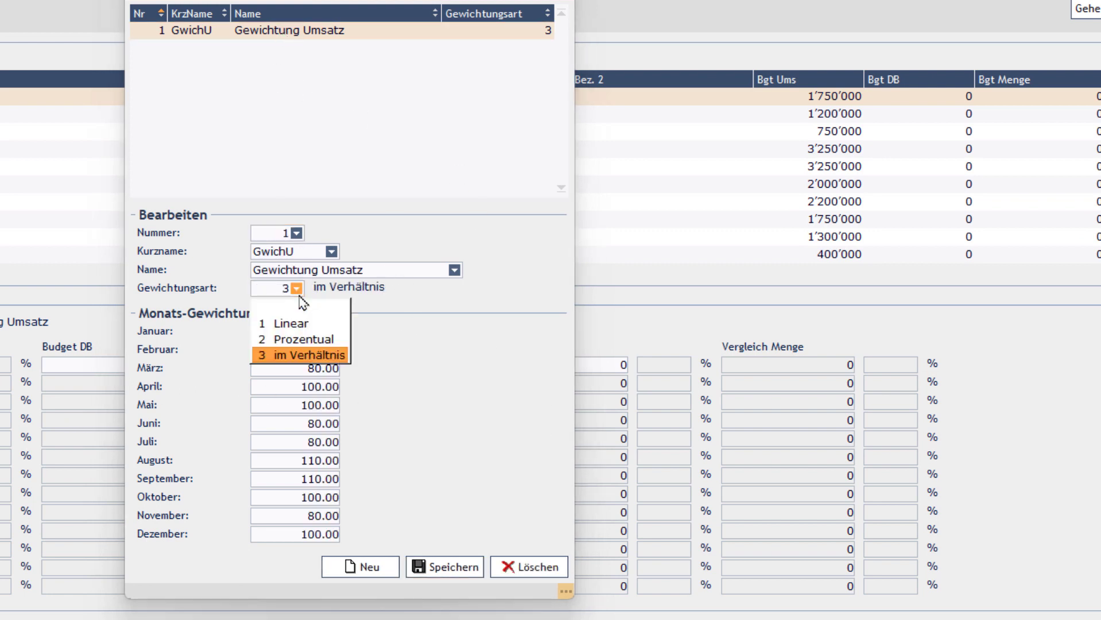
click(561, 356)
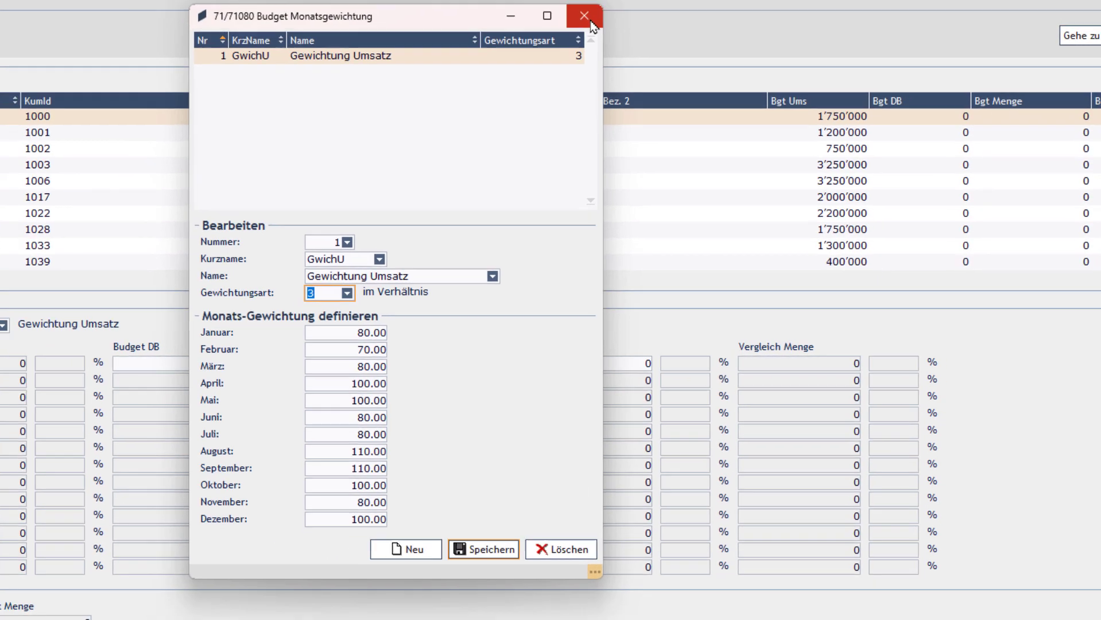
click(583, 17)
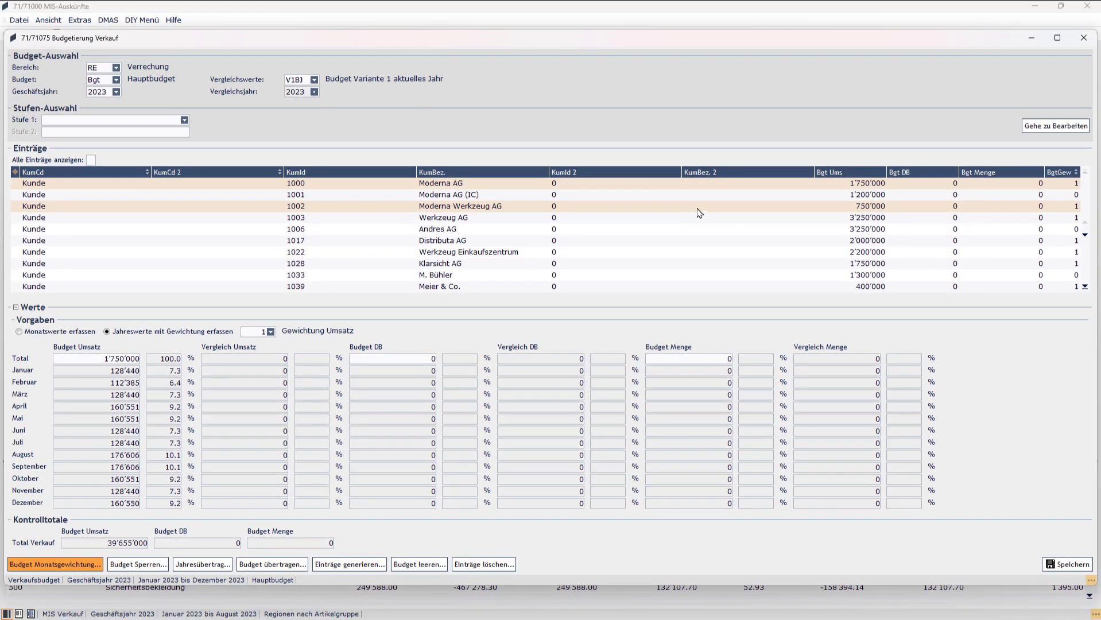
click(1083, 39)
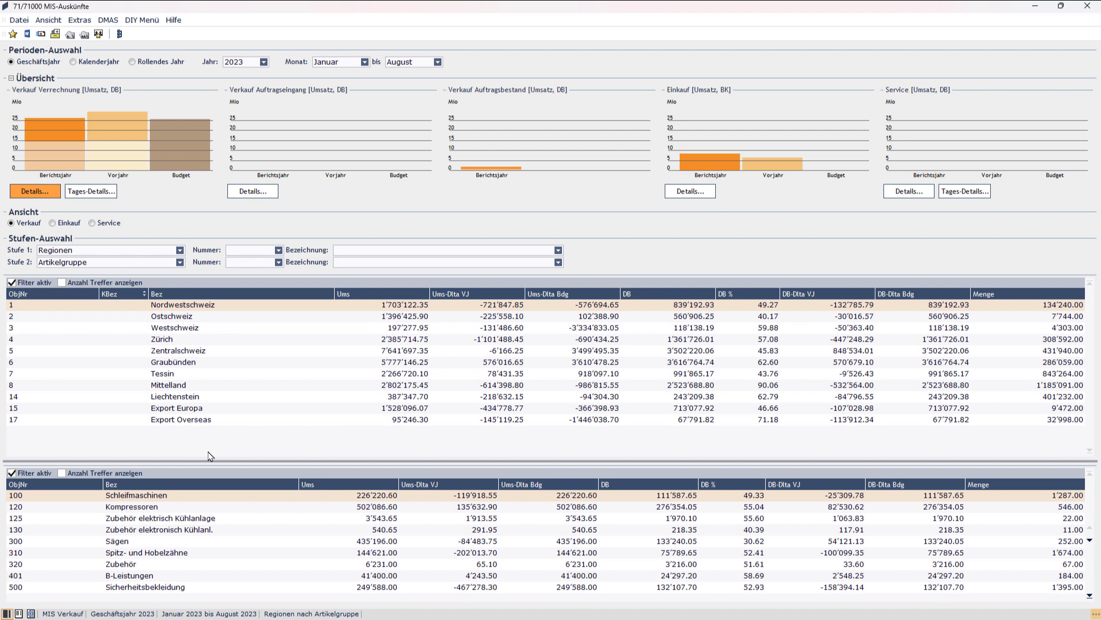
View the Verkauf Auftragseingang details in the sales view, and close both the details and MIS-Auskünfte.
click(35, 238)
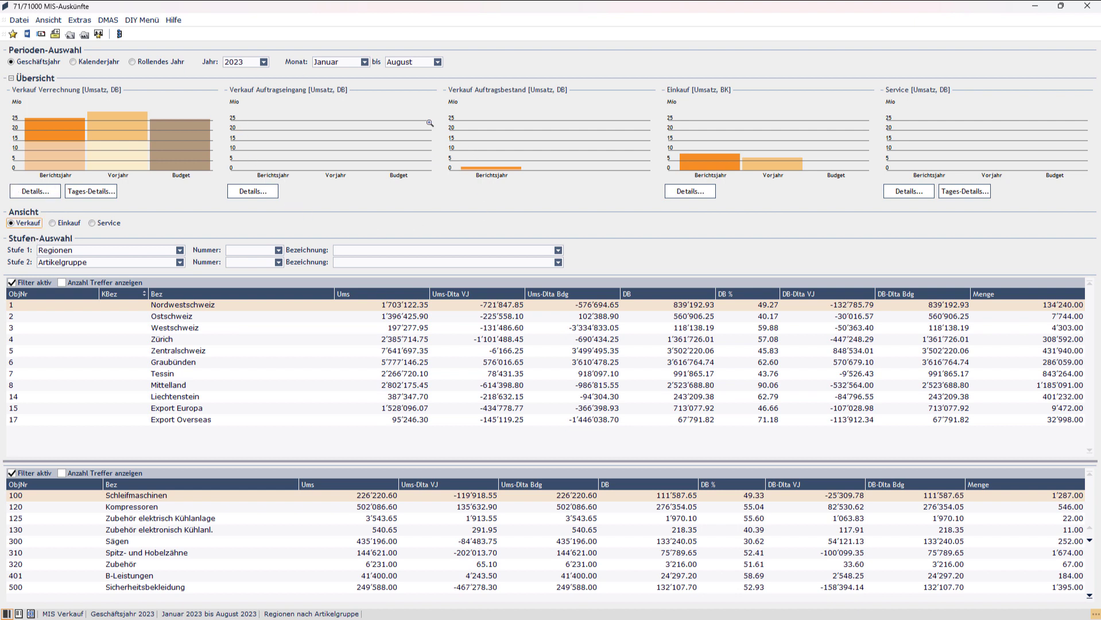
click(273, 191)
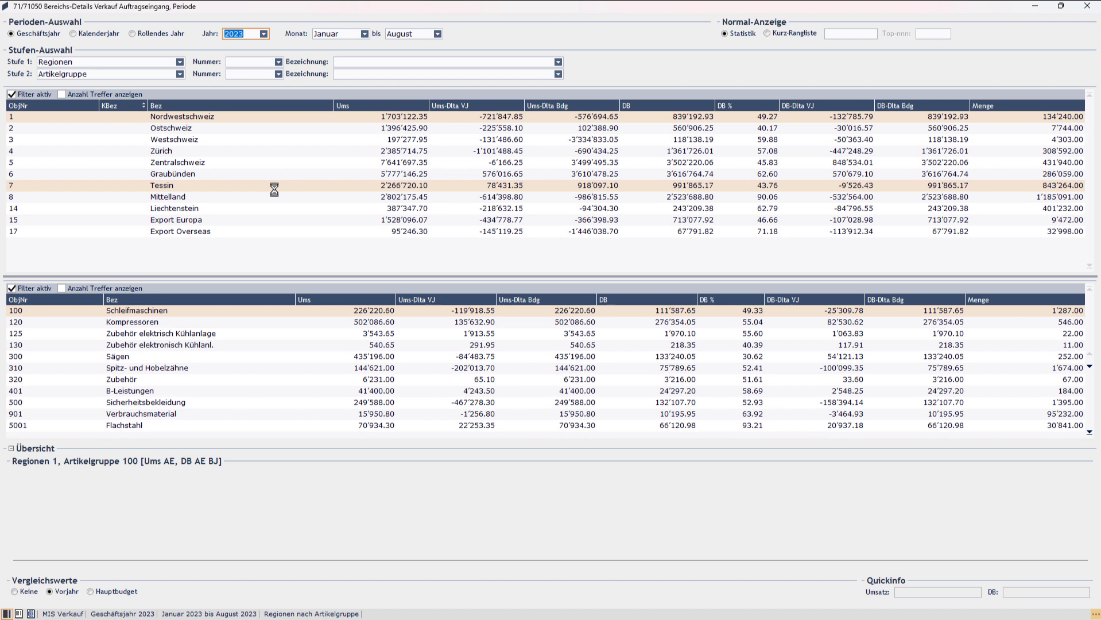
click(1087, 7)
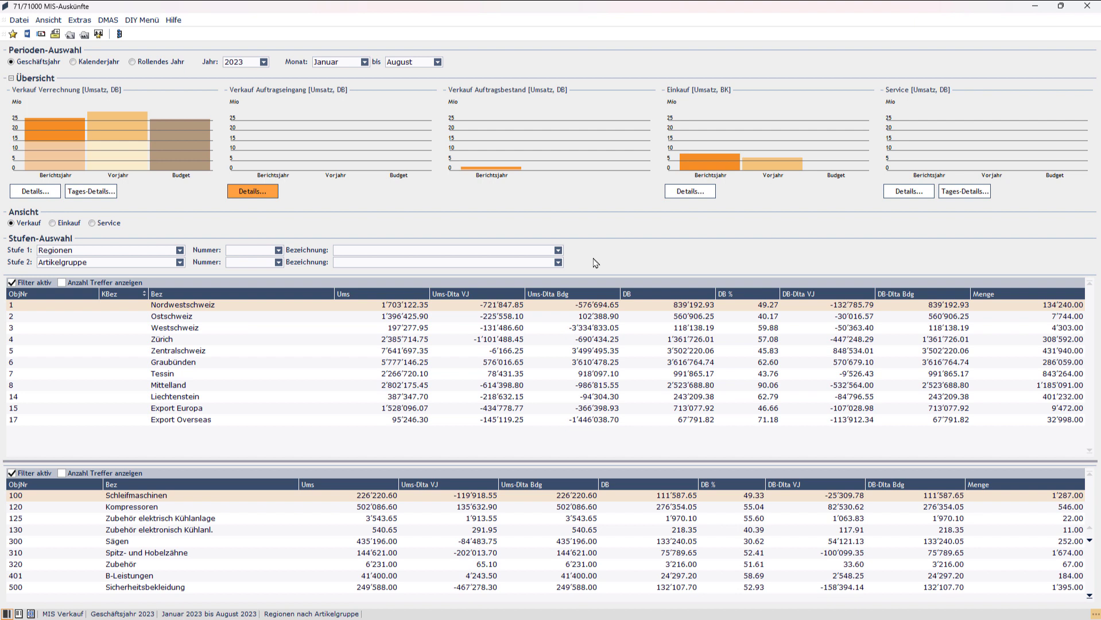
click(1088, 7)
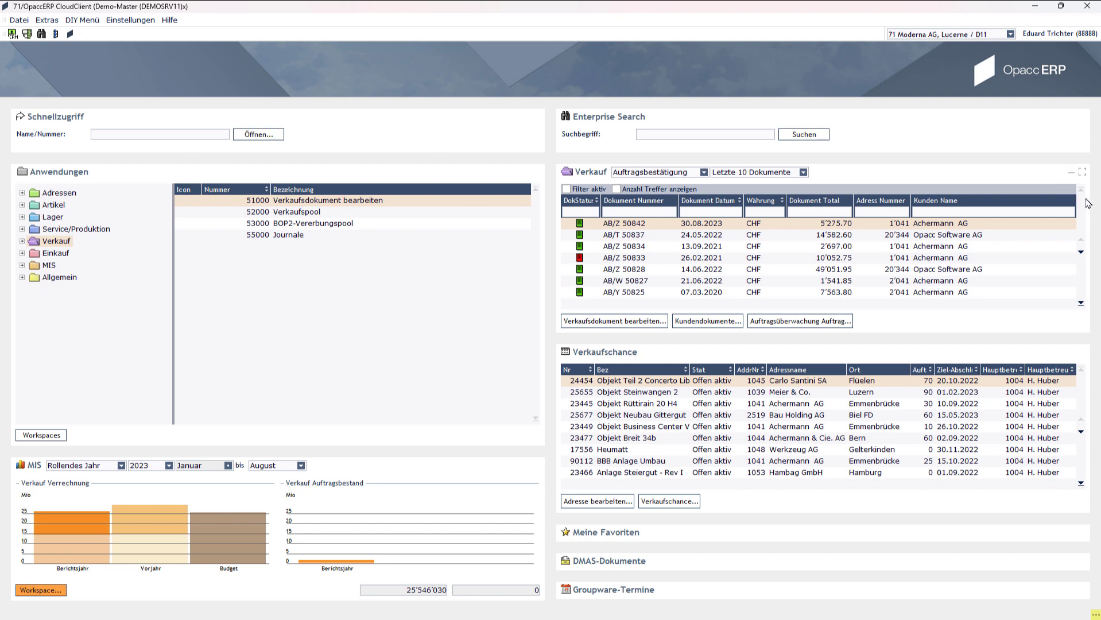
Collapse the Verkauf area on the start page and expand Meine Favoriten to show the Auswertungen favourites.
click(1071, 172)
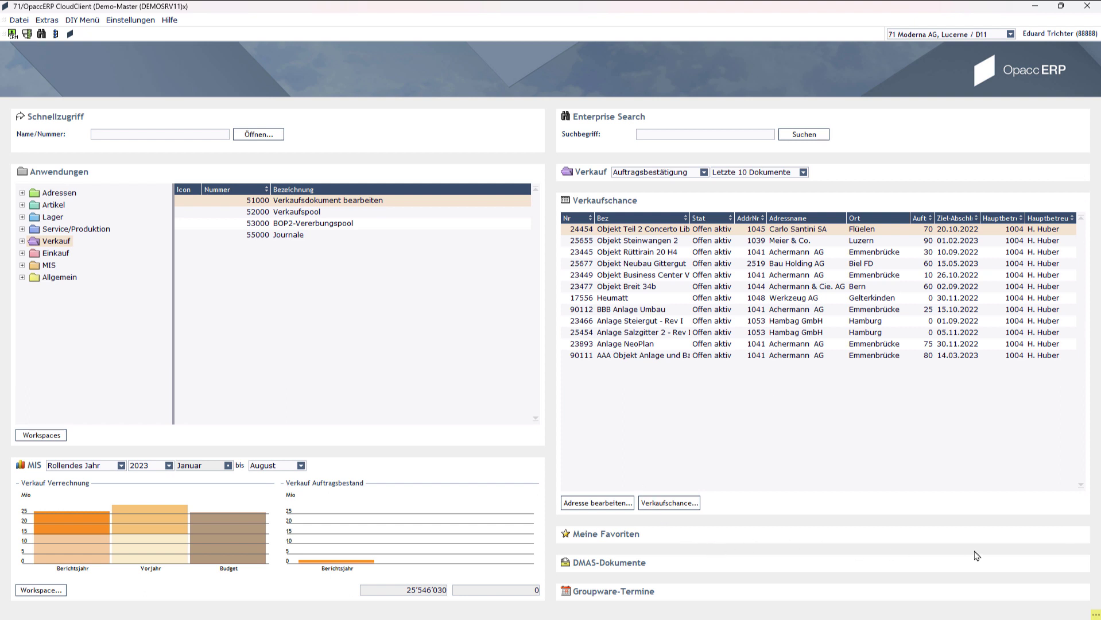
click(1071, 533)
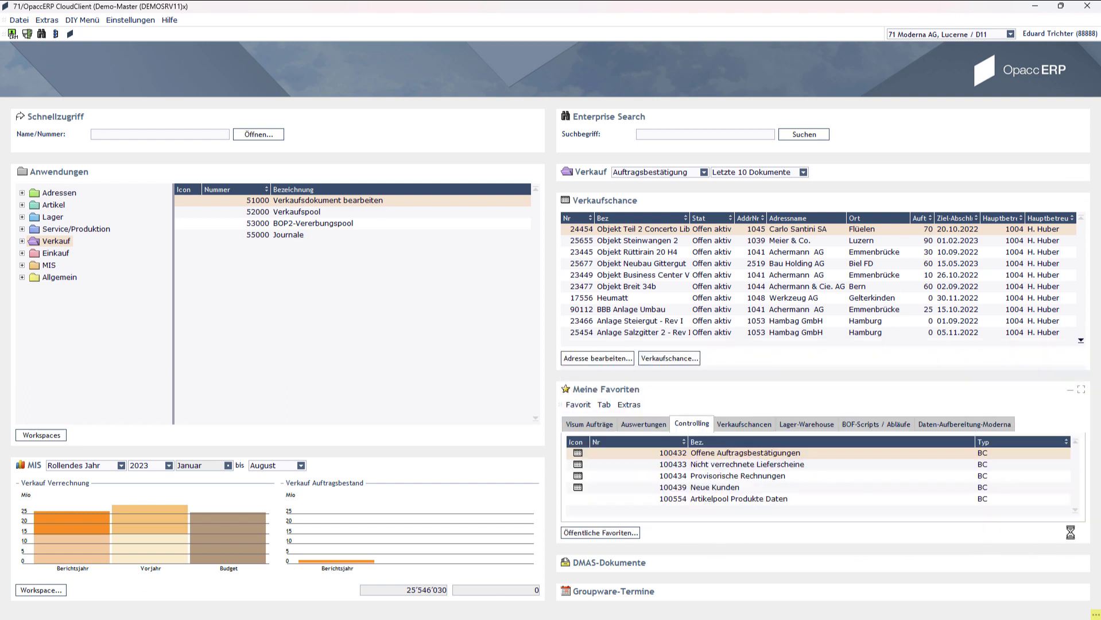
click(642, 424)
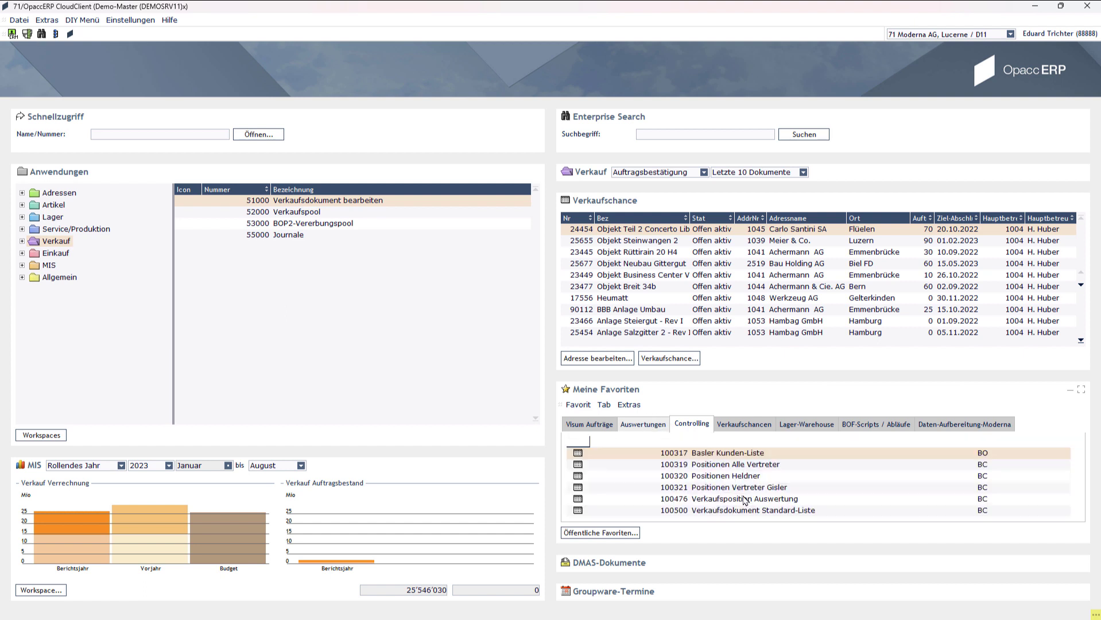
View the Positionen Alle Vertreter evaluation and minimize its window.
click(758, 464)
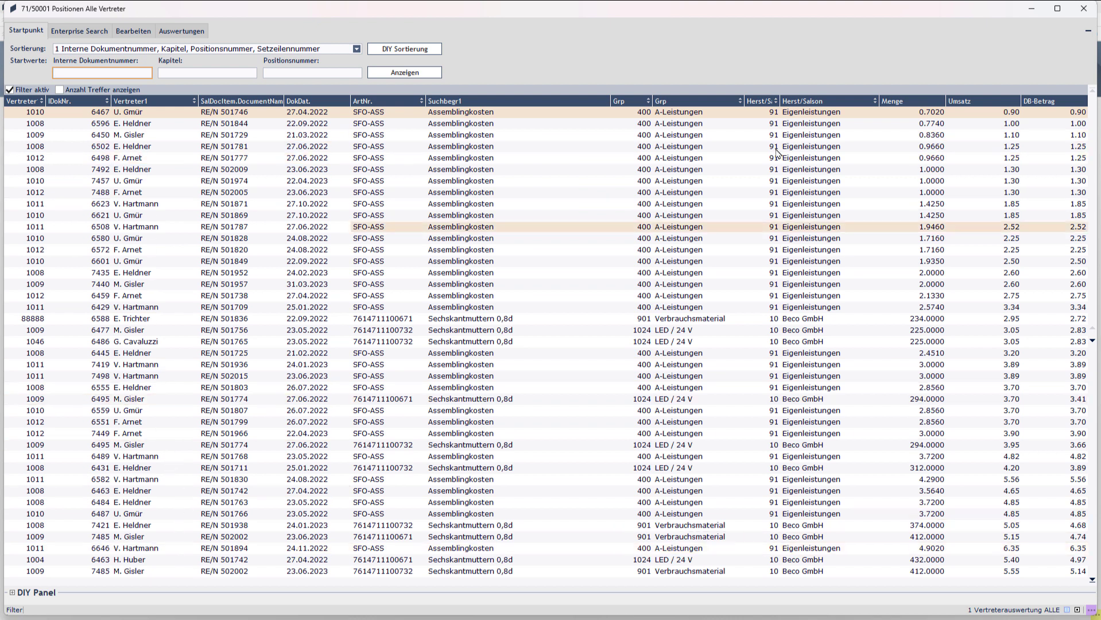
click(1033, 13)
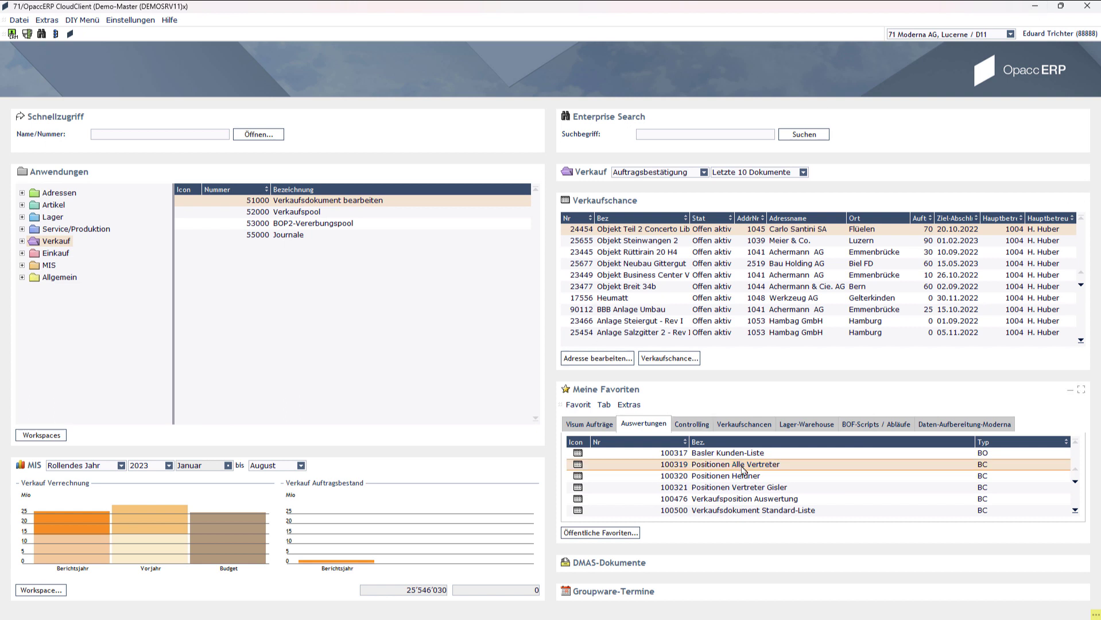
Open the single-representative positions evaluation 100320, check its Sortierung options and collapse the Startpunkt area.
double_click(754, 475)
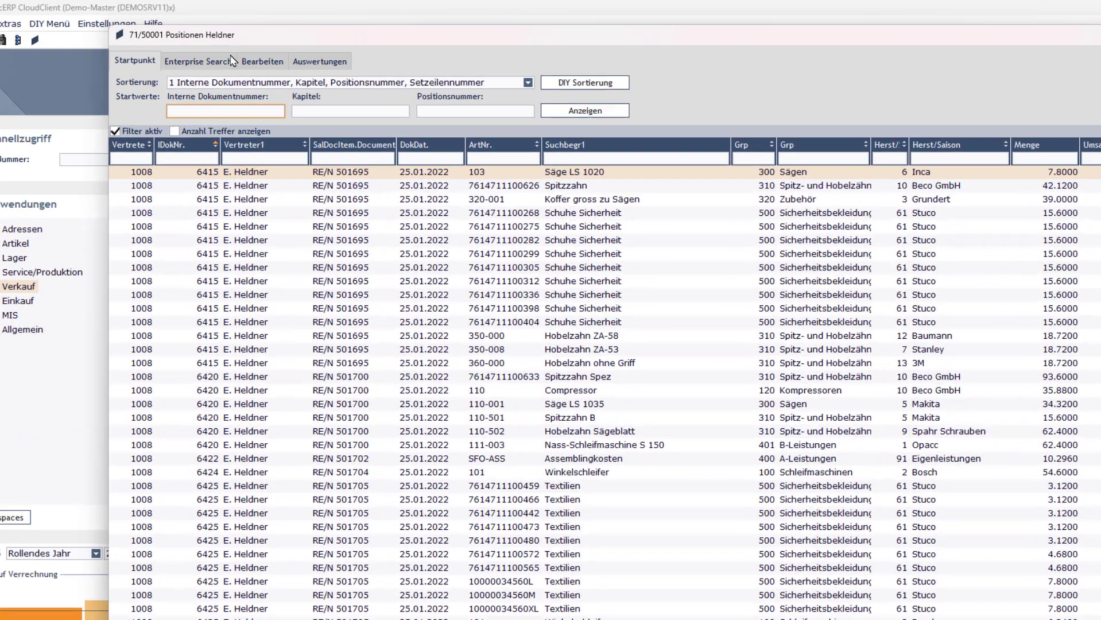
click(527, 83)
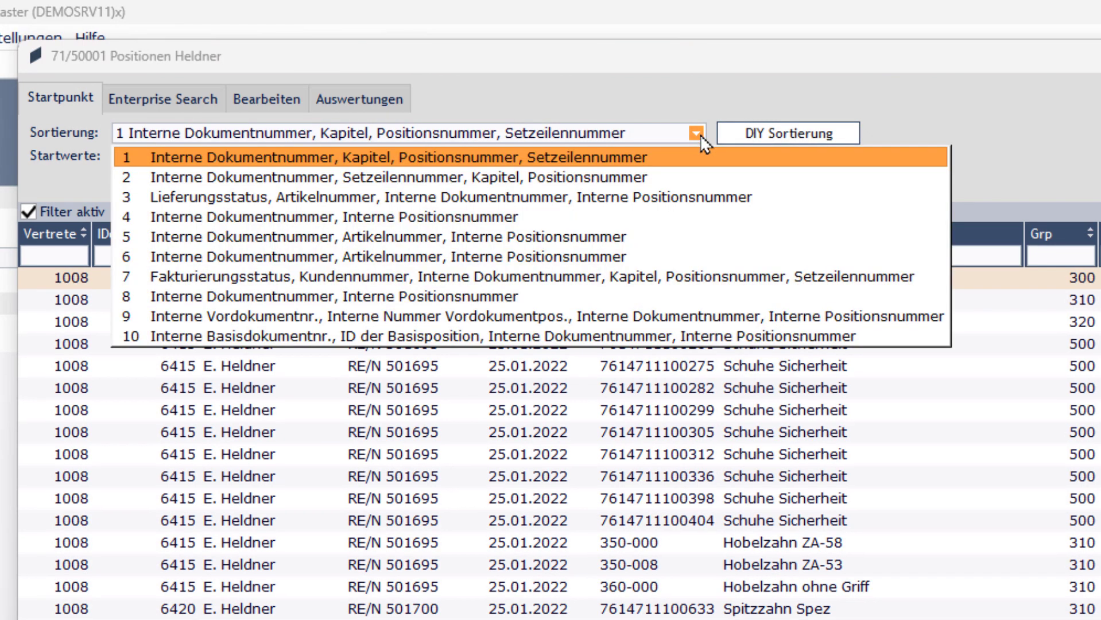
click(1060, 147)
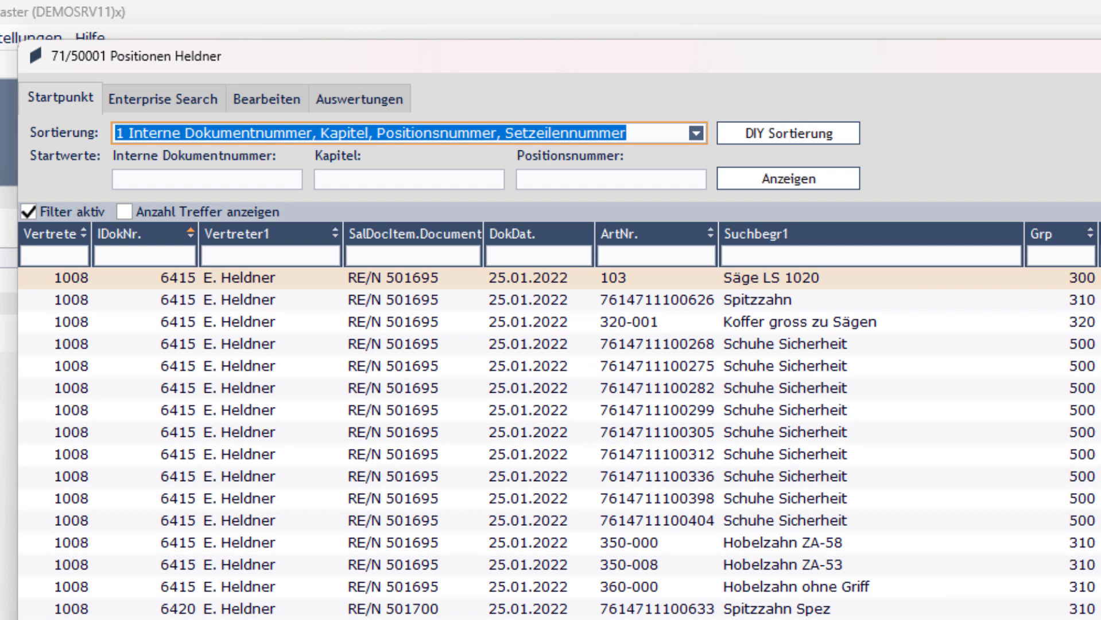
key(Escape)
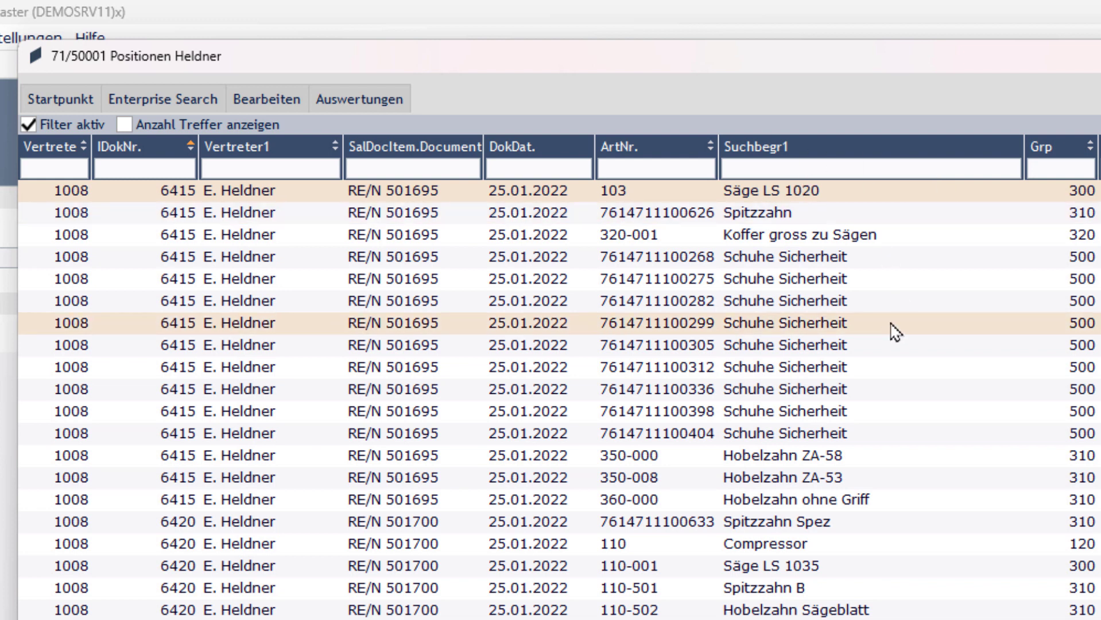
Filter the representative's positions to ArtNr. 101 with a Menge of >20.
click(698, 170)
text(101)
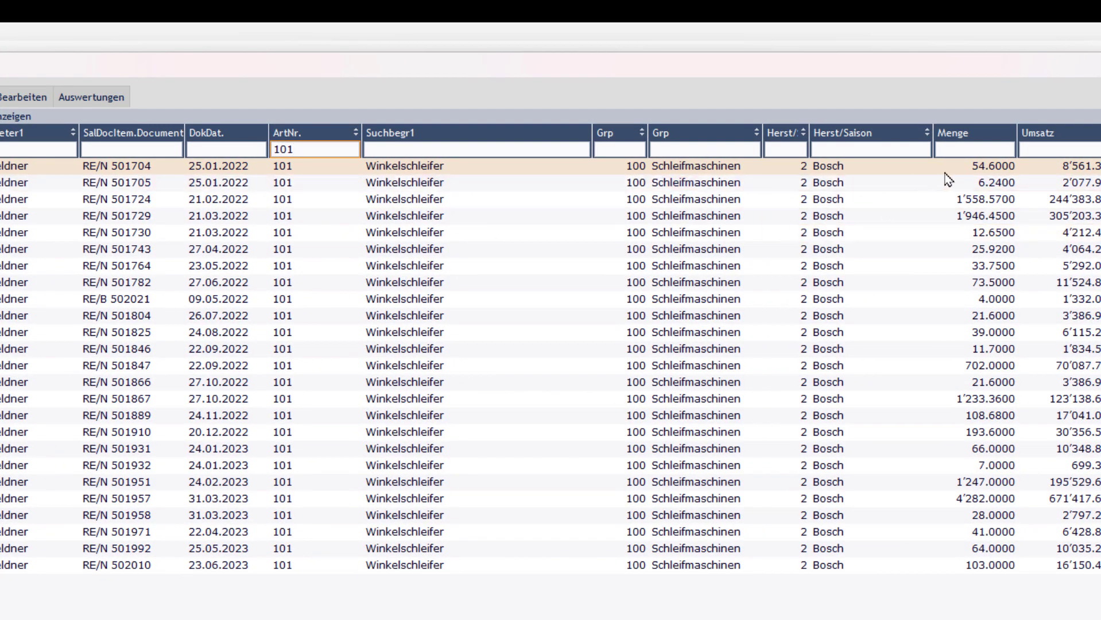
click(985, 148)
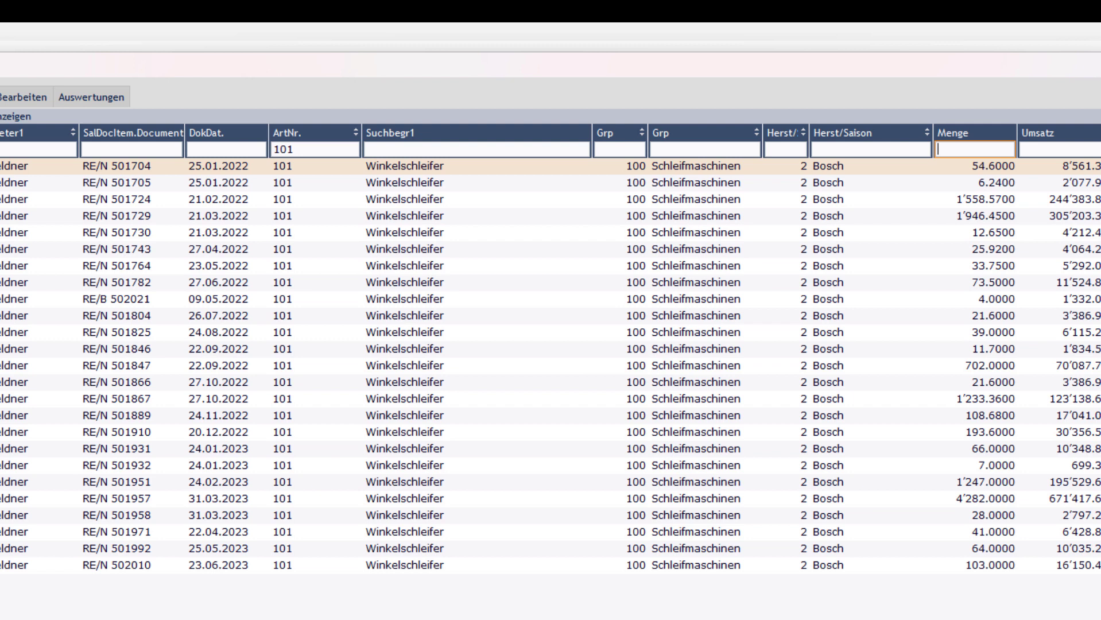
text(>20)
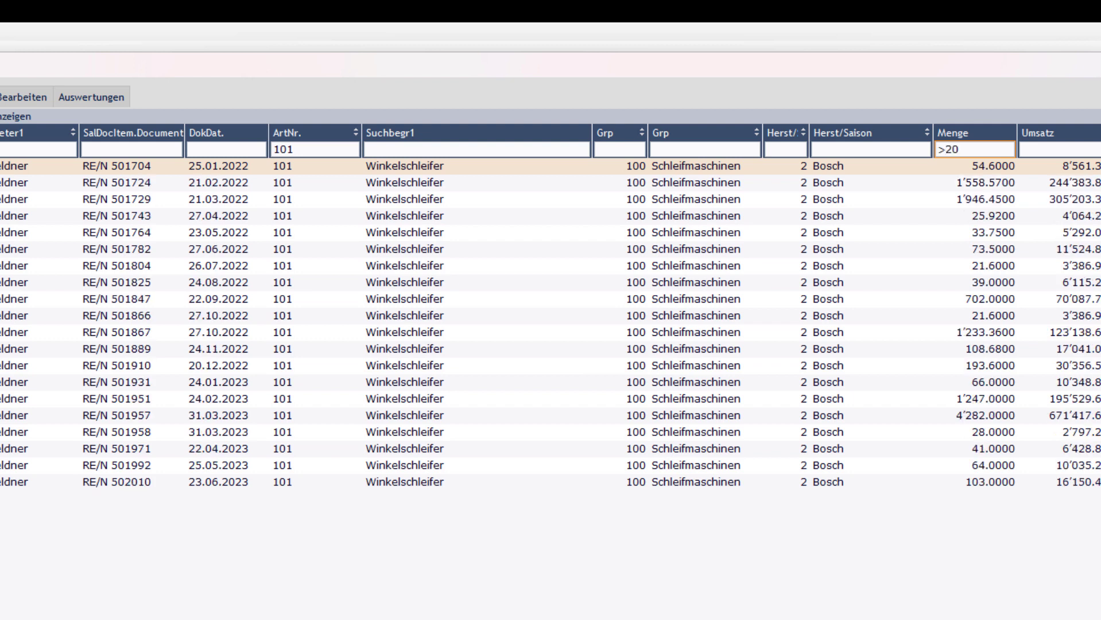
Change the Menge filter of the positions list to >100.
key(BackSpace)
key(BackSpace)
text(100)
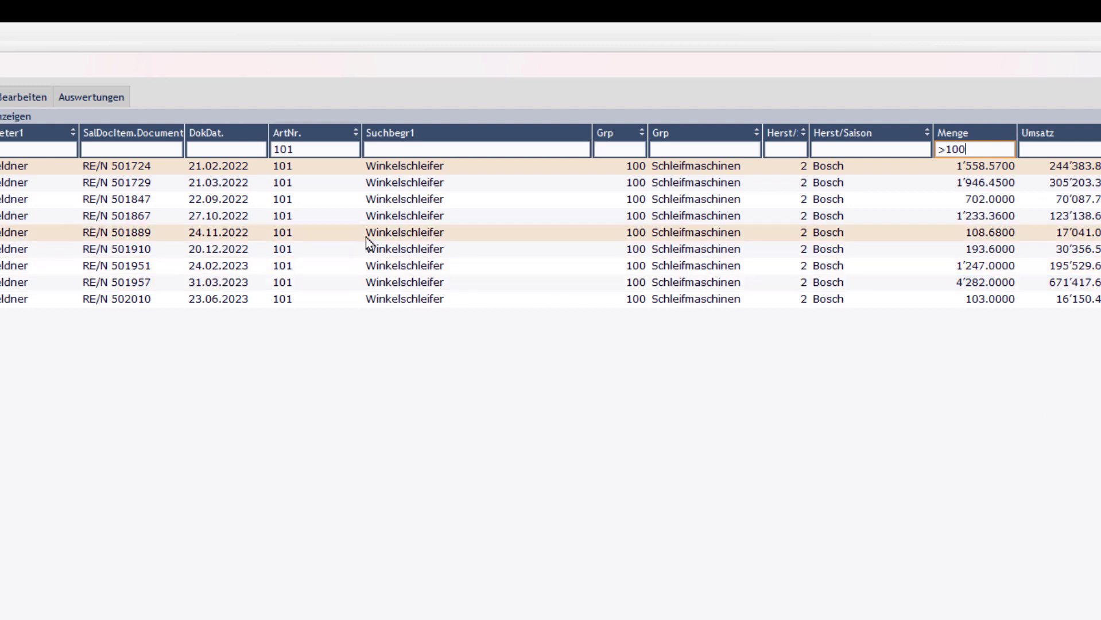
click(318, 148)
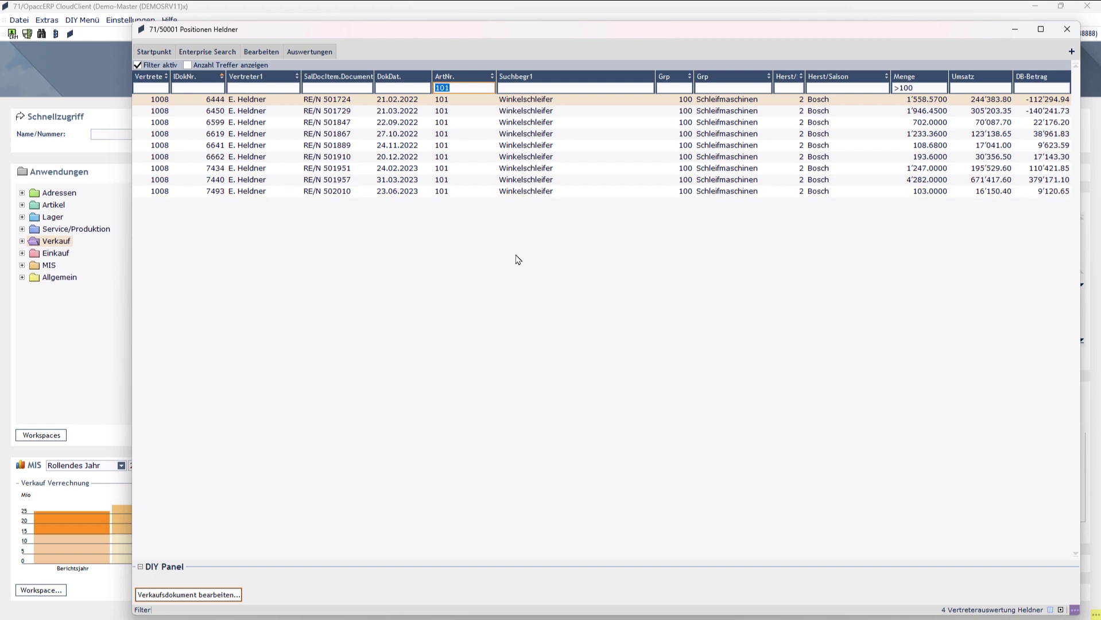
Open the sales document behind the position dated 23.06.2023 from the filtered list, and close it.
click(370, 193)
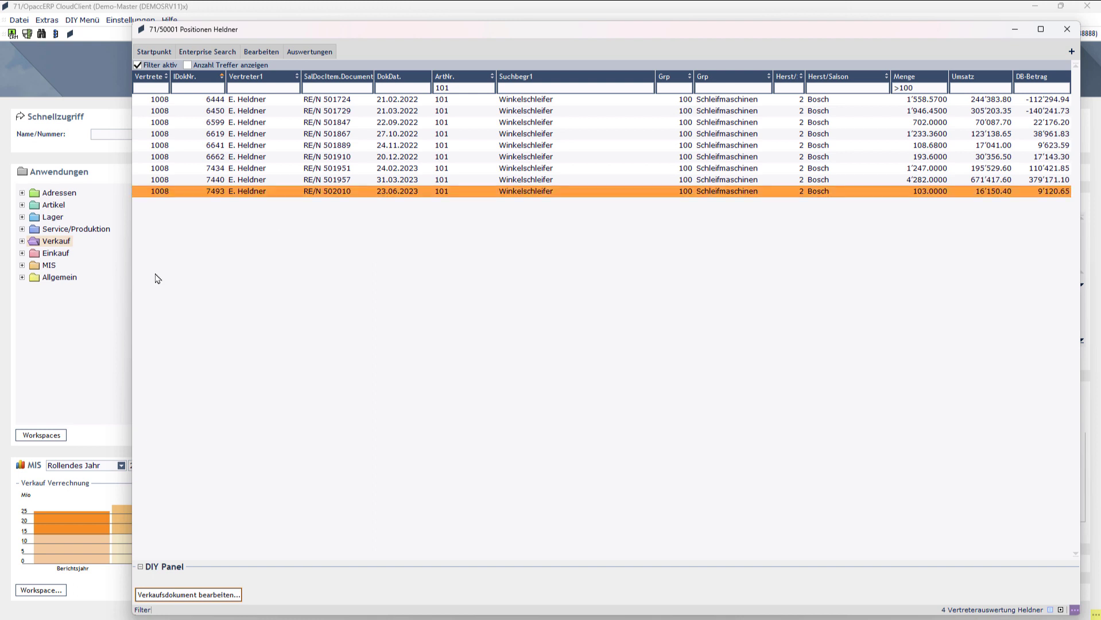
click(227, 599)
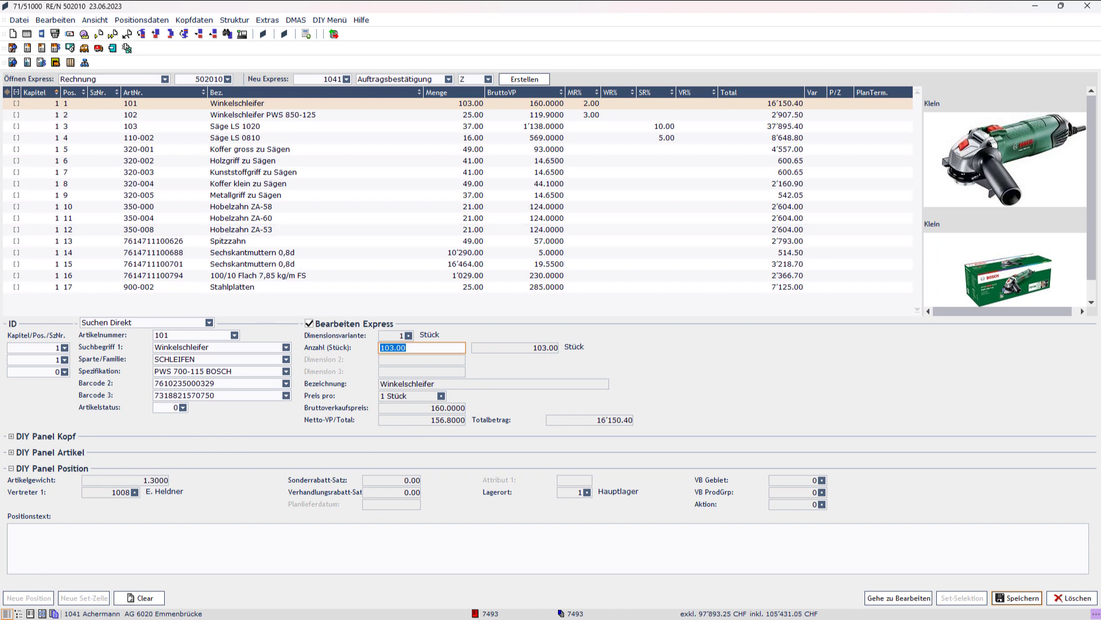
click(1086, 7)
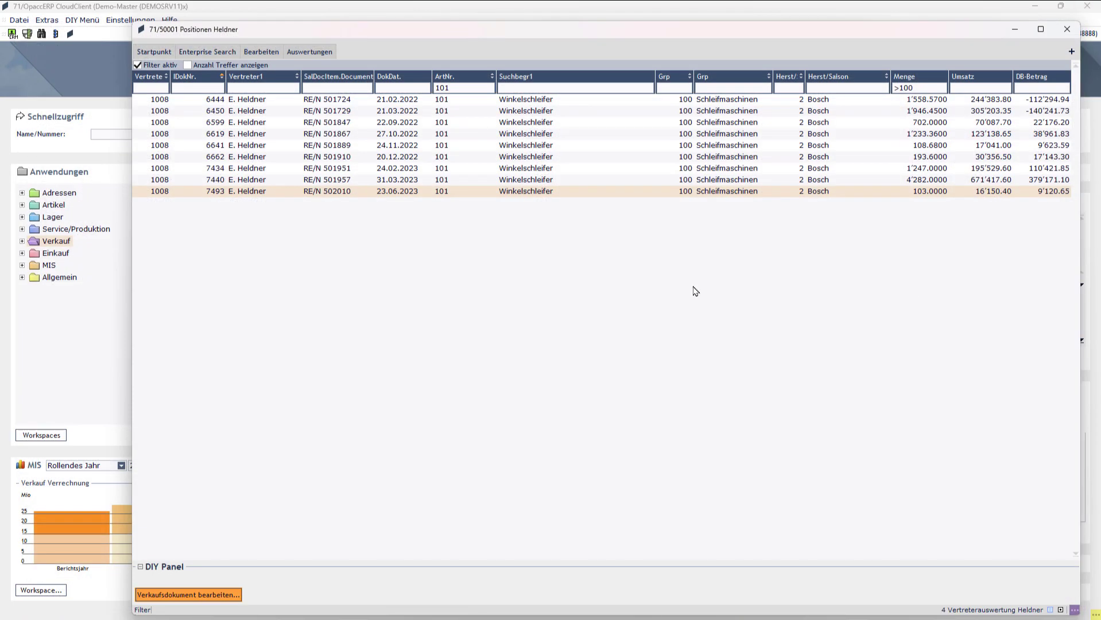
Open the sales document behind the position dated 24.11.2022, and close it along with the positions evaluation.
click(428, 148)
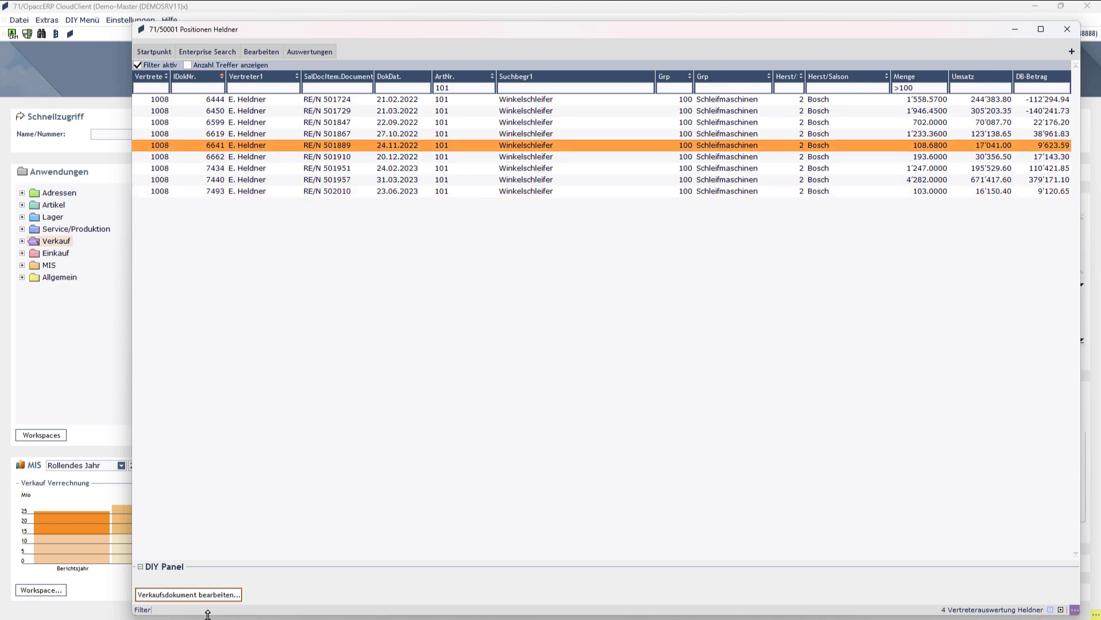
click(220, 594)
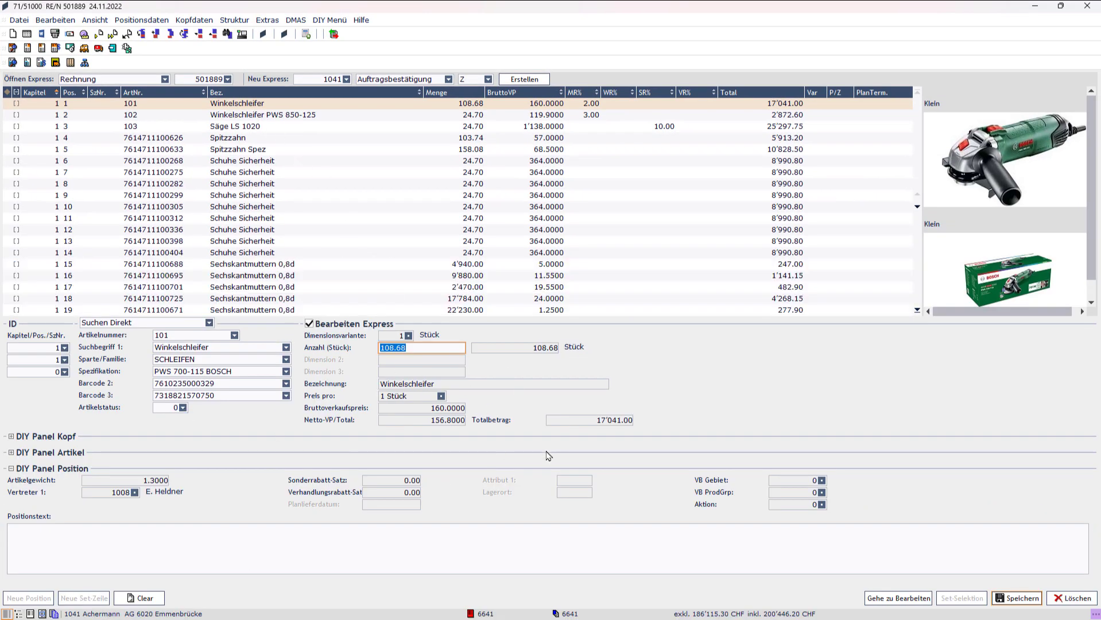
click(1086, 6)
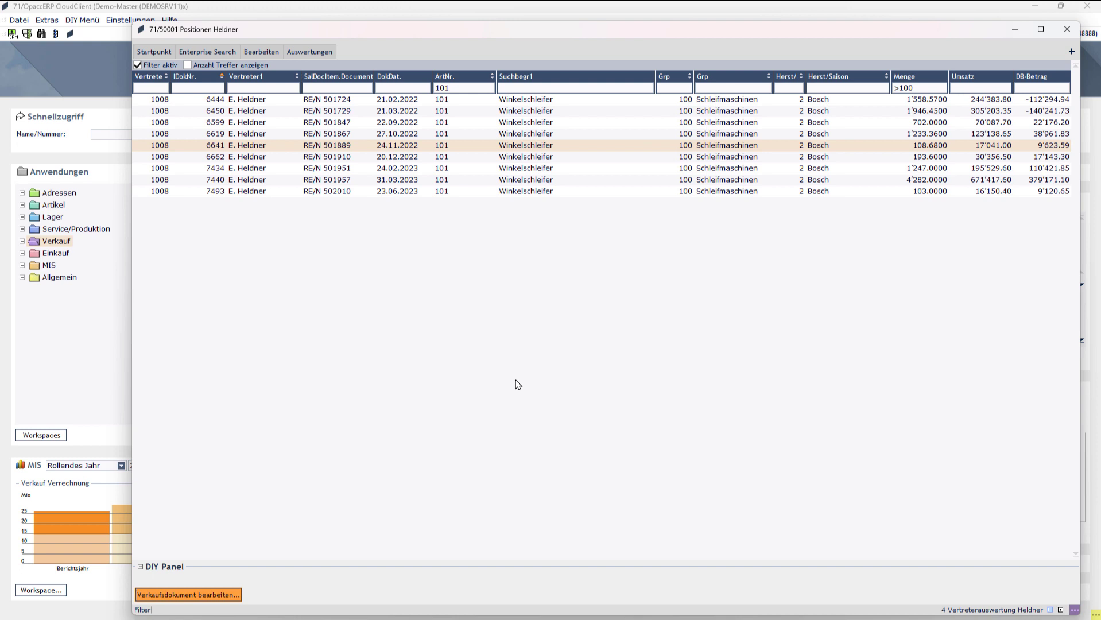
click(1066, 30)
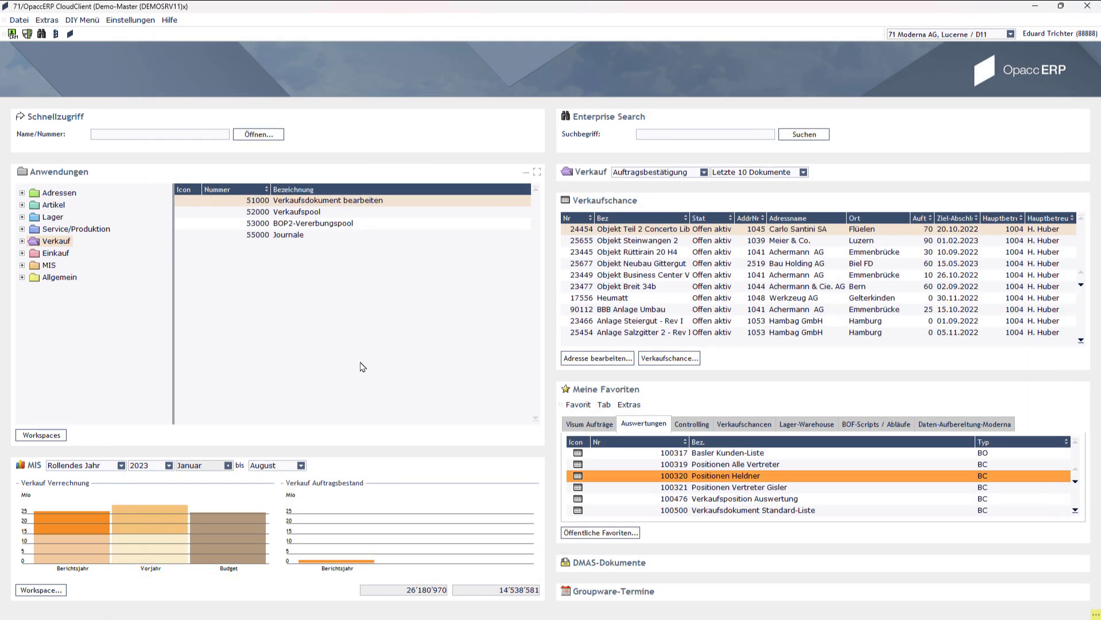